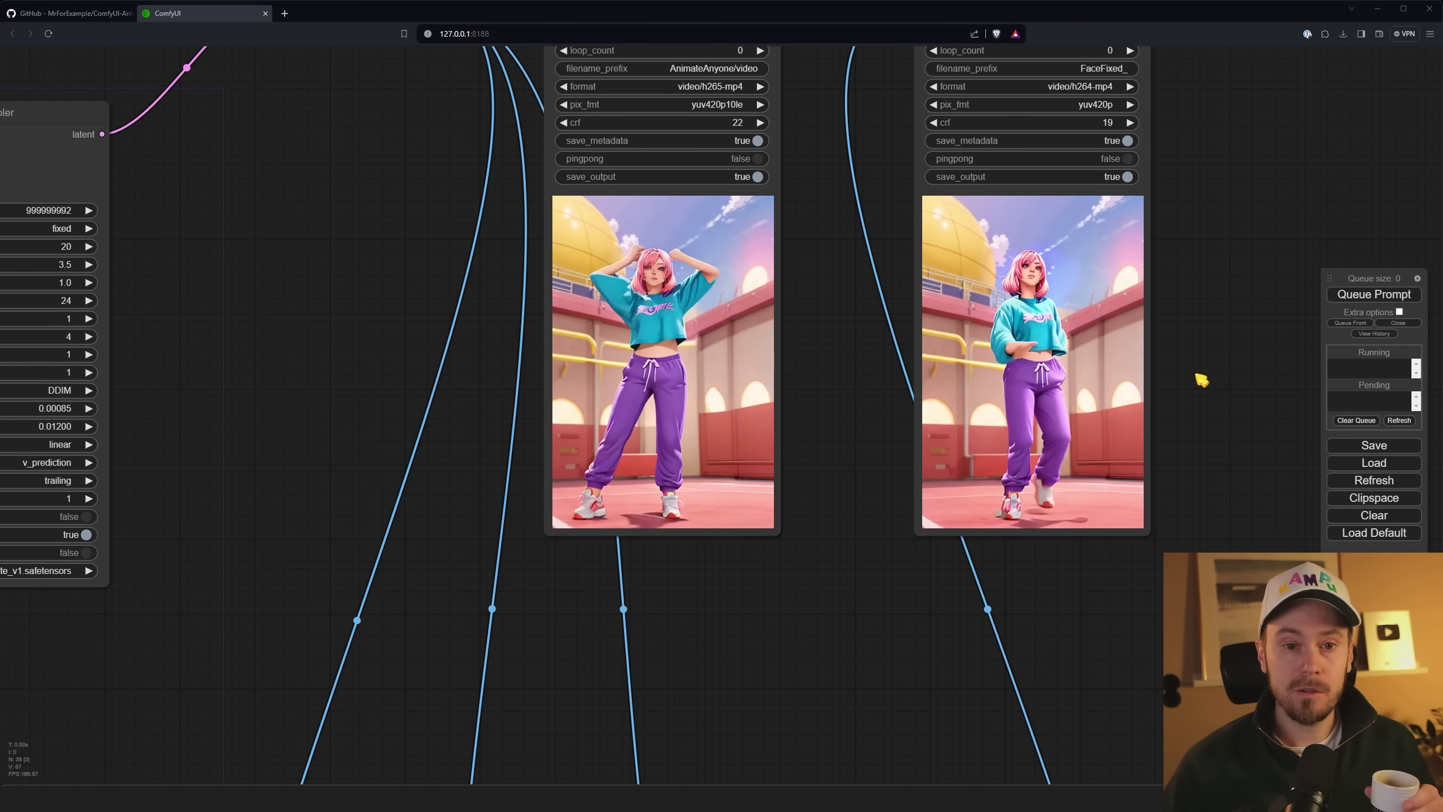
{"action": "scroll", "coordinate": [1201, 377], "scroll_direction": "right", "scroll_amount": 1}
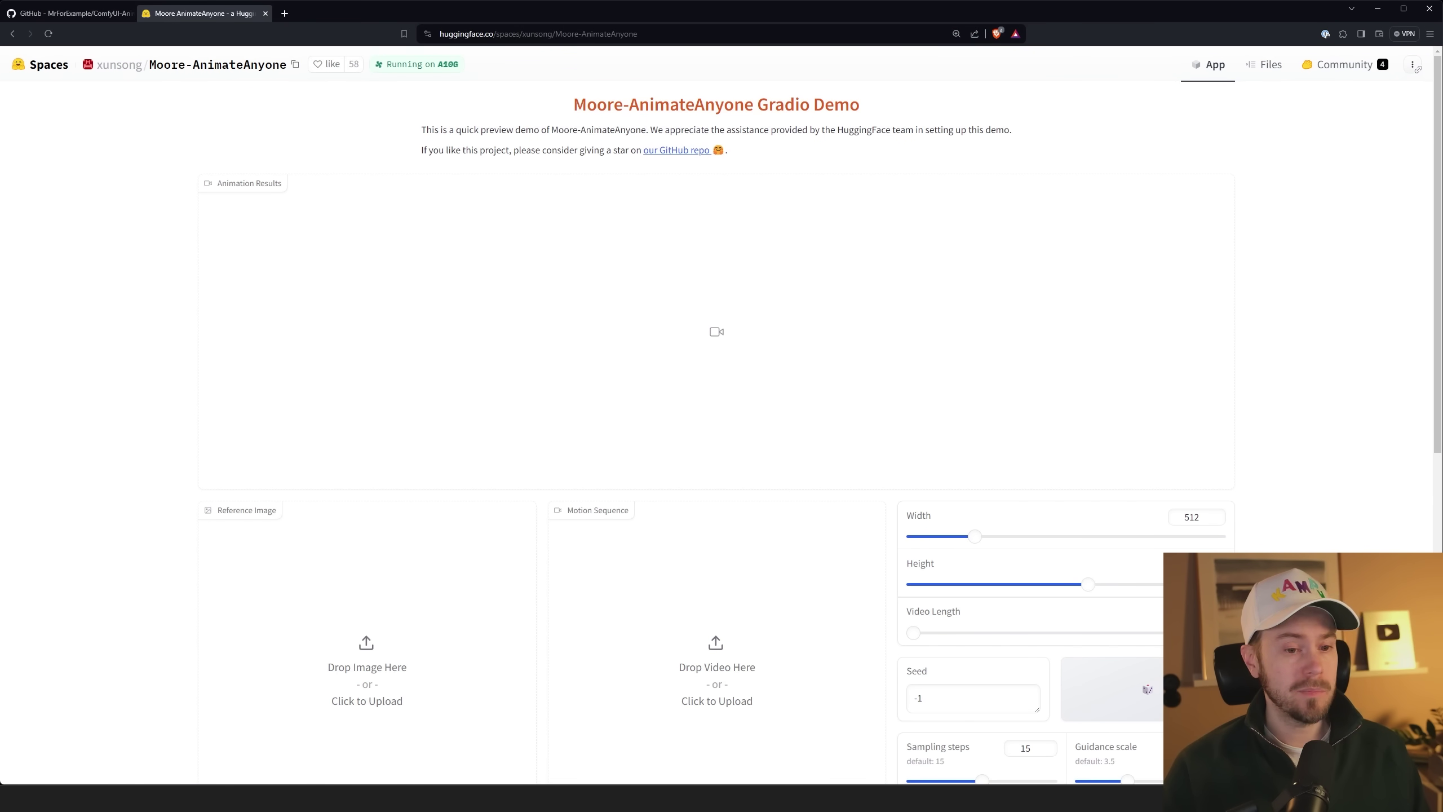
- Upload the skeleton pose video as motion sequence and the image of the woman in yellow trousers as reference image
{"action": "left_click_drag", "start_coordinate": [703, 634], "coordinate": [740, 621]}
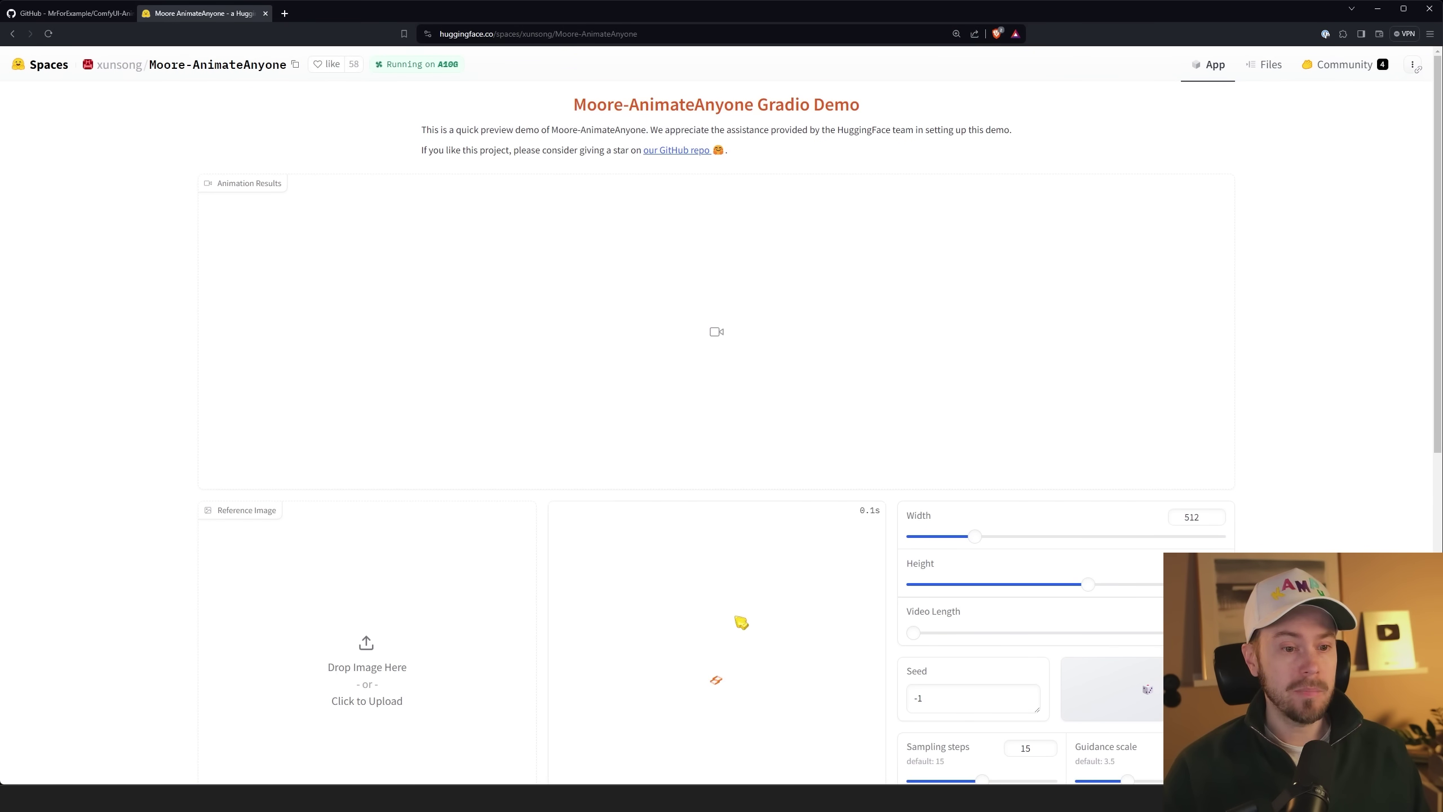
{"action": "scroll", "coordinate": [710, 614], "scroll_direction": "down", "scroll_amount": 2}
{"action": "left_click", "coordinate": [567, 704]}
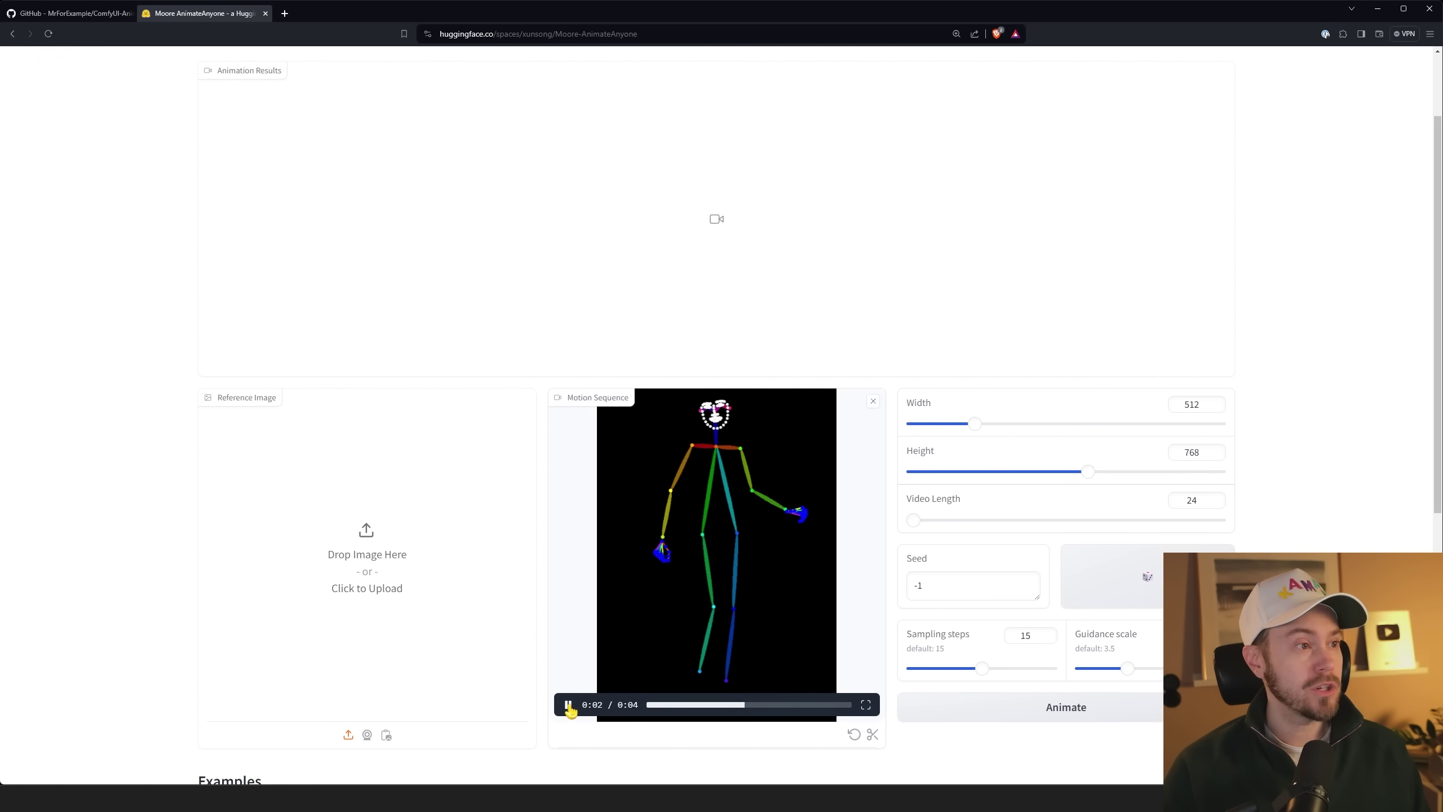
{"action": "left_click_drag", "start_coordinate": [366, 554], "coordinate": [393, 525]}
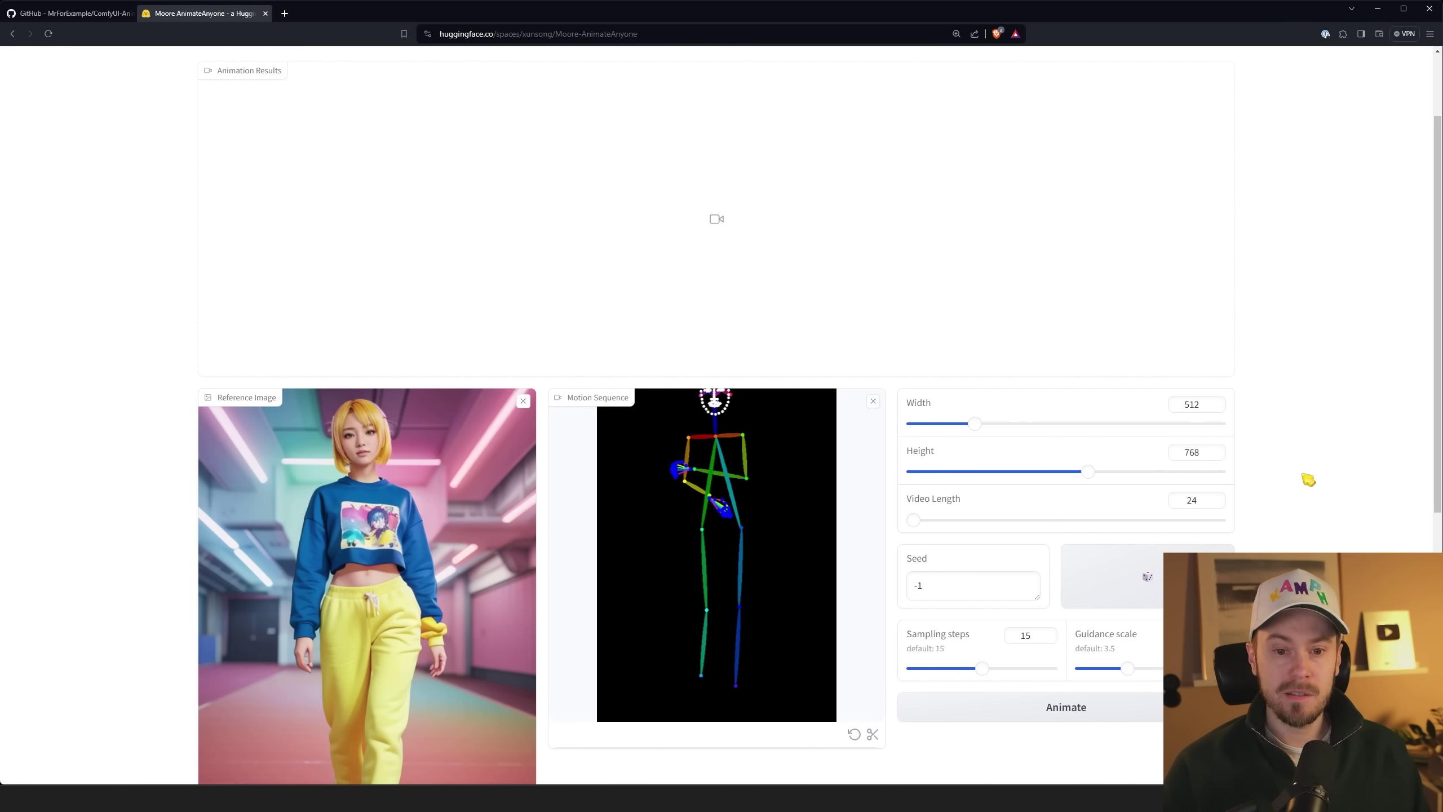
- Generate the animation with the default settings and play the resulting video
{"action": "scroll", "coordinate": [1307, 477], "scroll_direction": "down", "scroll_amount": 1}
{"action": "left_click", "coordinate": [1085, 661]}
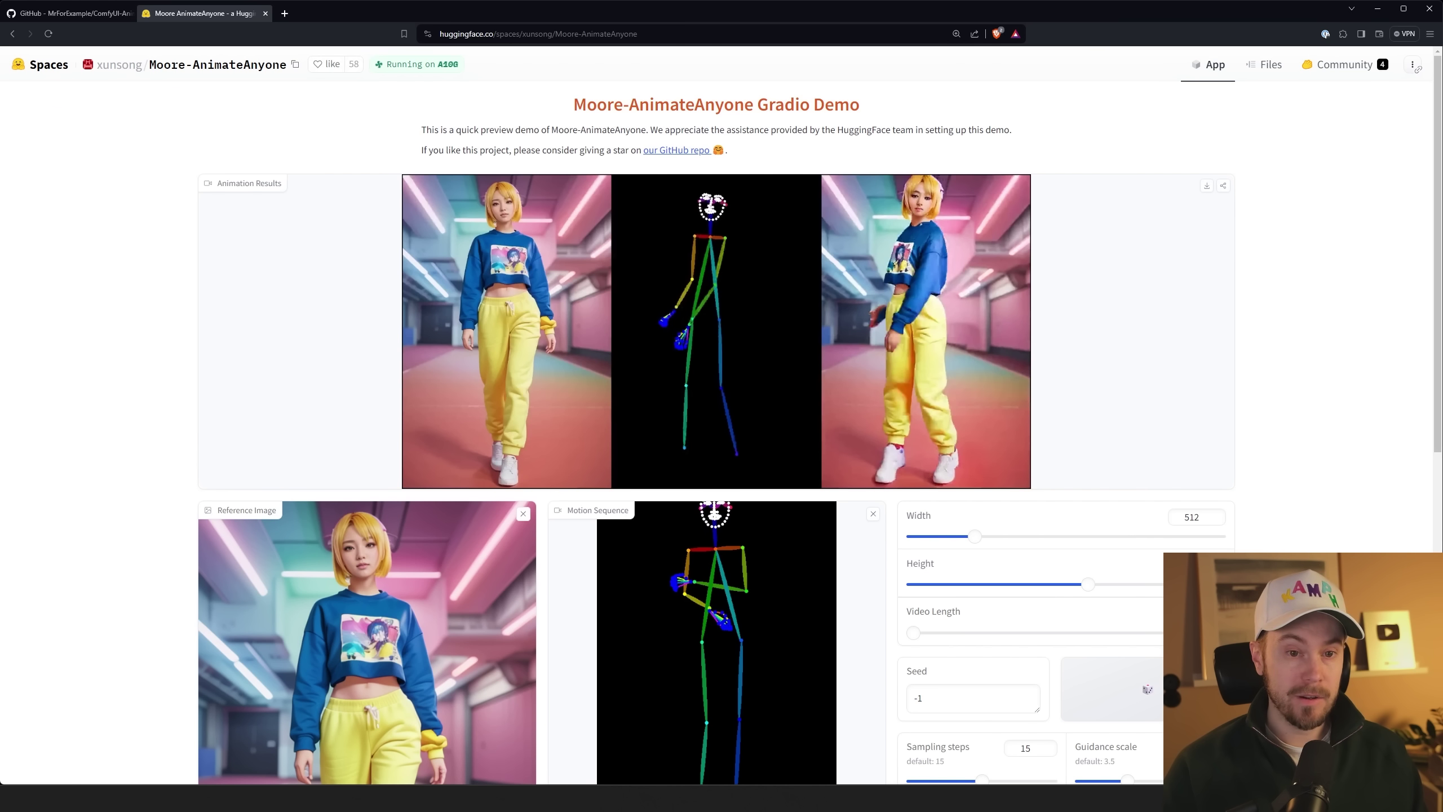
{"action": "left_click", "coordinate": [218, 469]}
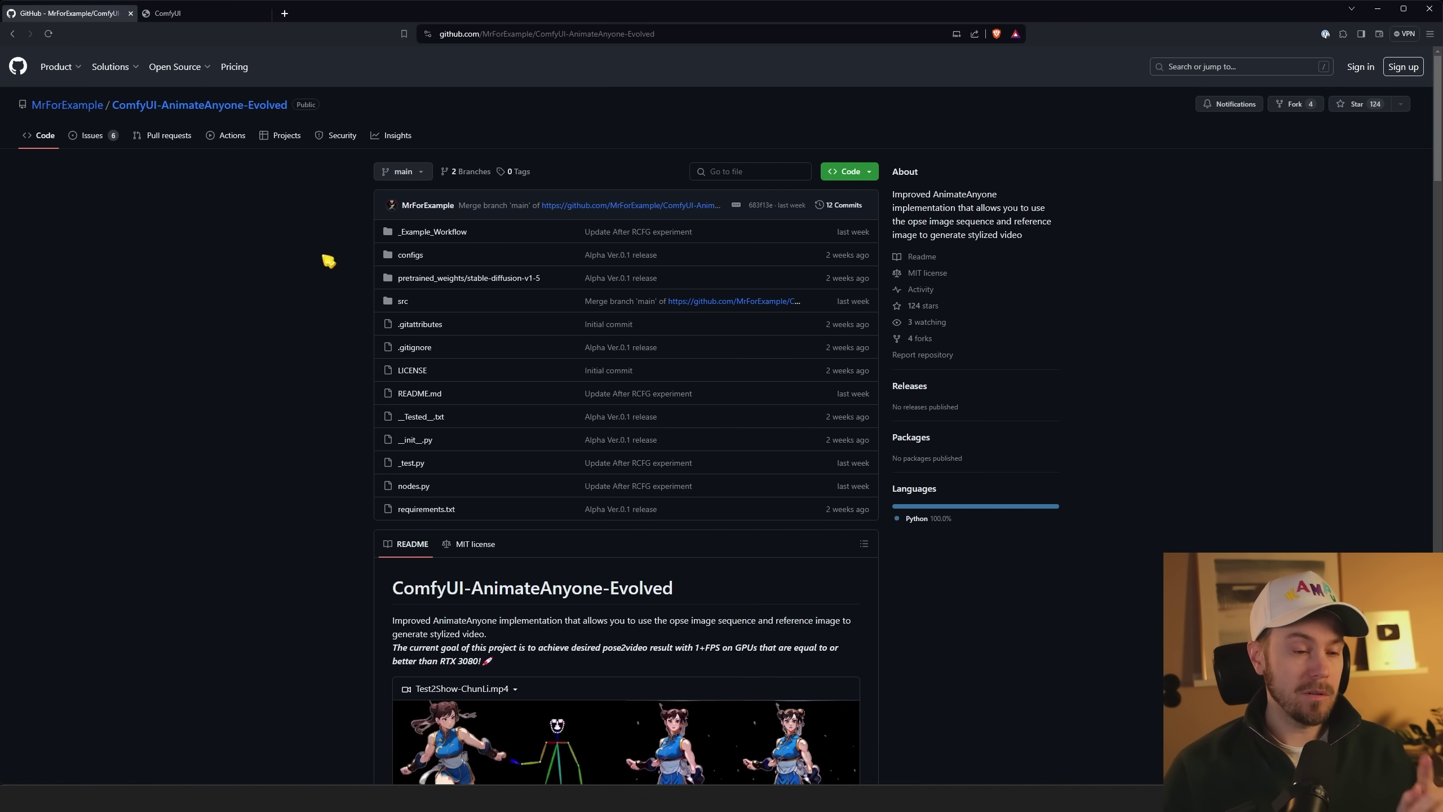
- Copy the HTTPS clone URL of the ComfyUI-AnimateAnyone-Evolved repository and play the Test2Show-ChunLi.mp4 demo in its README
{"action": "left_click", "coordinate": [870, 172]}
{"action": "left_click", "coordinate": [861, 249]}
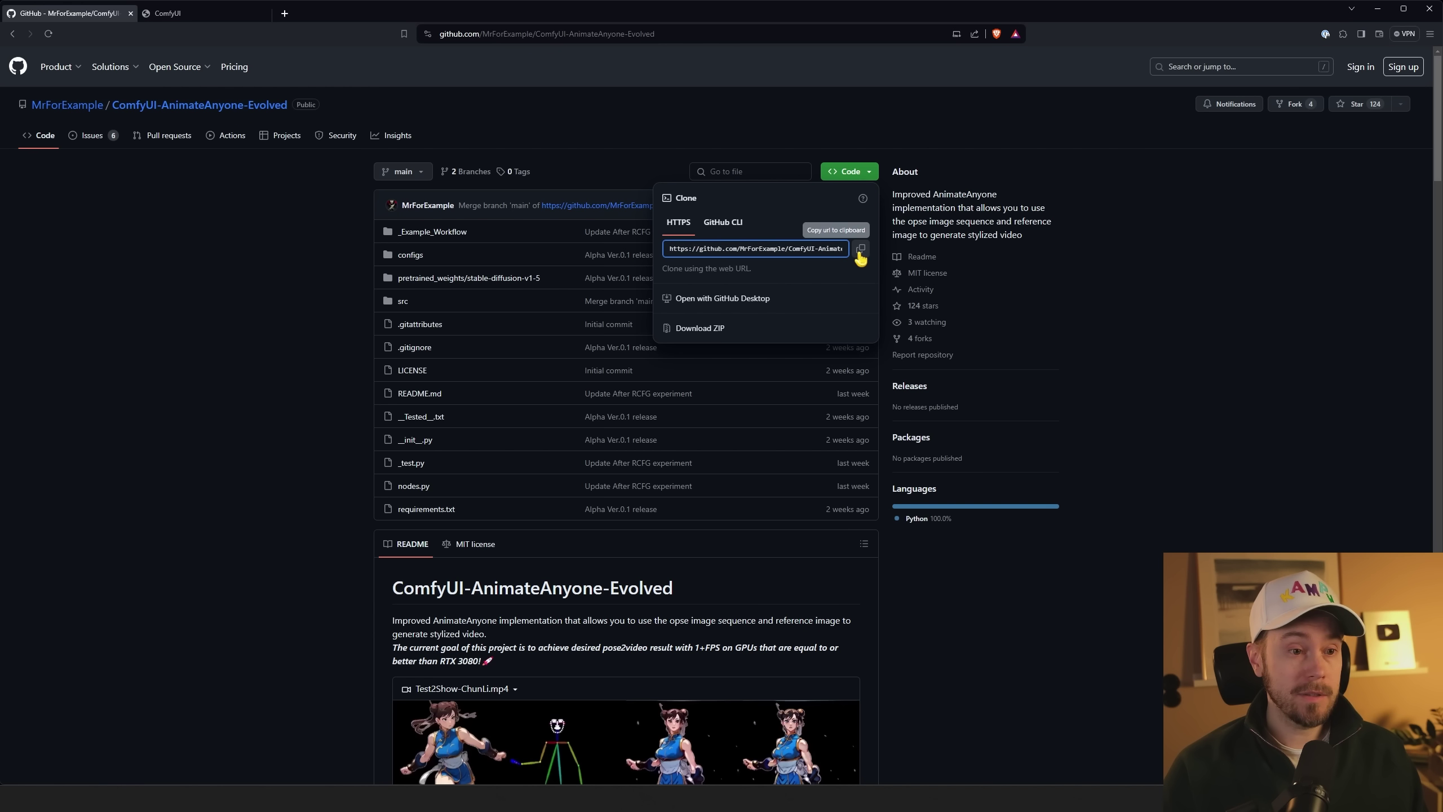
{"action": "left_click", "coordinate": [331, 384]}
{"action": "scroll", "coordinate": [222, 534], "scroll_direction": "down", "scroll_amount": 6}
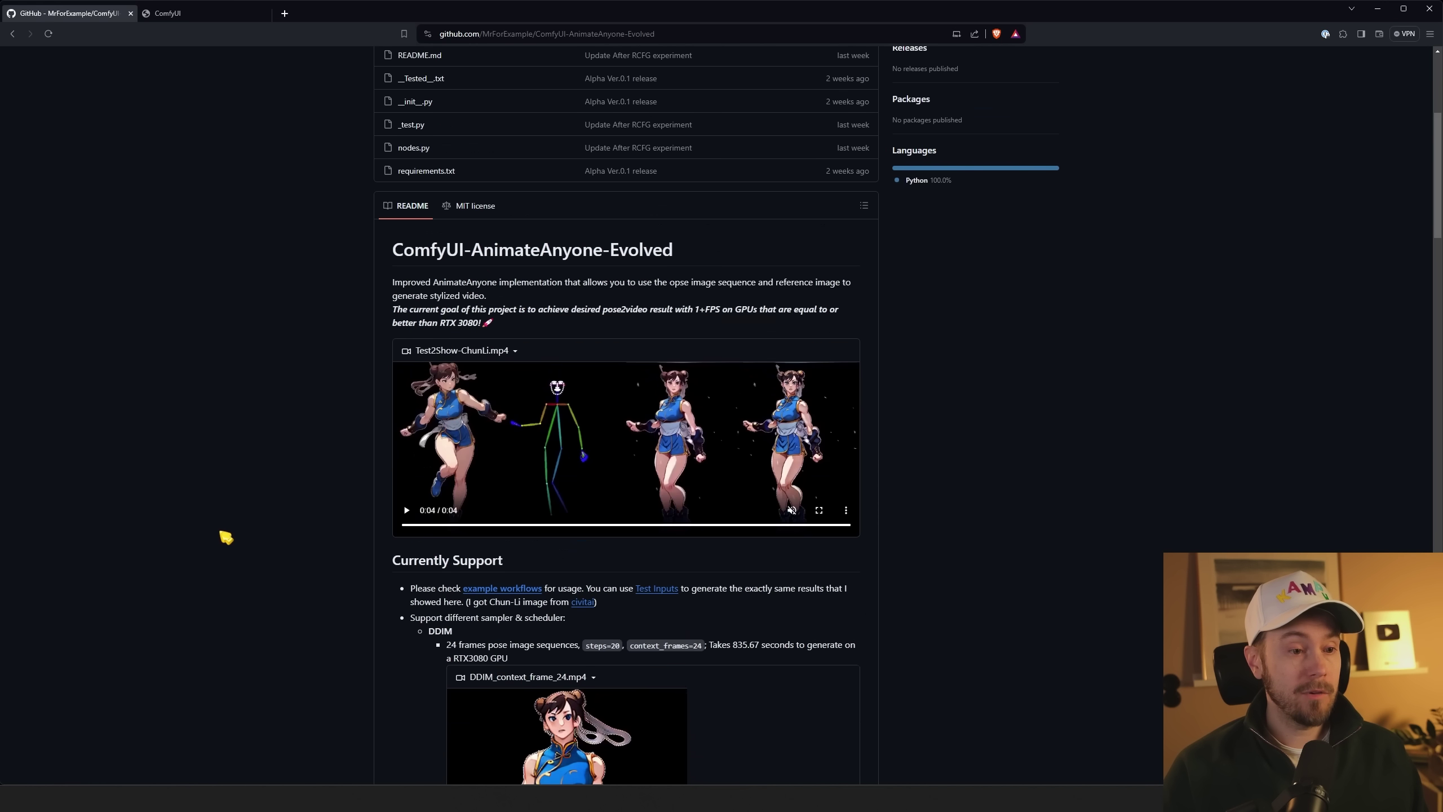
{"action": "left_click", "coordinate": [407, 510]}
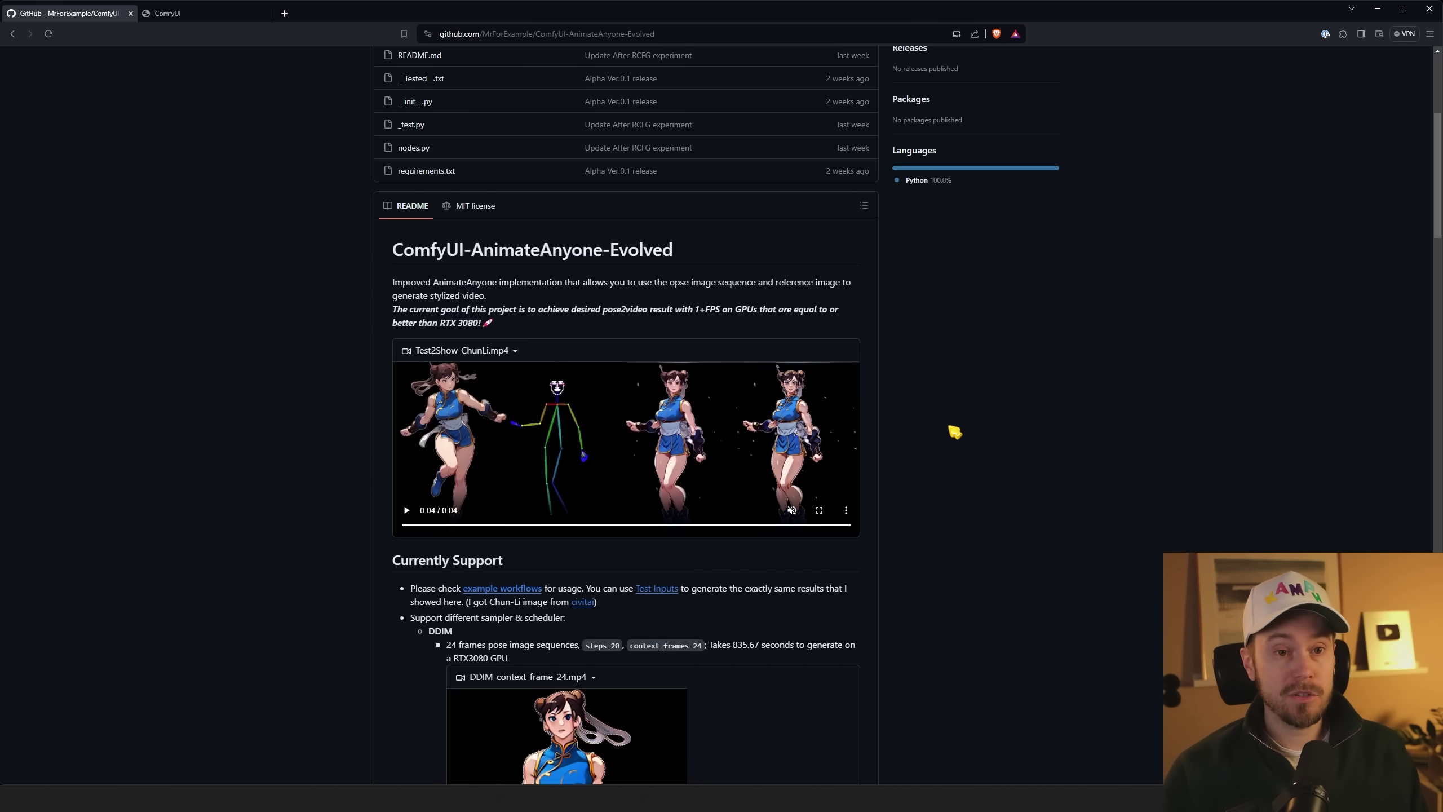
- Switch to ComfyUI and look over the loaded workflow for nodes that are missing
{"action": "left_click", "coordinate": [230, 16]}
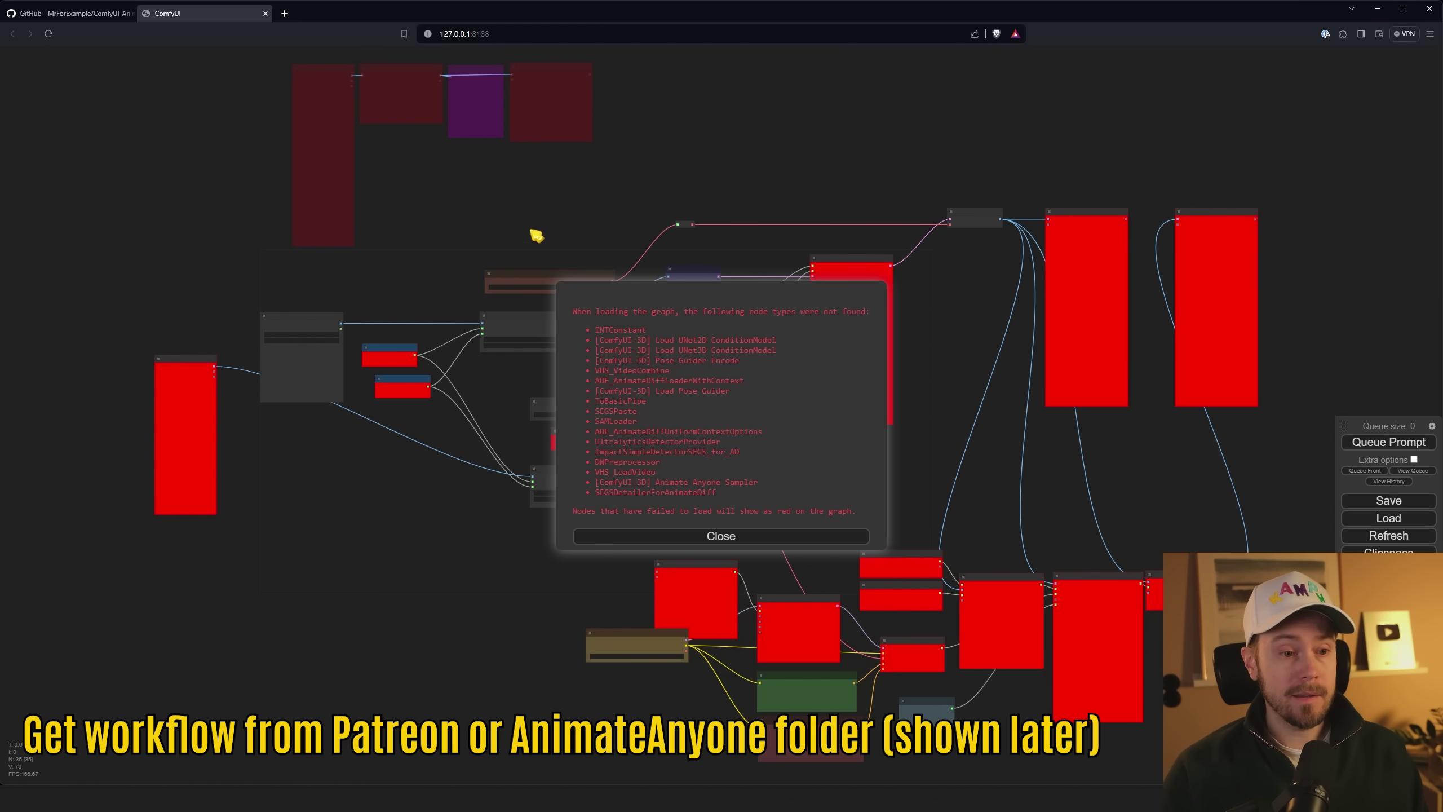
{"action": "scroll", "coordinate": [416, 242], "scroll_direction": "up", "scroll_amount": 6}
{"action": "left_click_drag", "start_coordinate": [444, 268], "coordinate": [486, 499]}
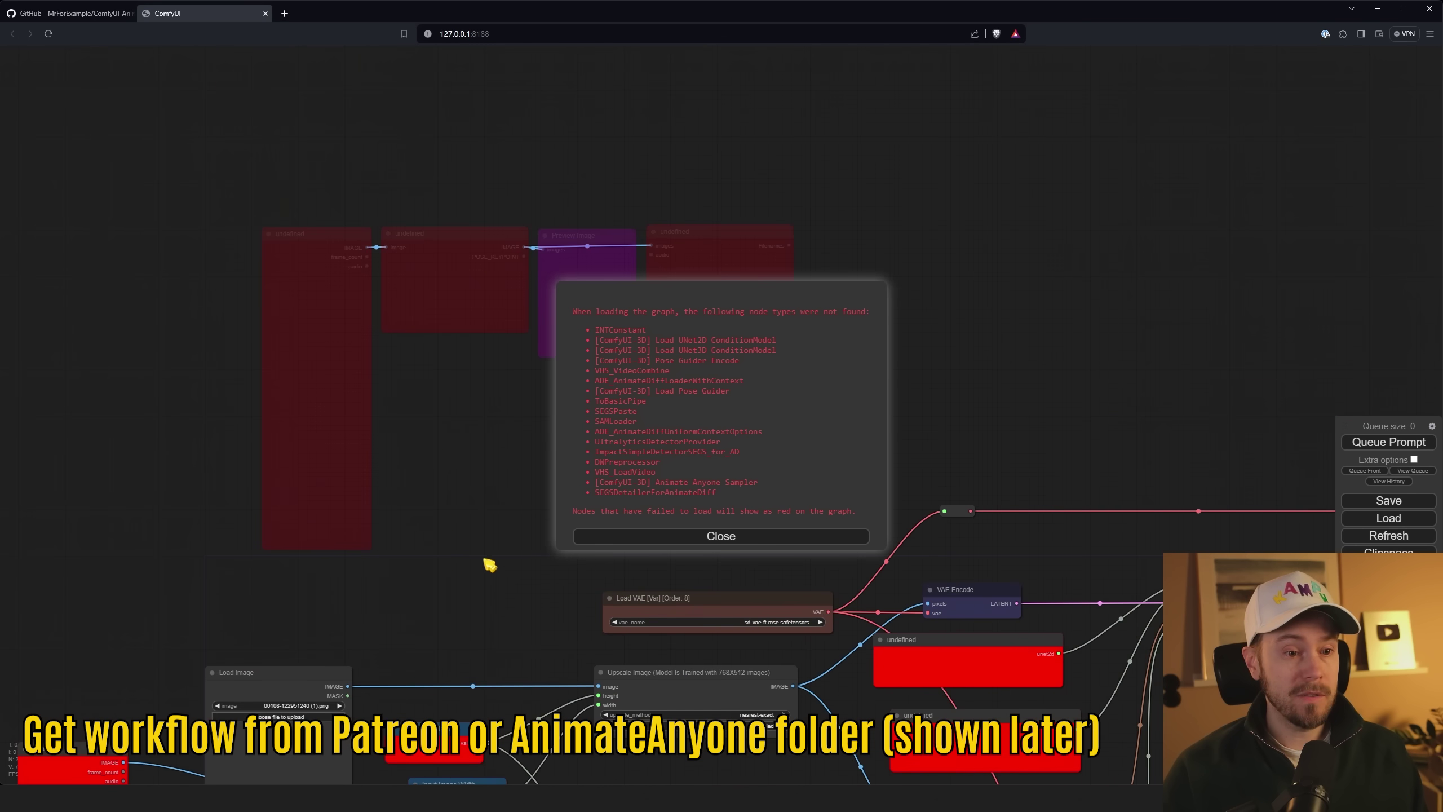
{"action": "scroll", "coordinate": [412, 226], "scroll_direction": "down", "scroll_amount": 5}
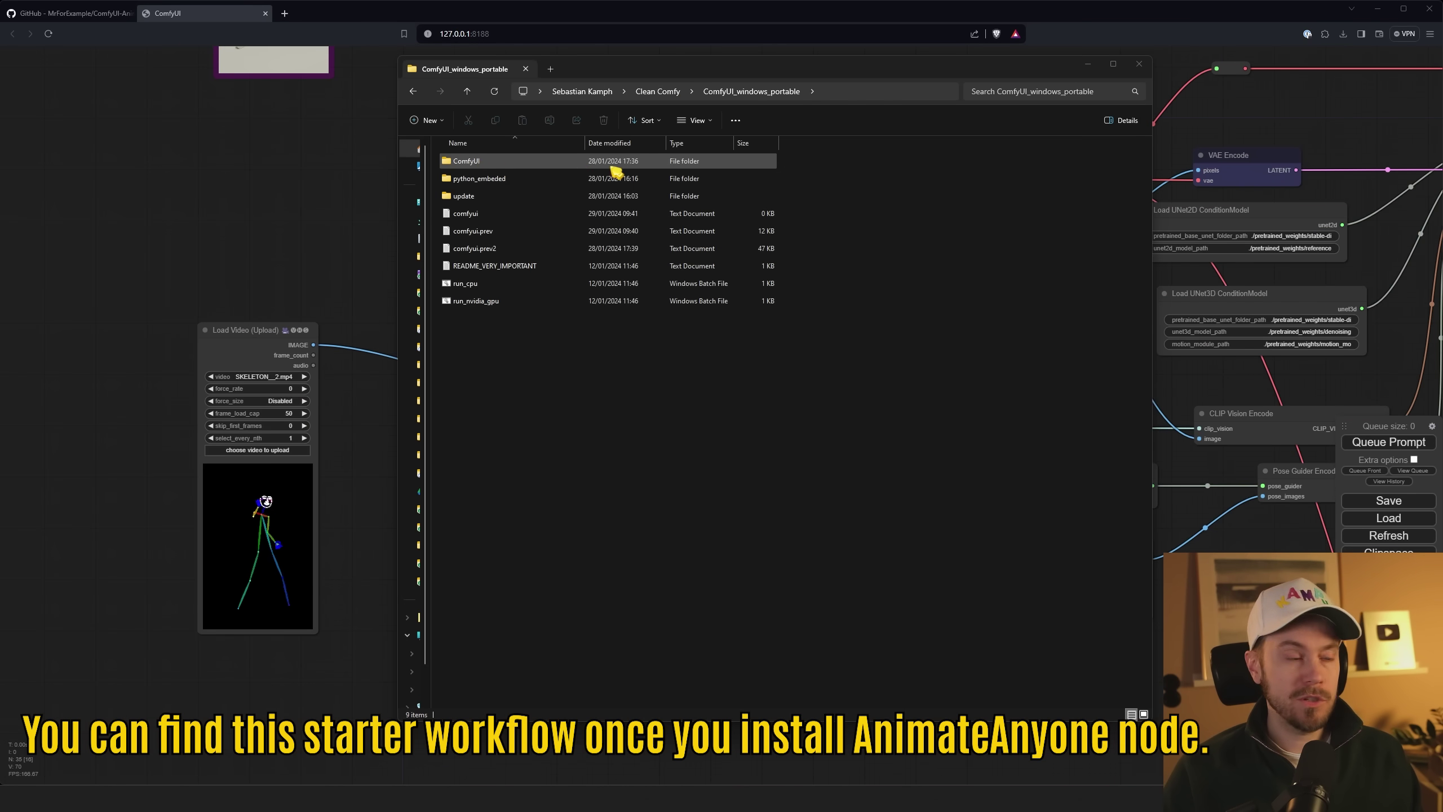
- In the ComfyUI_windows_portable folder, browse through ComfyUI and custom_nodes to the AnimateAnyone node's example workflow folder
{"action": "double_click", "coordinate": [495, 164]}
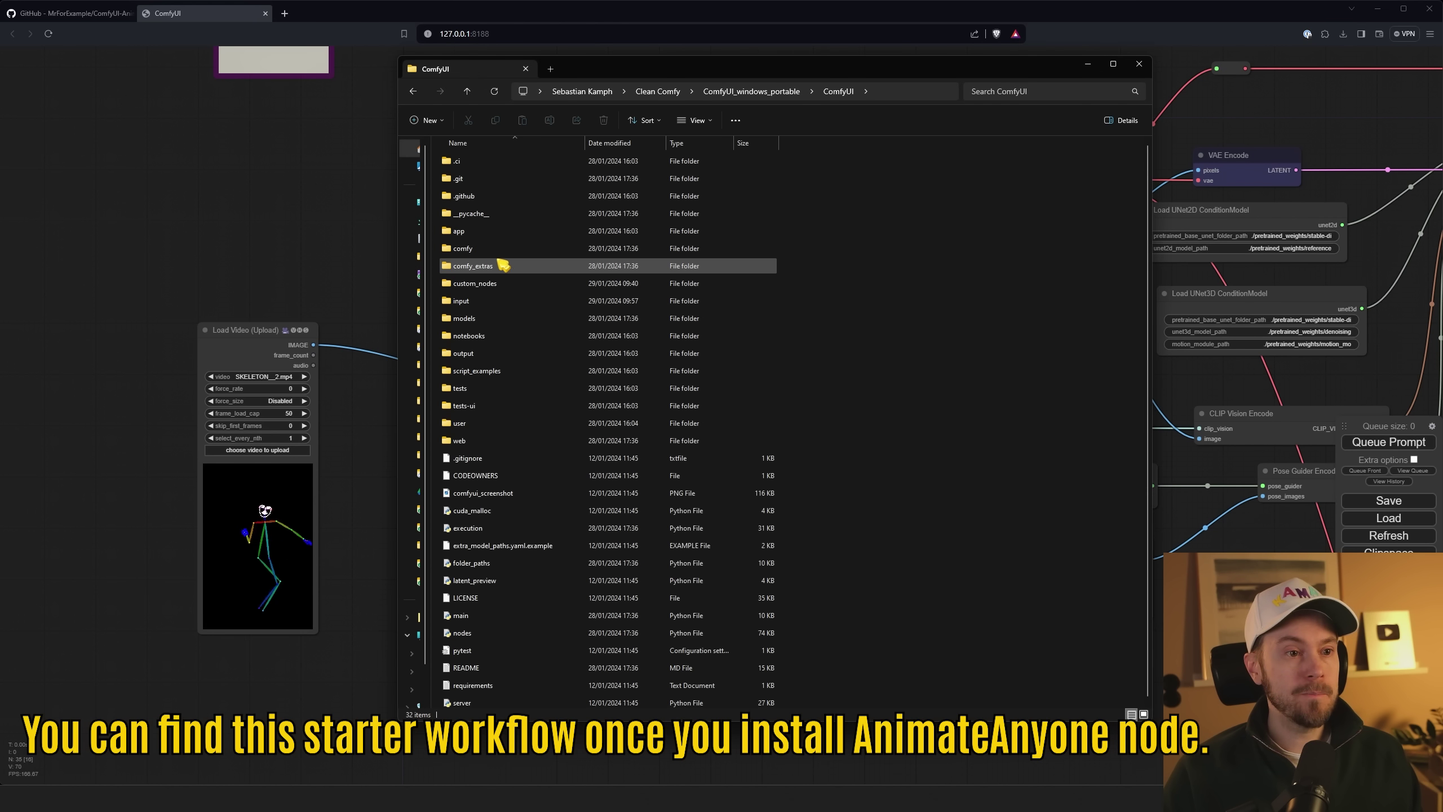
{"action": "double_click", "coordinate": [500, 283]}
{"action": "double_click", "coordinate": [549, 179]}
{"action": "left_click", "coordinate": [518, 179]}
{"action": "double_click", "coordinate": [518, 181]}
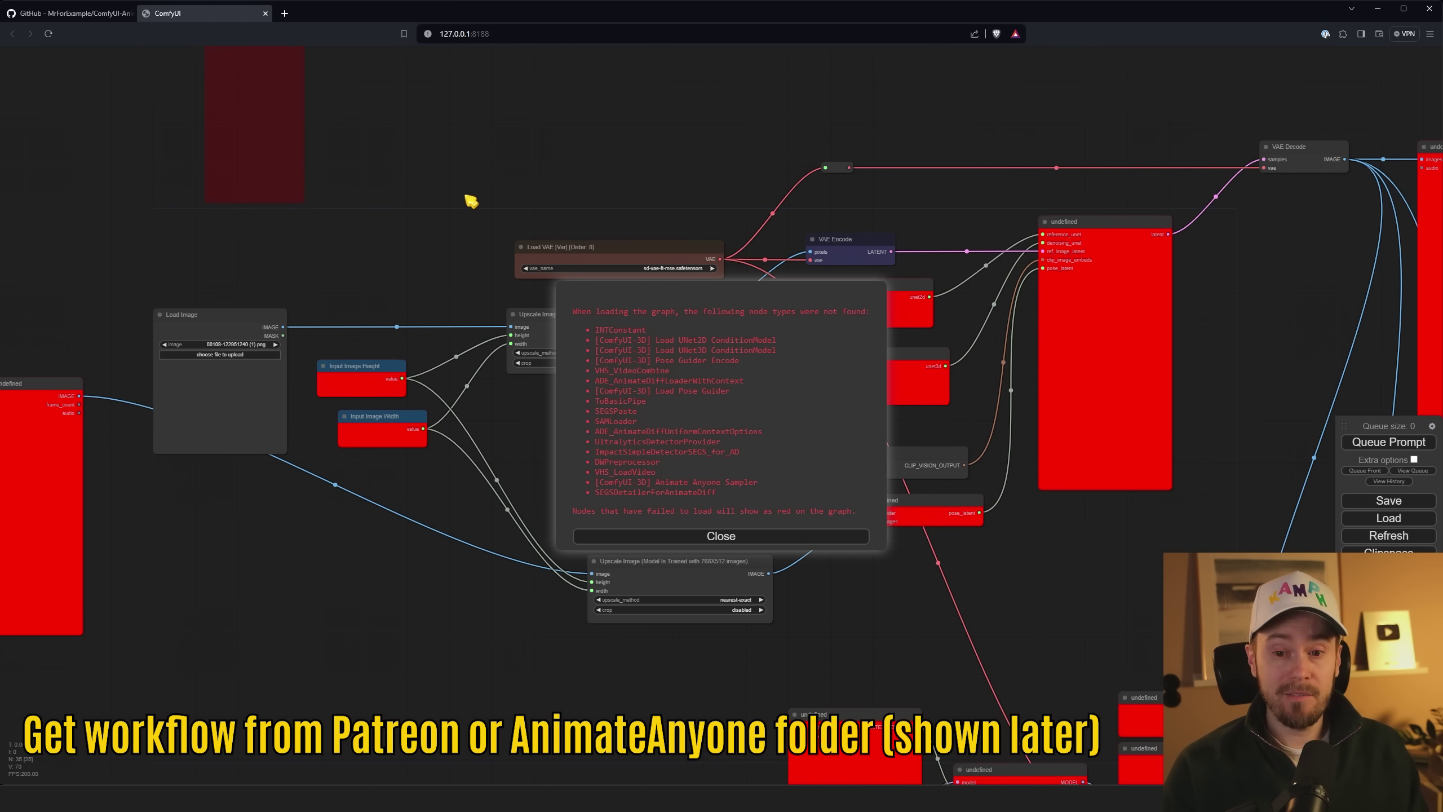
- Install all missing custom nodes of the workflow at once through ComfyUI Manager
{"action": "left_click_drag", "start_coordinate": [499, 212], "coordinate": [505, 178]}
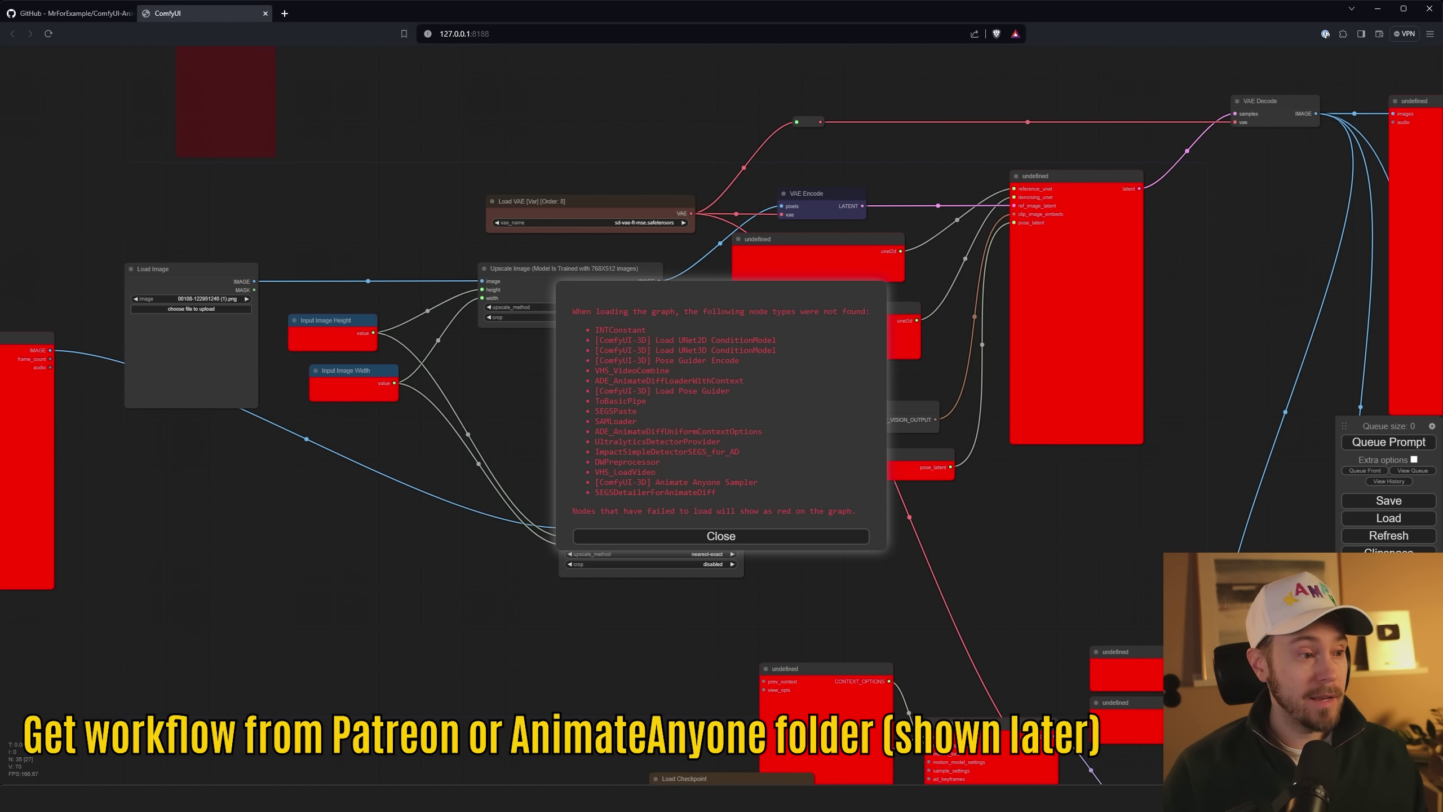
{"action": "left_click_drag", "start_coordinate": [1341, 423], "coordinate": [1146, 229]}
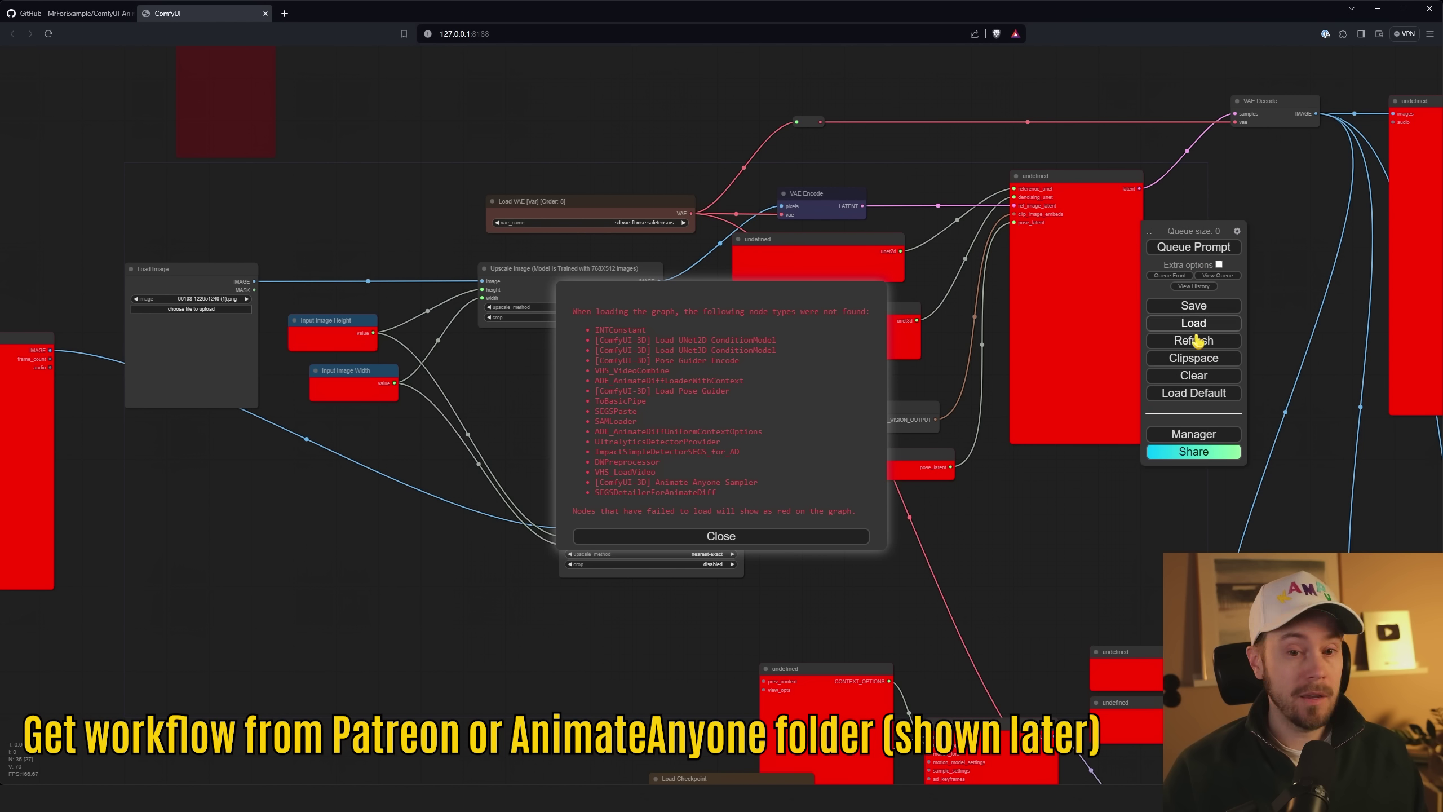
{"action": "left_click", "coordinate": [1206, 436]}
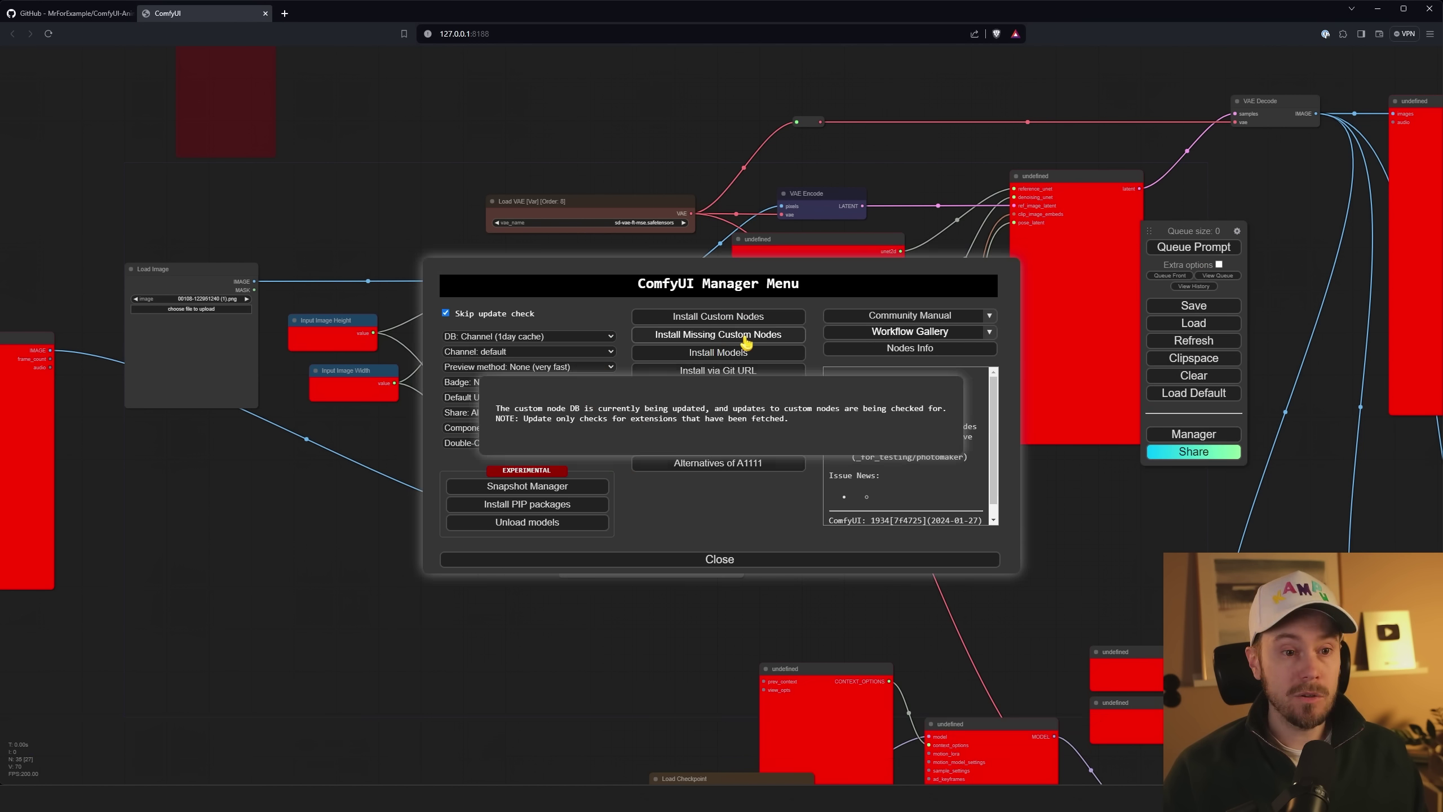
{"action": "left_click", "coordinate": [746, 338]}
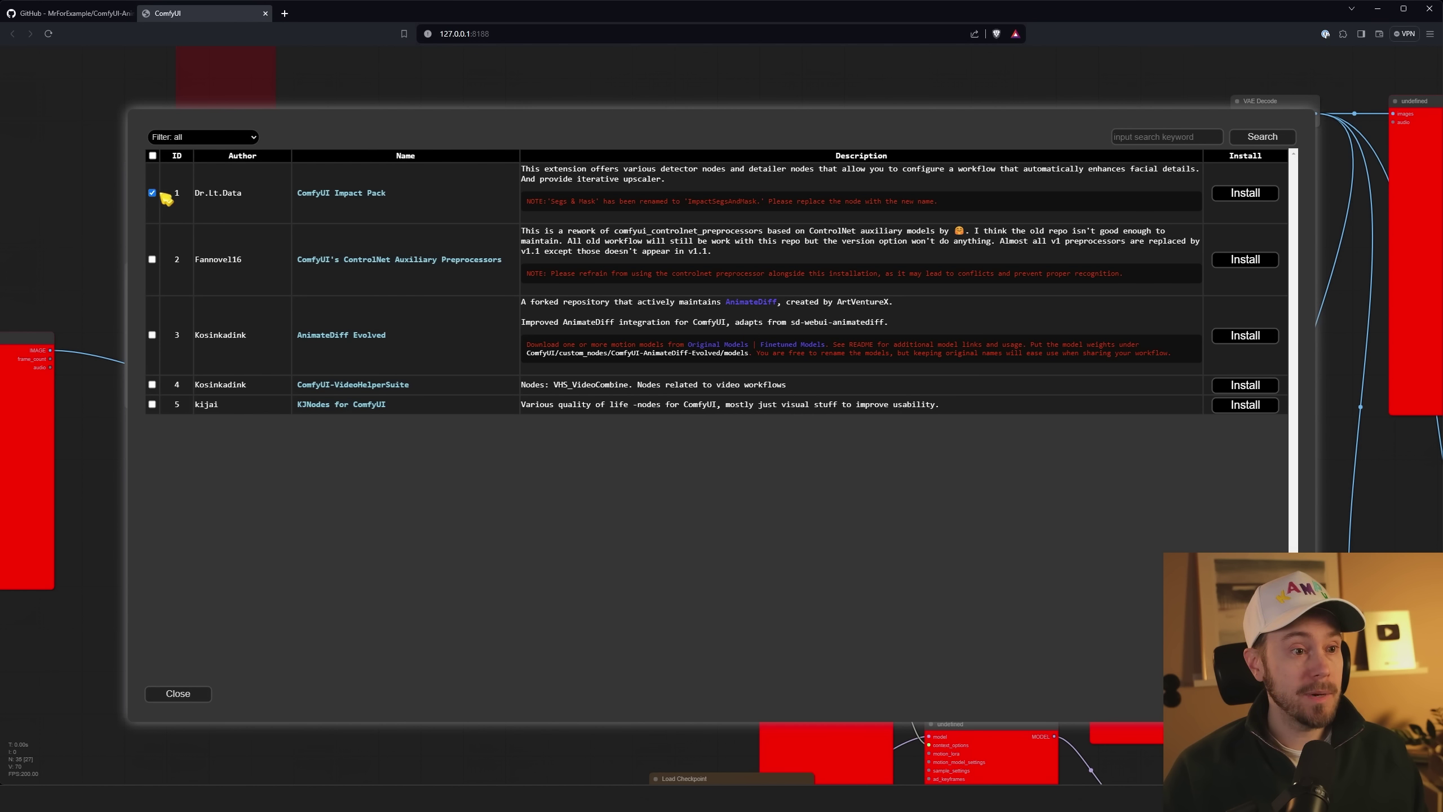
{"action": "left_click", "coordinate": [152, 155]}
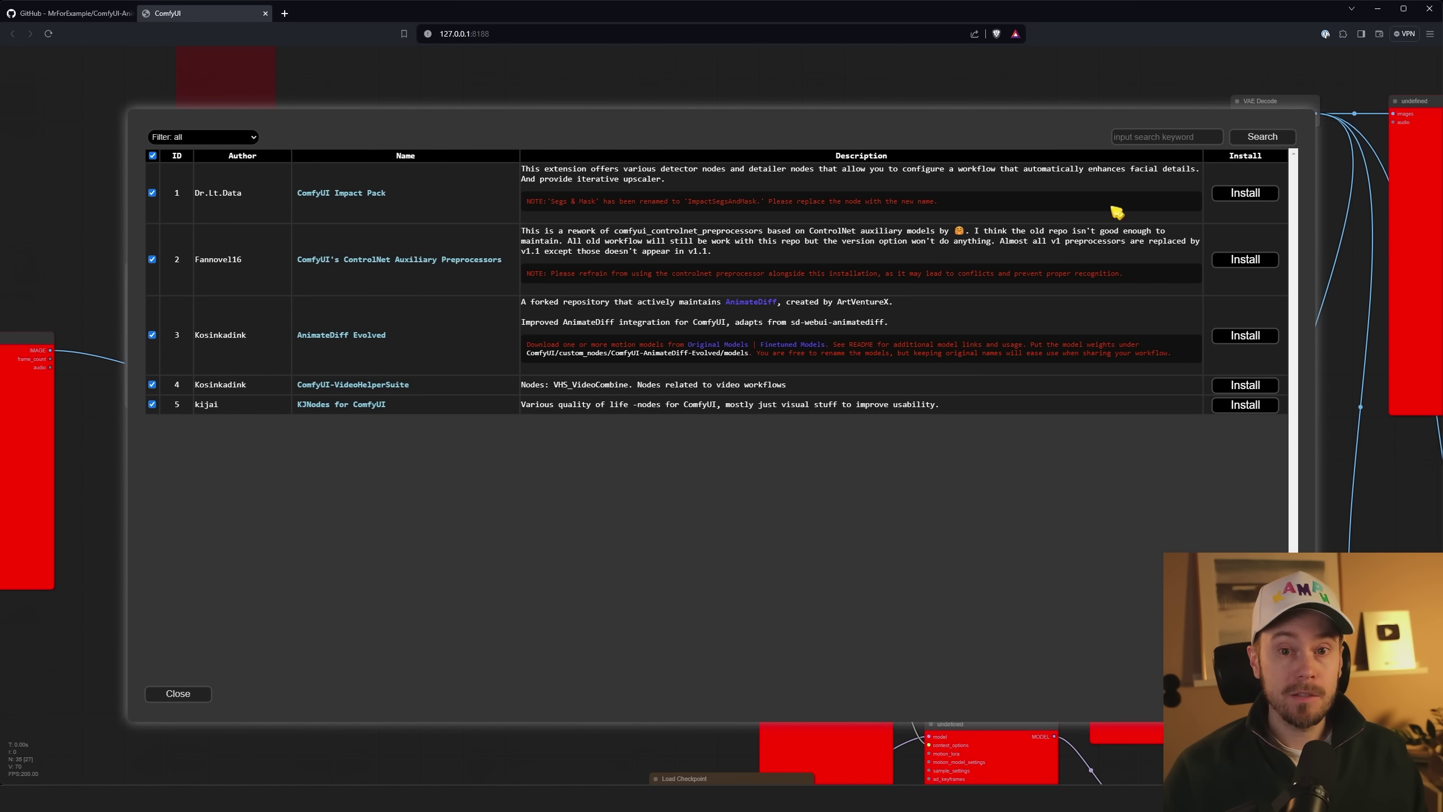
{"action": "left_click", "coordinate": [1256, 197]}
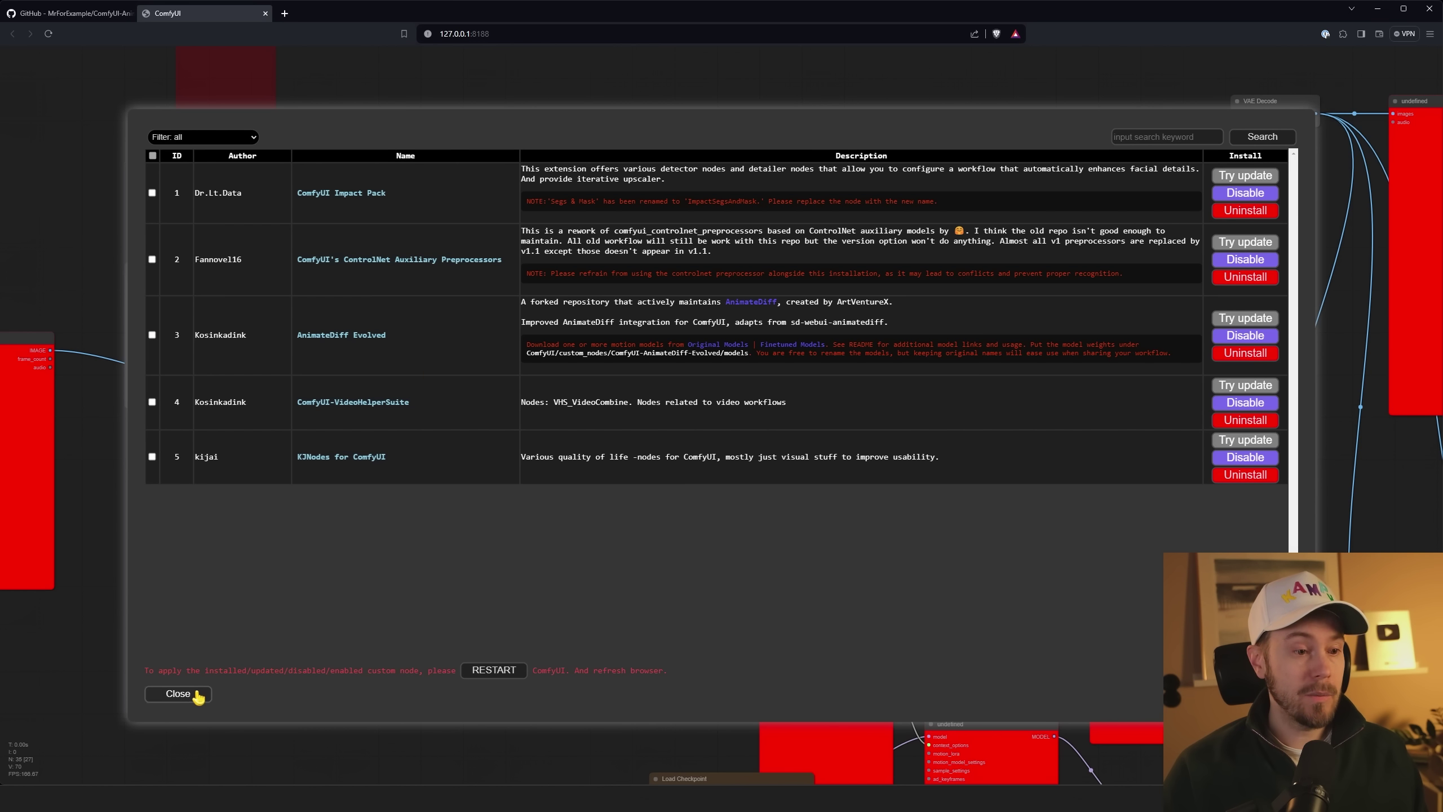
{"action": "left_click", "coordinate": [177, 693]}
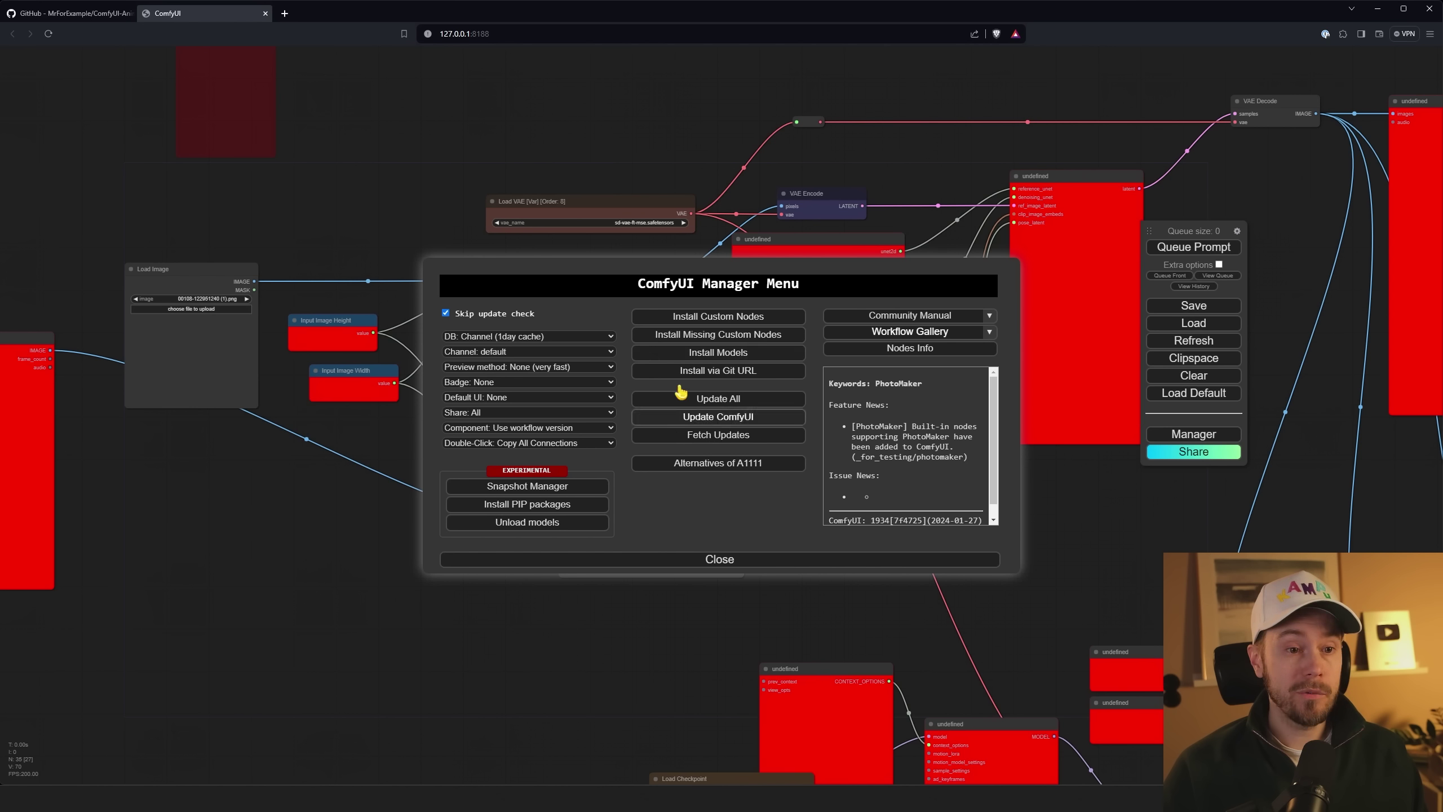
- Search the custom nodes for "anyone" and install ComfyUI-AnimateAnyone-Evolved
{"action": "left_click", "coordinate": [730, 322]}
{"action": "left_click", "coordinate": [1146, 136]}
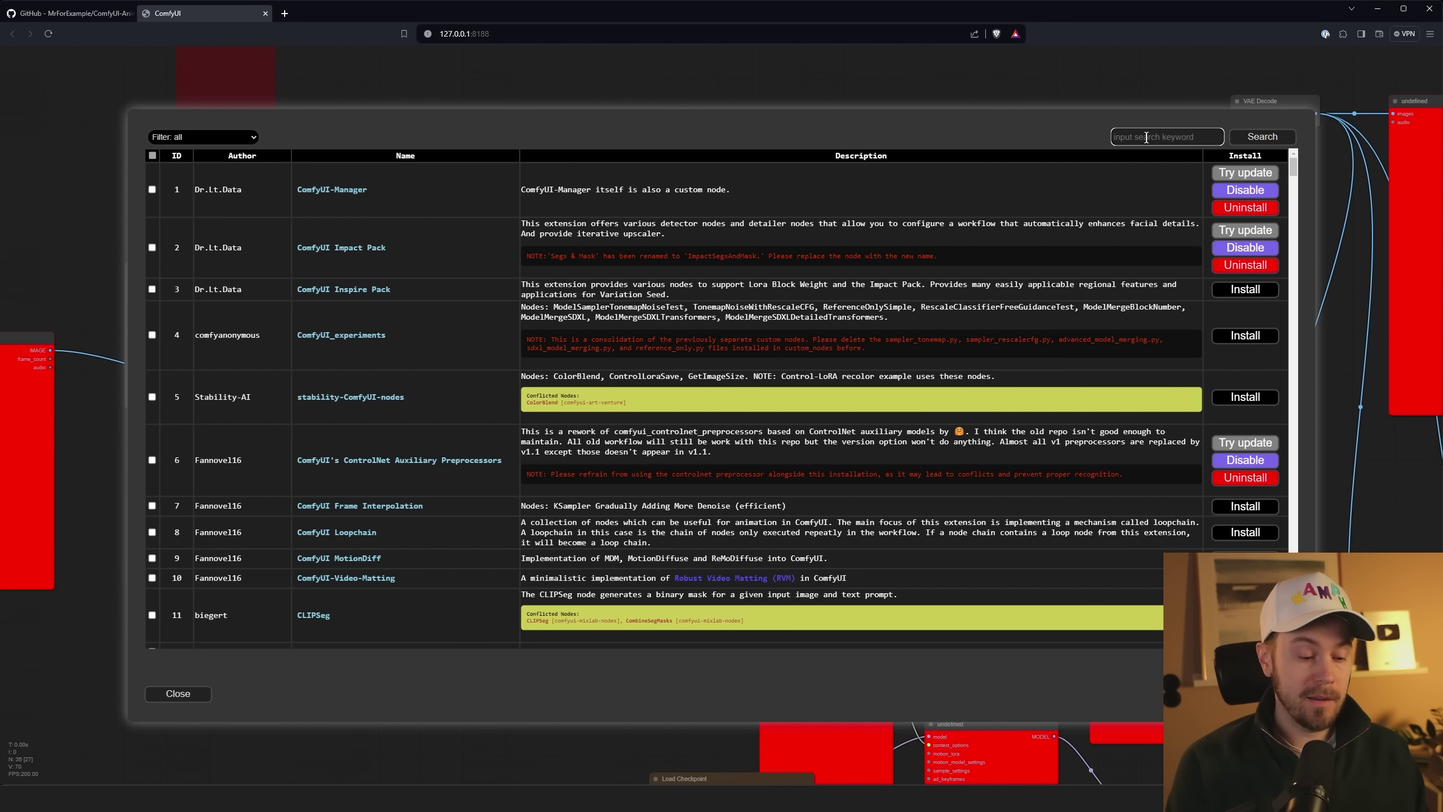
{"action": "type", "text": "anyone"}
{"action": "key", "text": "Return"}
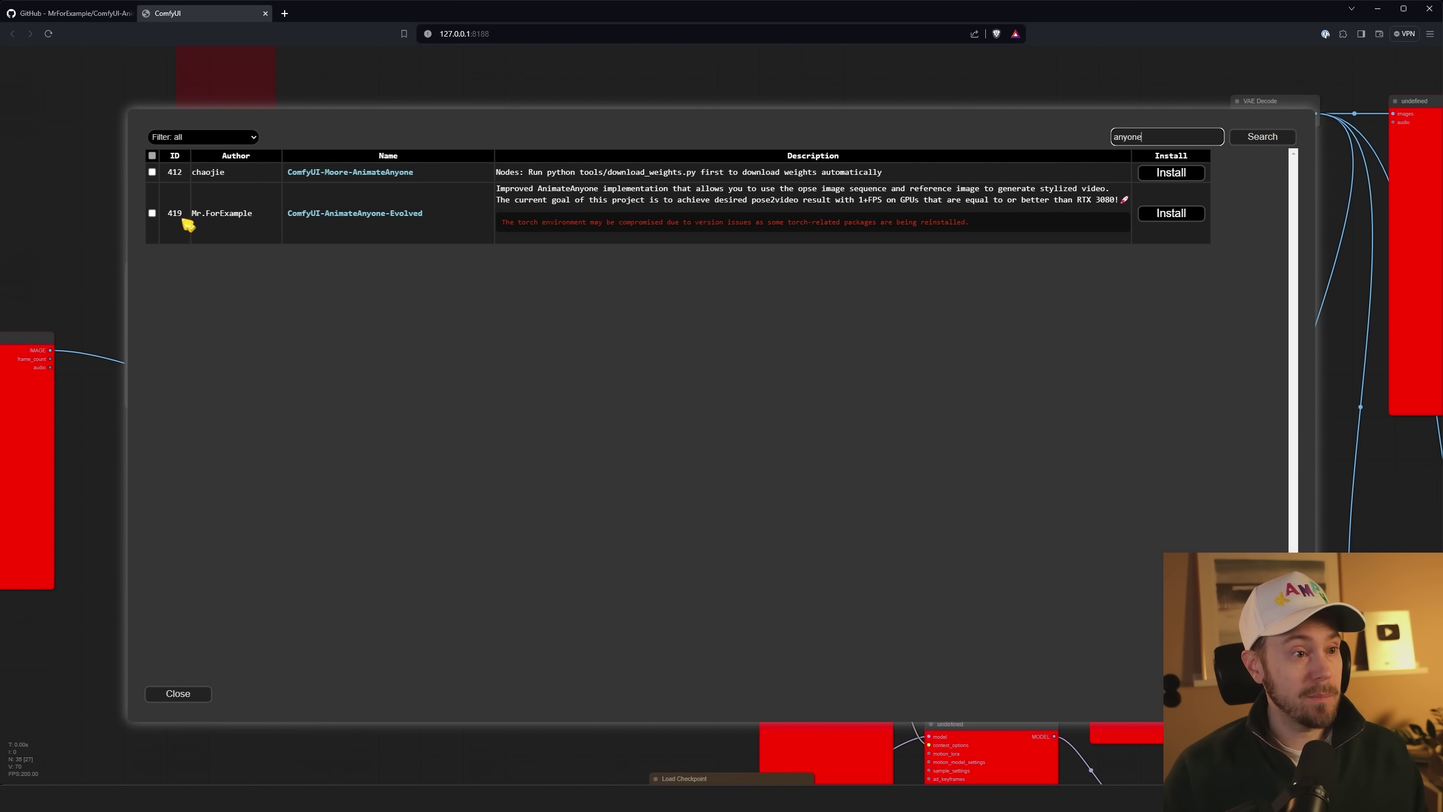
{"action": "left_click", "coordinate": [152, 214]}
{"action": "left_click", "coordinate": [1172, 215]}
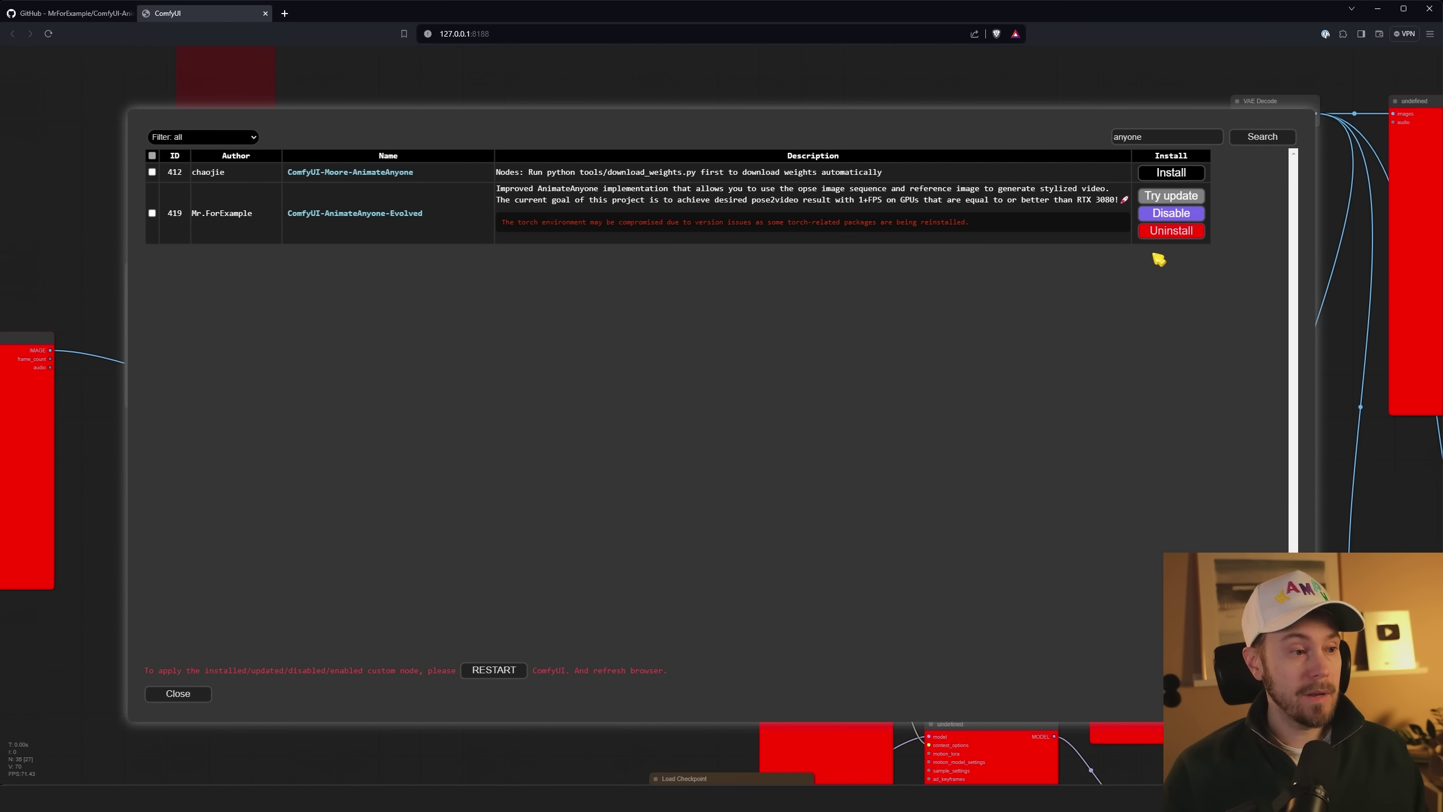
- Restart the ComfyUI server and look over the reloaded workflow with its installed nodes
{"action": "left_click", "coordinate": [501, 670]}
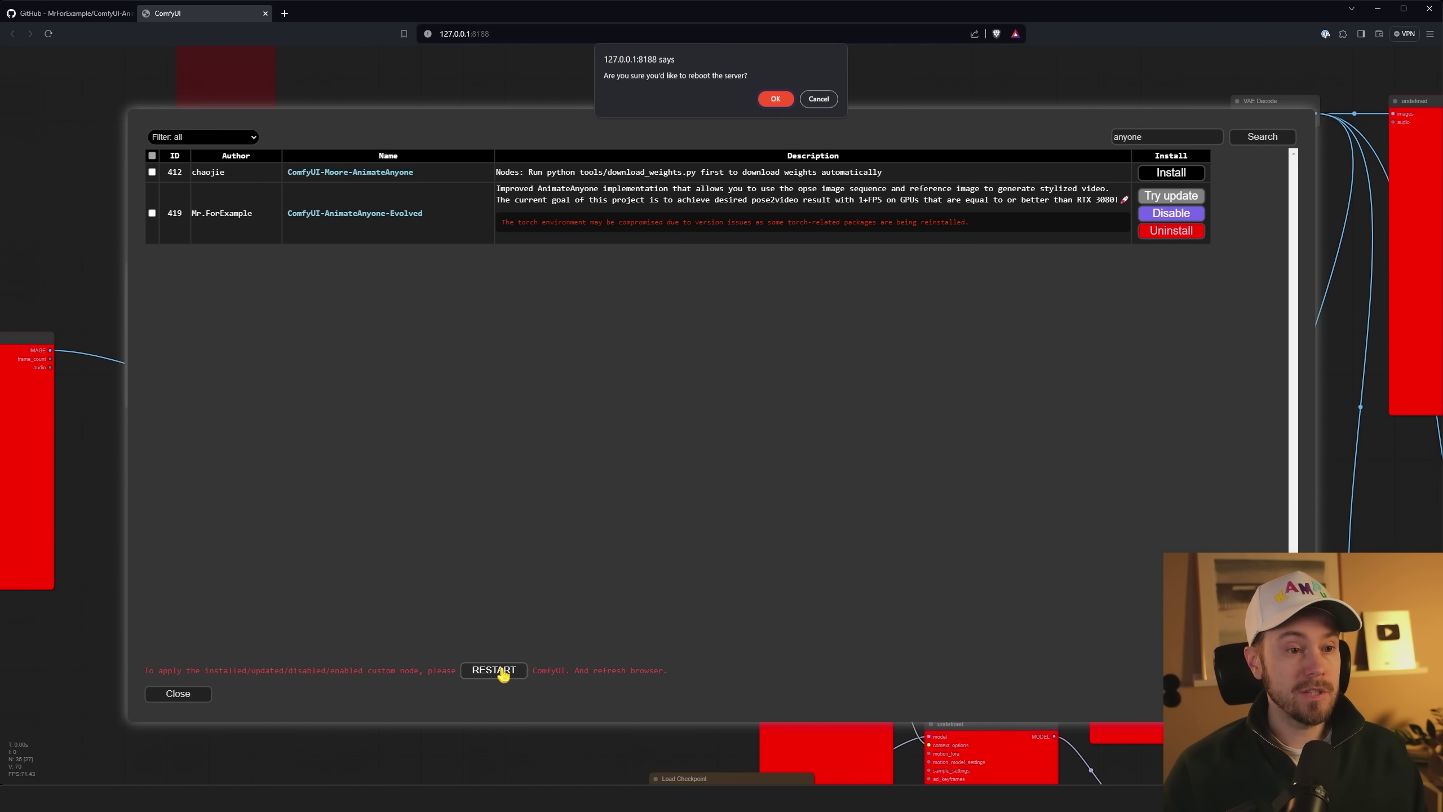
{"action": "left_click", "coordinate": [776, 99]}
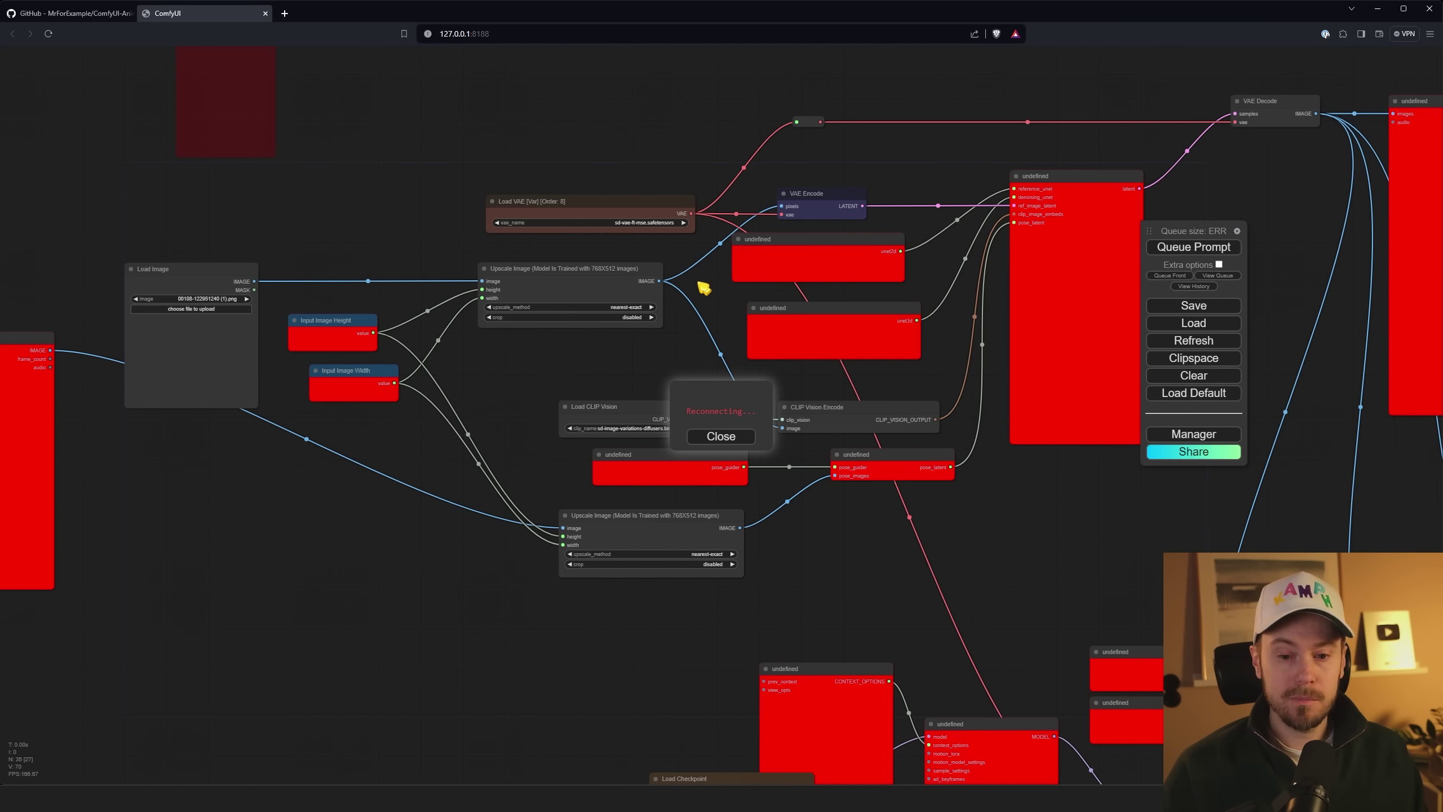
{"action": "scroll", "coordinate": [537, 364], "scroll_direction": "down", "scroll_amount": 5}
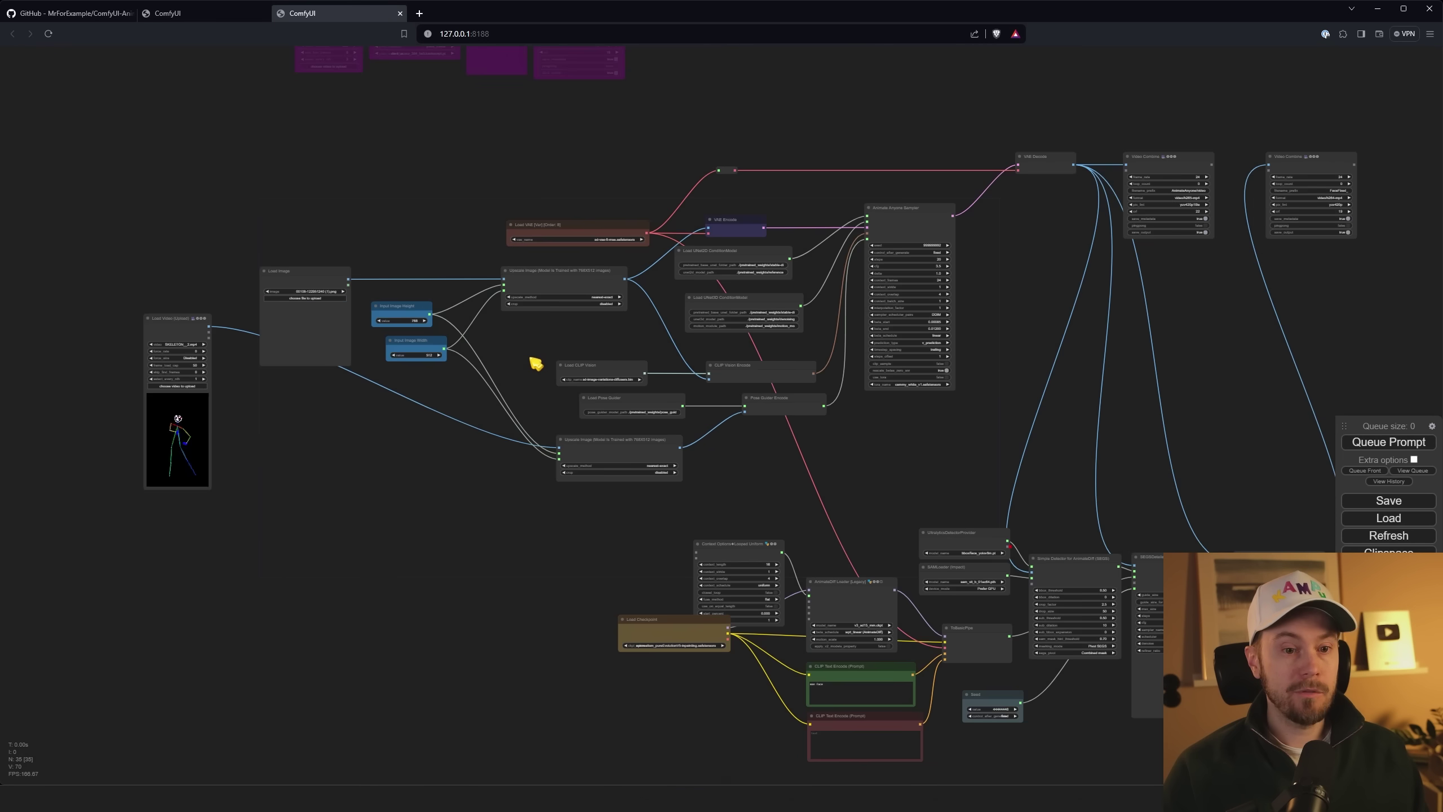
{"action": "left_click_drag", "start_coordinate": [723, 148], "coordinate": [651, 210]}
{"action": "scroll", "coordinate": [644, 216], "scroll_direction": "up", "scroll_amount": 2}
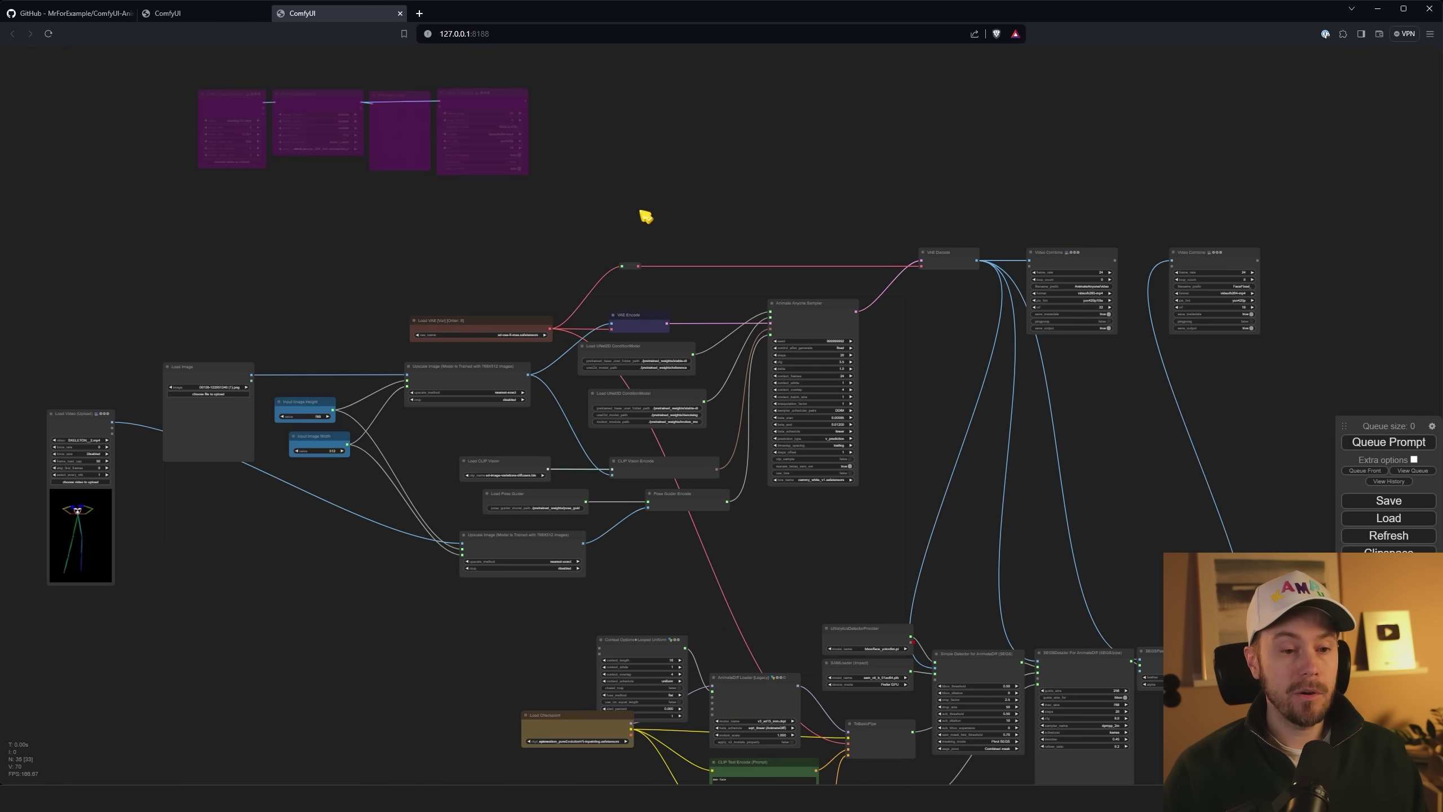
{"action": "left_click_drag", "start_coordinate": [548, 258], "coordinate": [552, 242]}
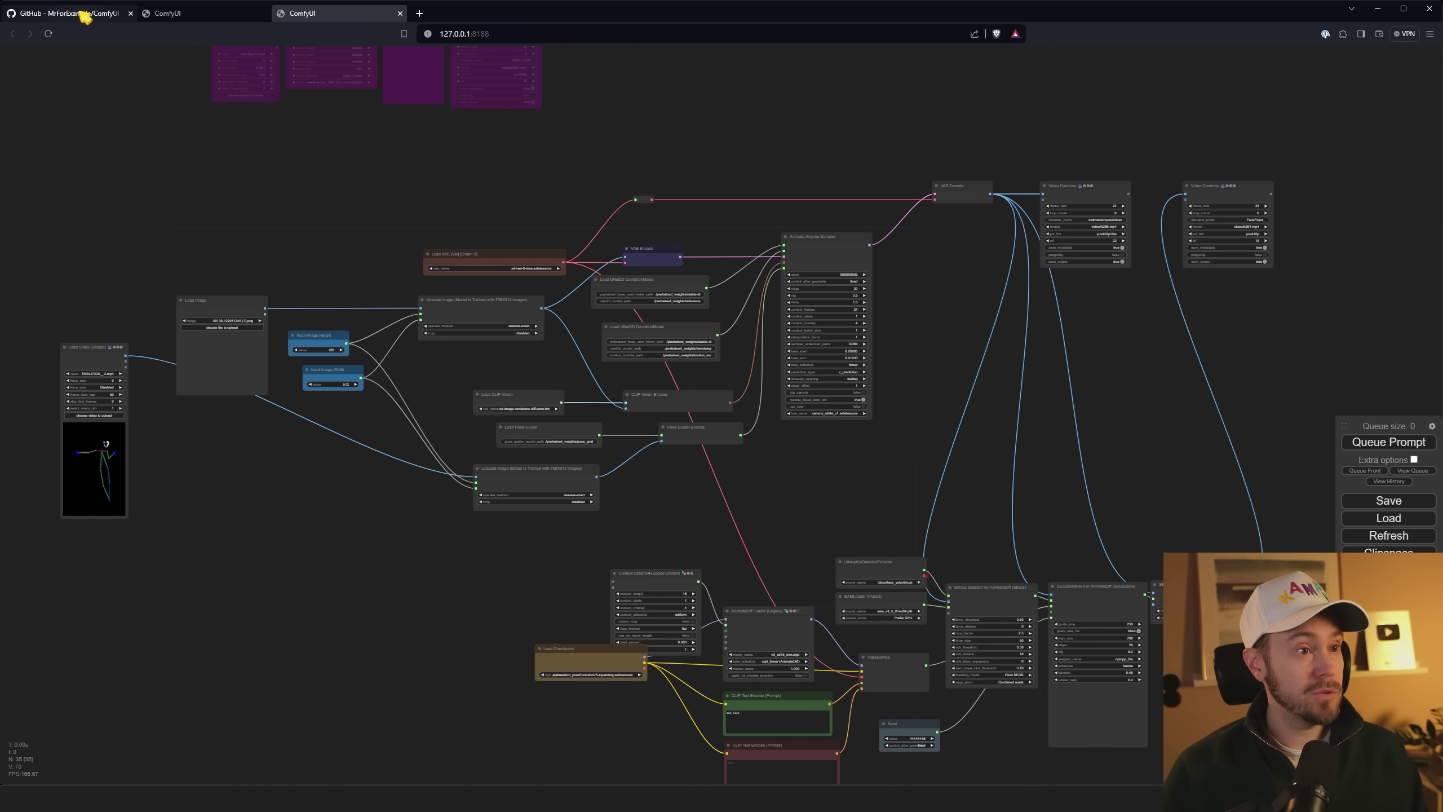
- Open the stable-diffusion-v1-5_unet download page from the Install section of the AnimateAnyone-Evolved README on GitHub
{"action": "key", "text": "ctrl+w"}
{"action": "scroll", "coordinate": [1000, 494], "scroll_direction": "down", "scroll_amount": 15}
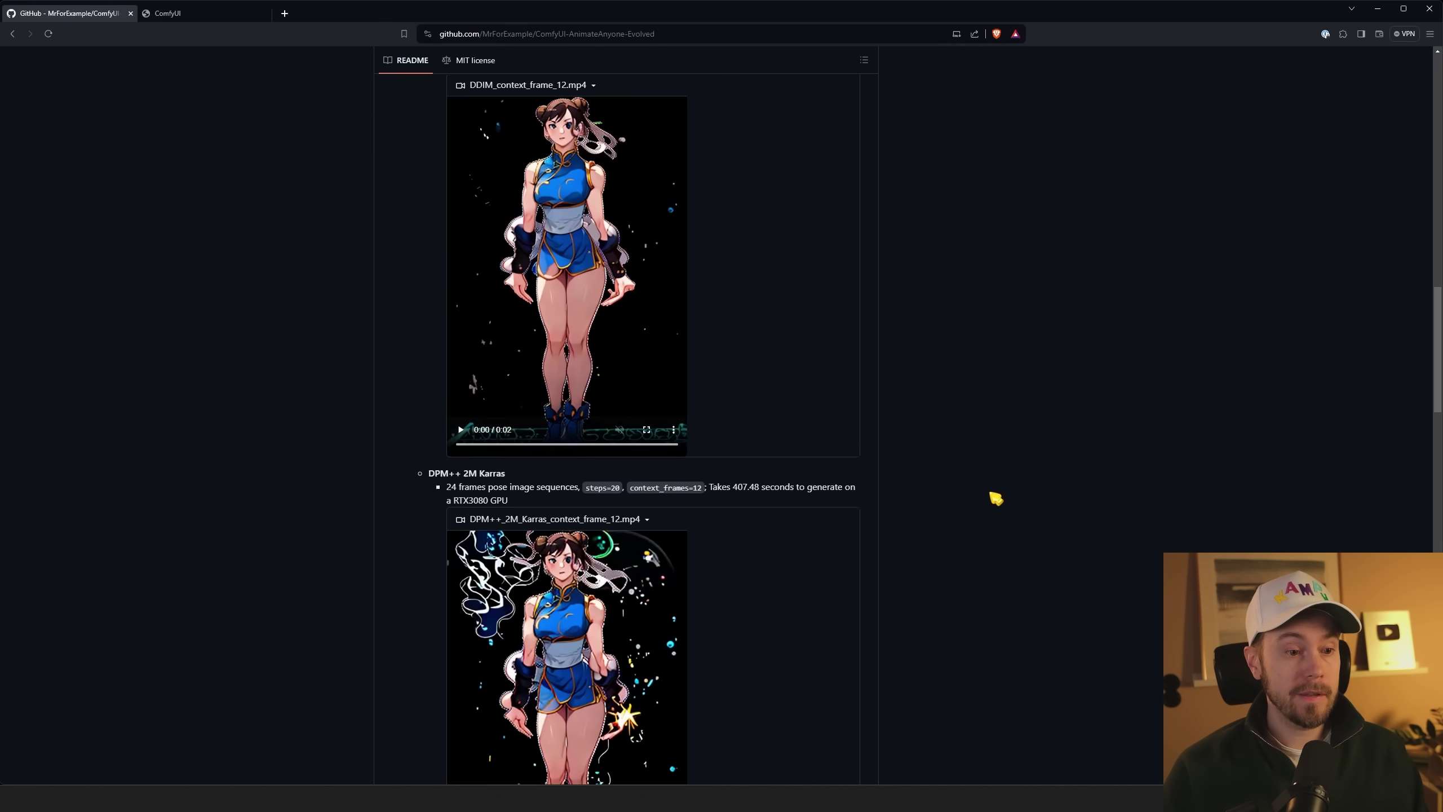
{"action": "scroll", "coordinate": [982, 492], "scroll_direction": "down", "scroll_amount": 4}
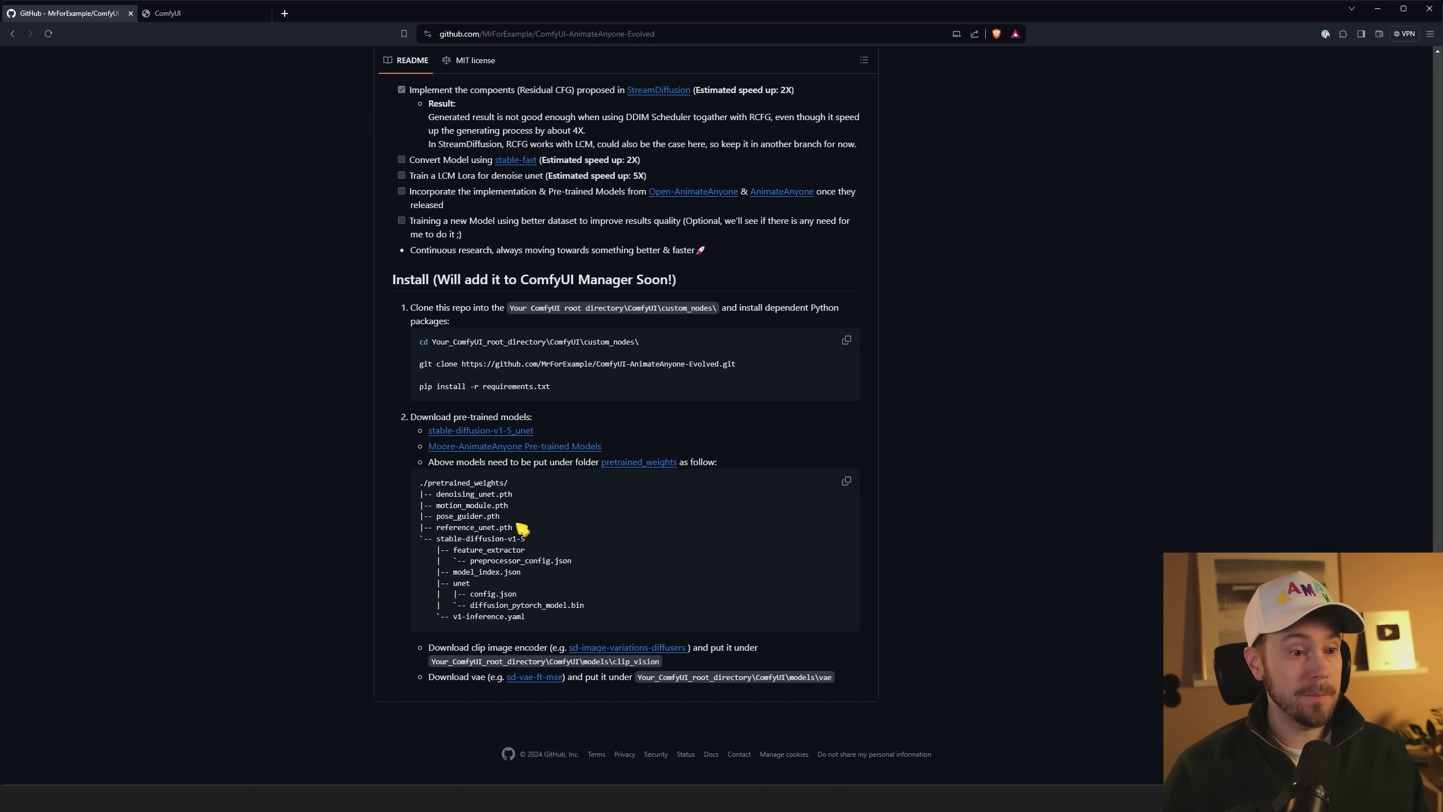
{"action": "middle_click", "coordinate": [479, 431]}
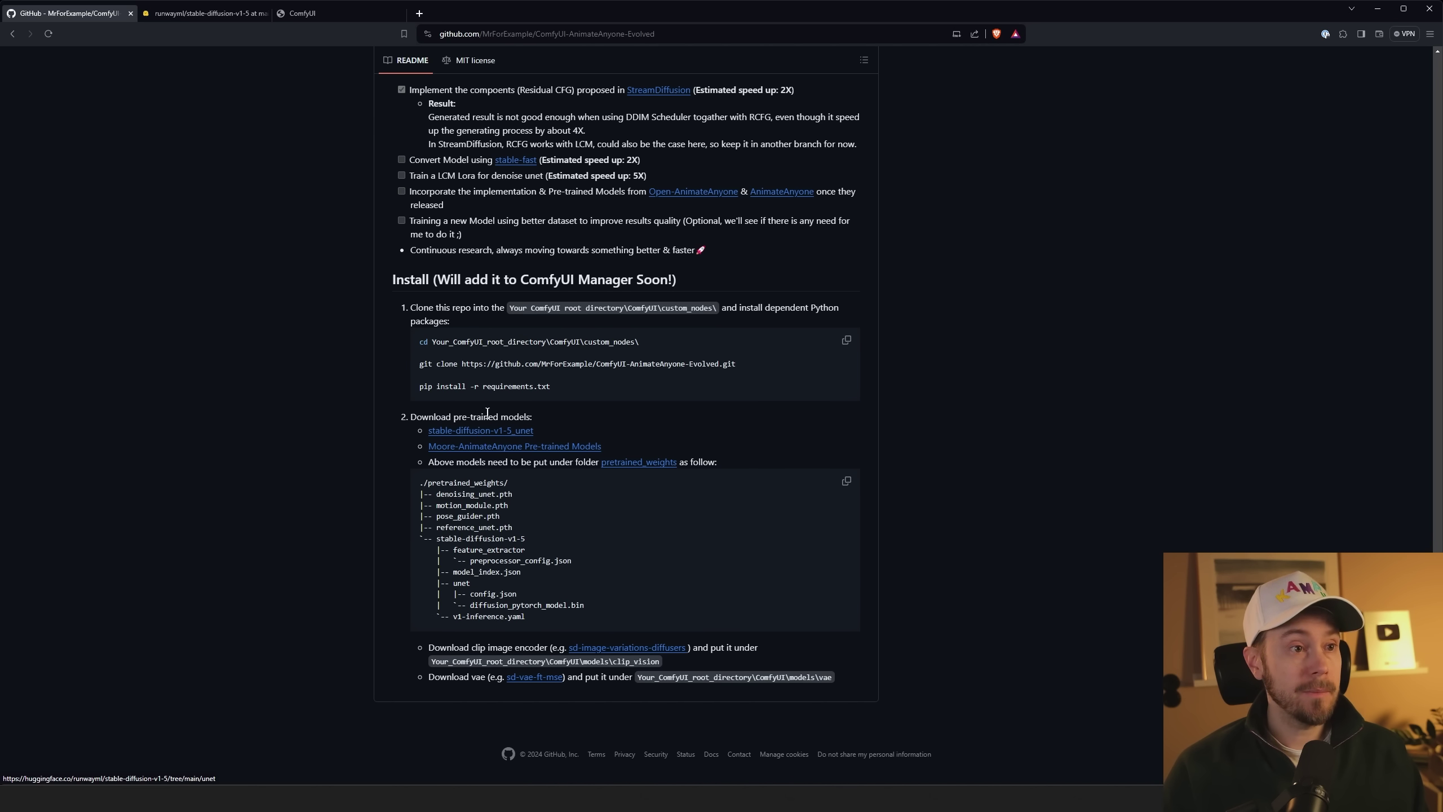
{"action": "key", "text": "ctrl+Tab"}
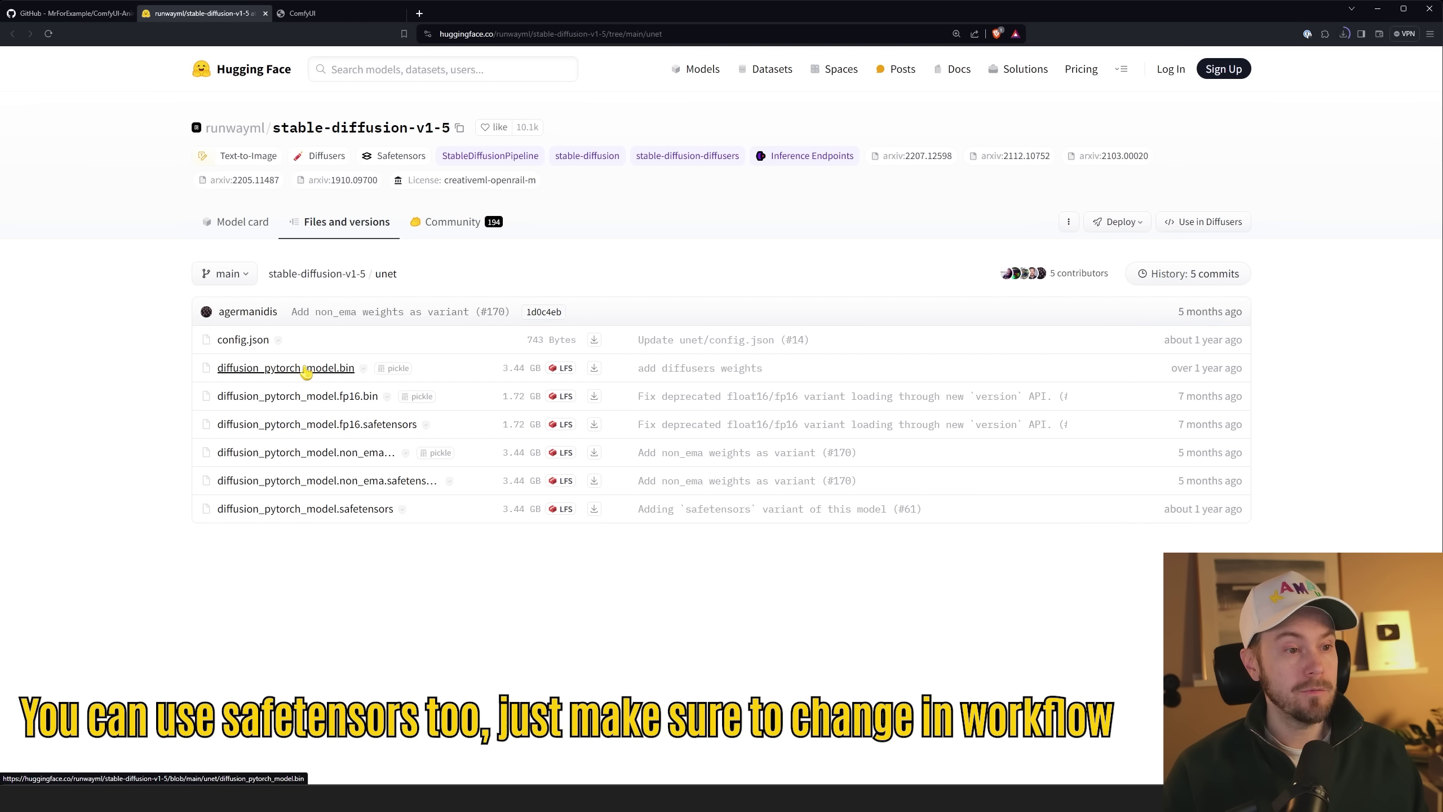
- Download diffusion_pytorch_model.bin into the ComfyUI-AnimateAnyone-Evolved folder pretrained_weights\stable-diffusion-v1-5\unet
{"action": "left_click", "coordinate": [593, 369]}
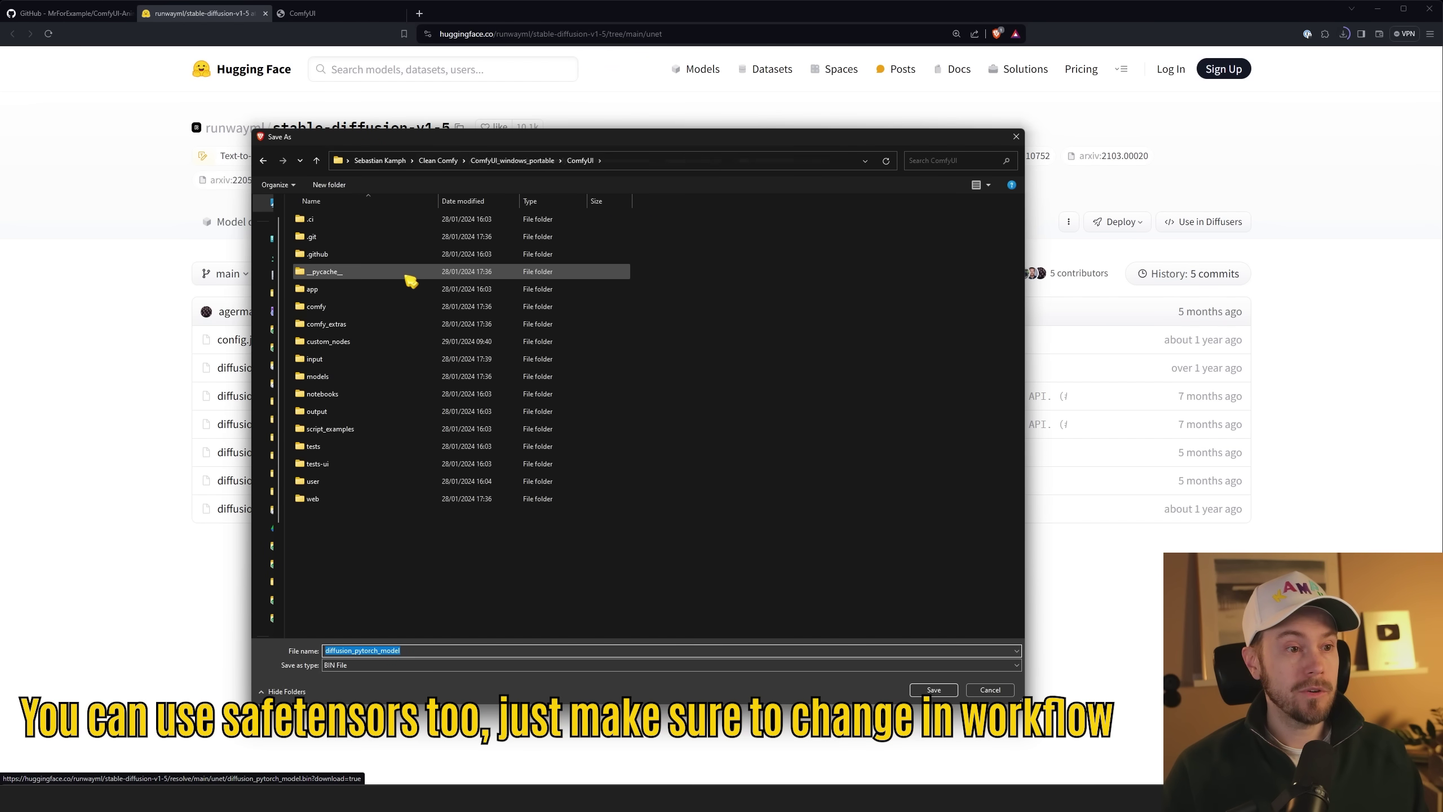
{"action": "double_click", "coordinate": [347, 342]}
{"action": "double_click", "coordinate": [388, 242]}
{"action": "double_click", "coordinate": [363, 272]}
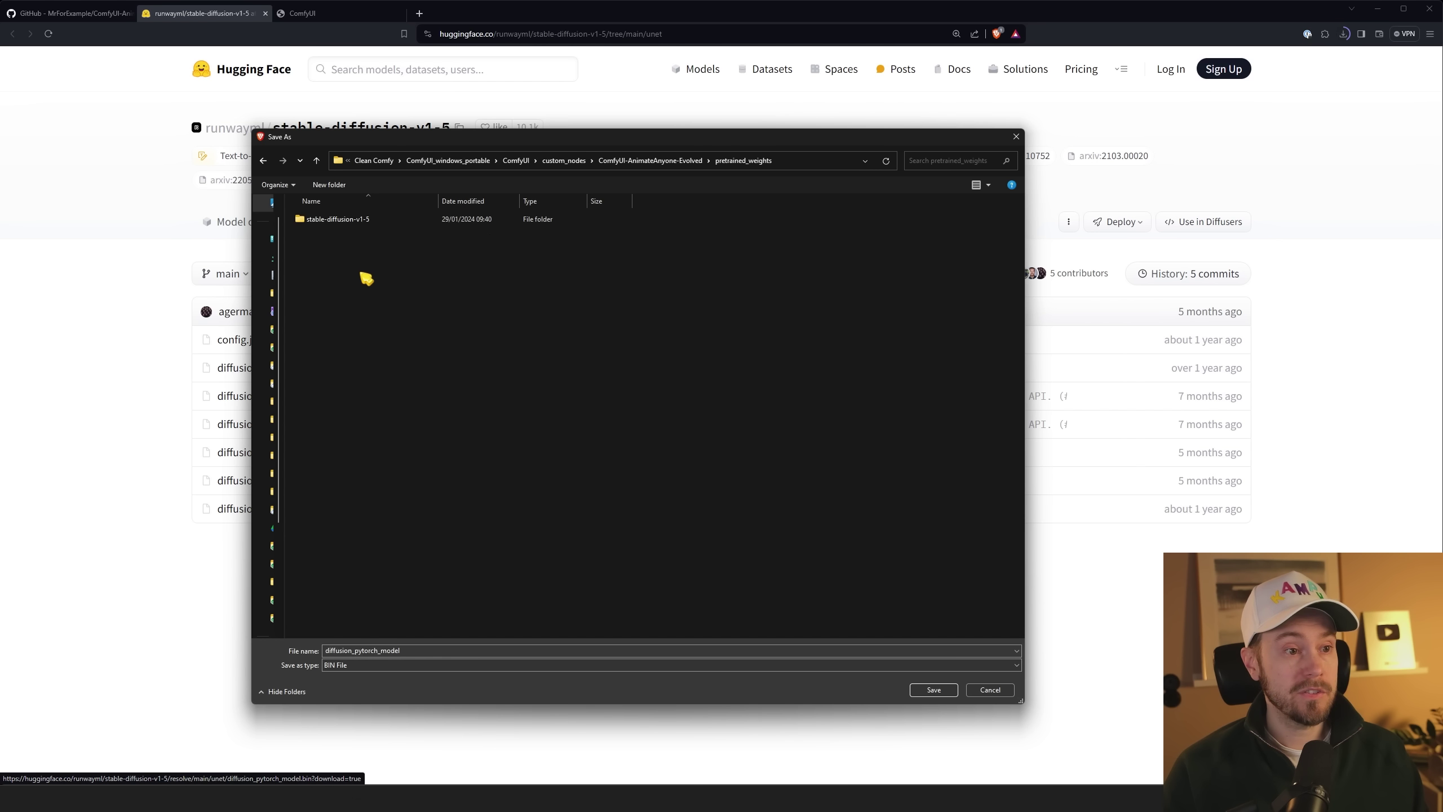
{"action": "double_click", "coordinate": [364, 221]}
{"action": "double_click", "coordinate": [342, 238]}
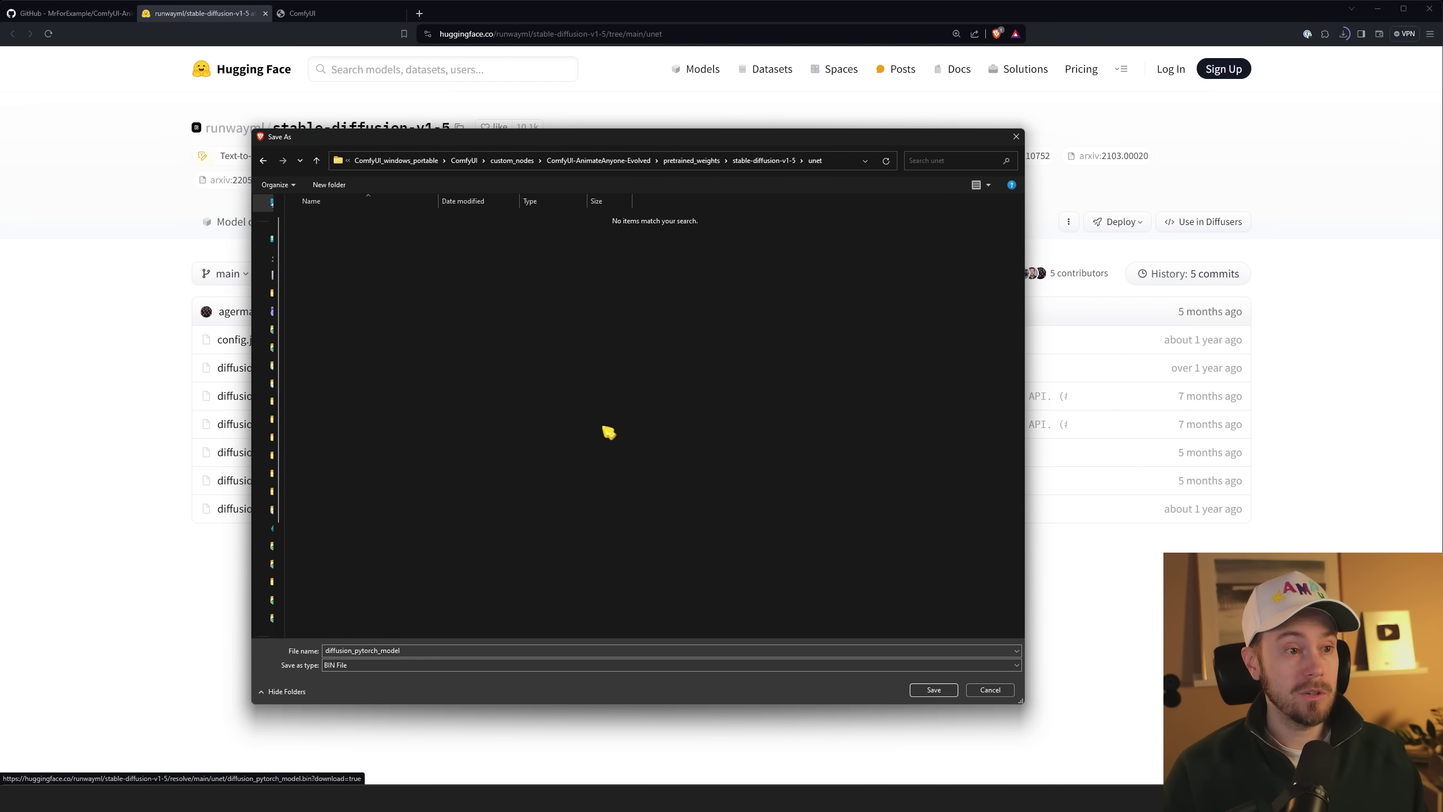
{"action": "left_click", "coordinate": [935, 689]}
- Check the unet entry in the README's pretrained_weights folder tree, and open the Moore-AnimateAnyone Pre-trained Models page
{"action": "key", "text": "ctrl+shift+Tab"}
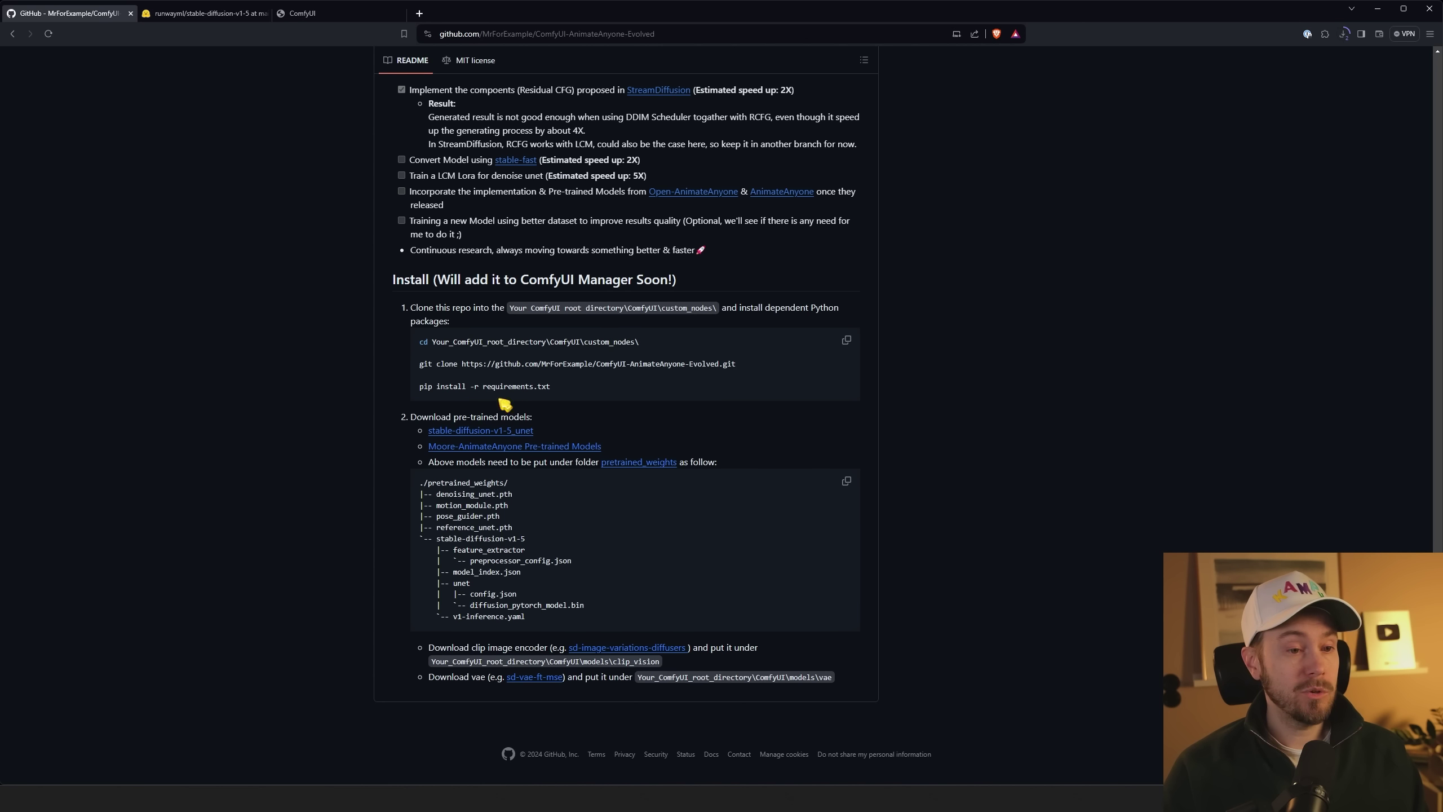
{"action": "scroll", "coordinate": [621, 557], "scroll_direction": "up", "scroll_amount": 3, "text": "ctrl"}
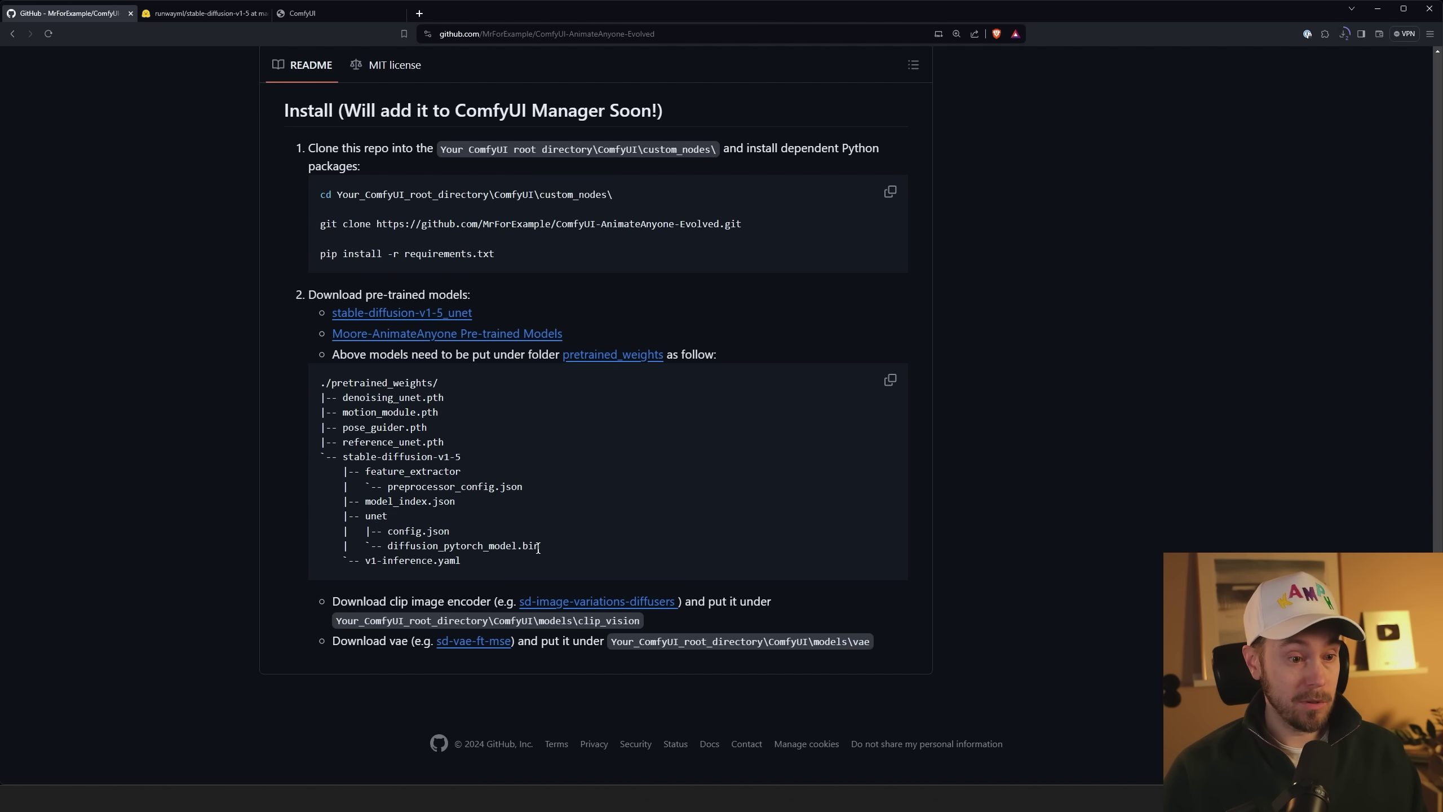
{"action": "left_click_drag", "start_coordinate": [388, 517], "coordinate": [343, 519]}
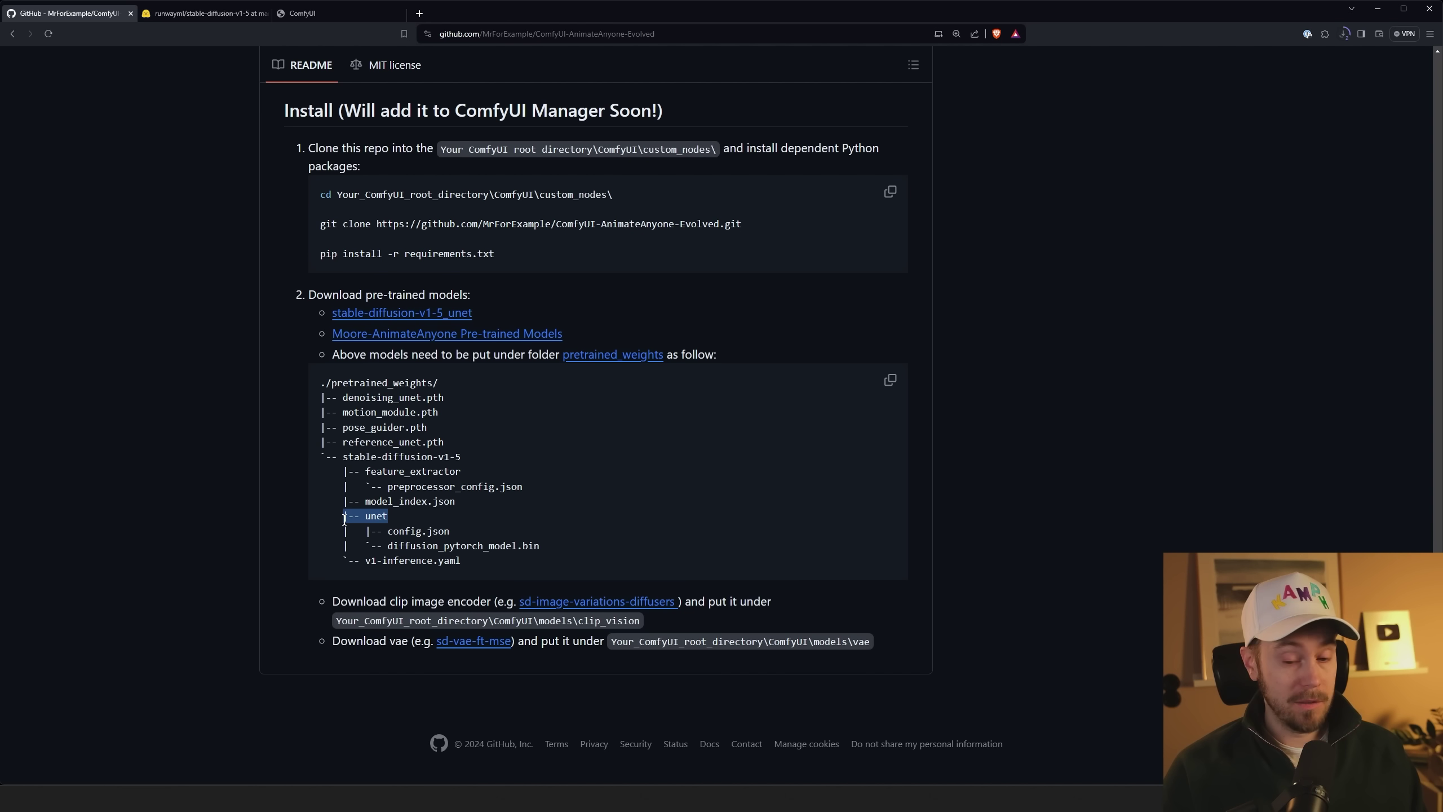
{"action": "left_click", "coordinate": [537, 368]}
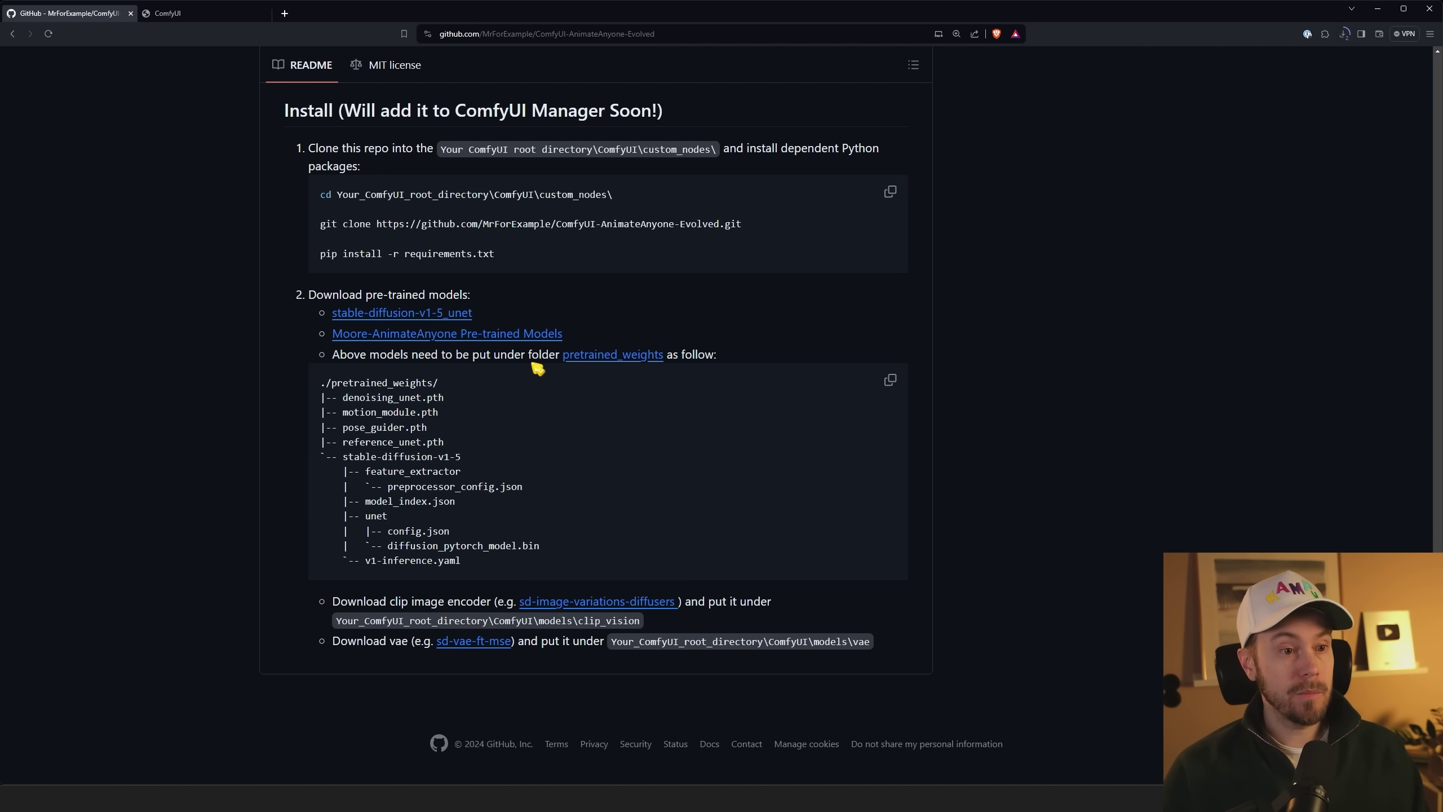
{"action": "left_click", "coordinate": [471, 335], "text": "ctrl"}
{"action": "left_click", "coordinate": [226, 17]}
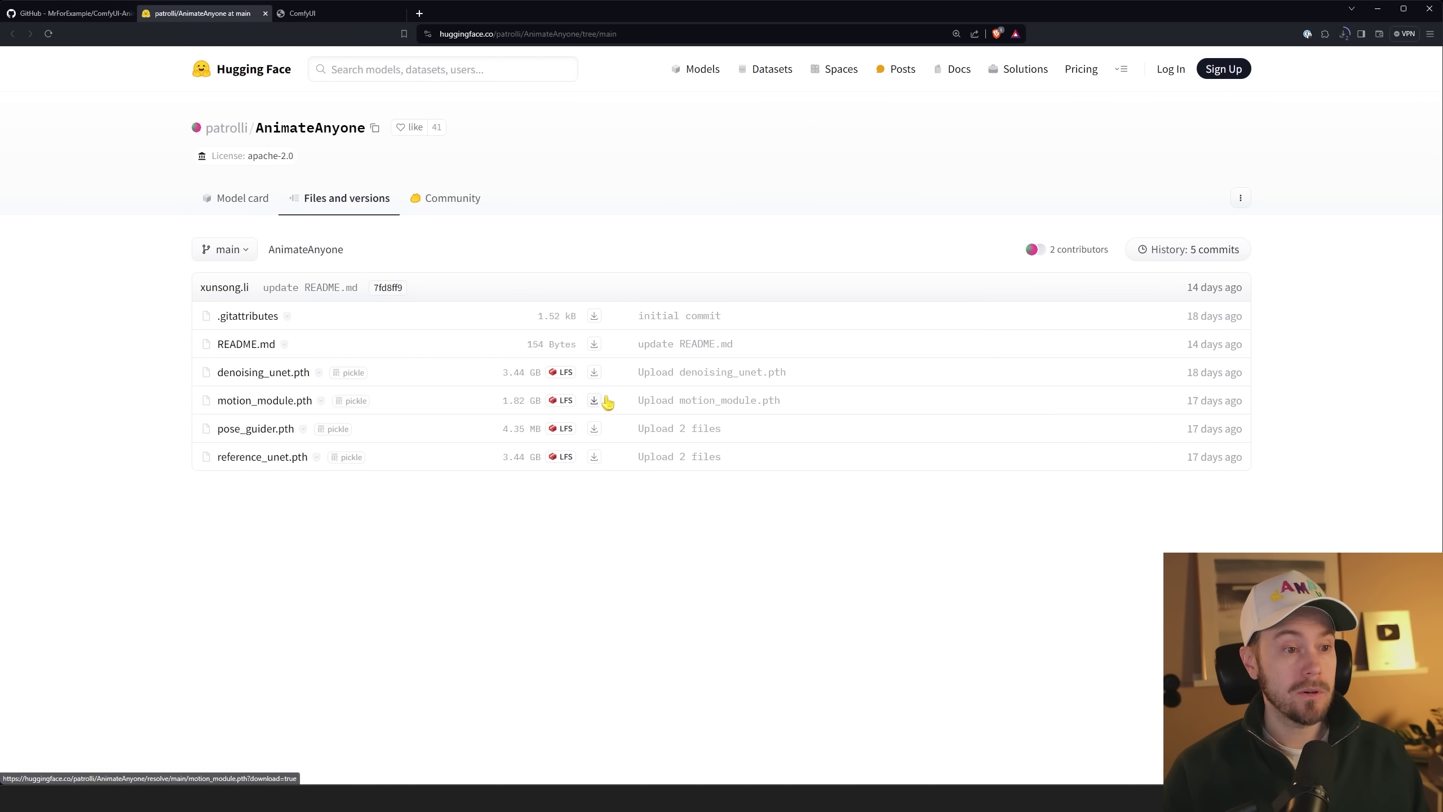
- Download denoising_unet.pth into the pretrained_weights folder of custom_nodes\ComfyUI-AnimateAnyone-Evolved
{"action": "left_click", "coordinate": [594, 373]}
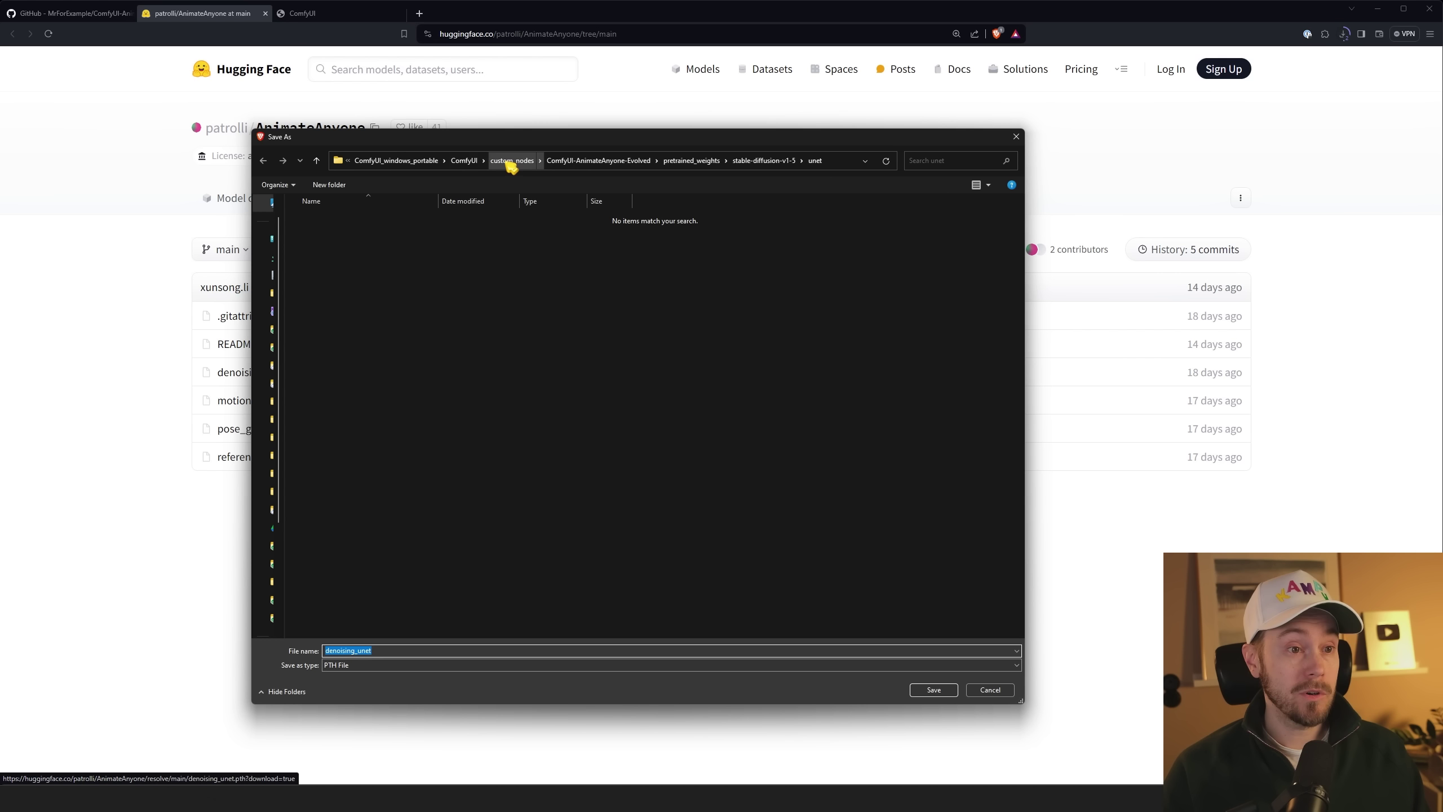
{"action": "left_click", "coordinate": [466, 162]}
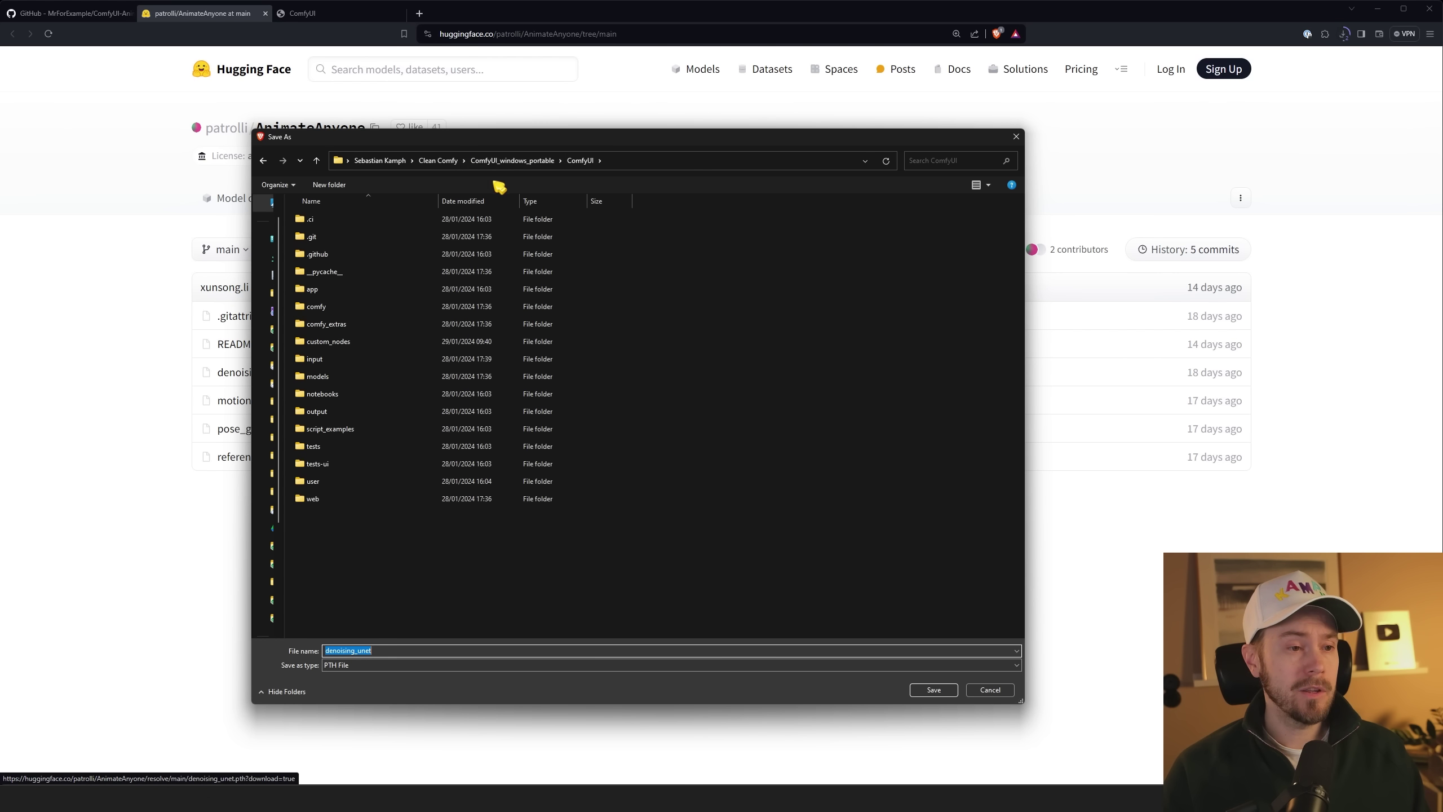
{"action": "double_click", "coordinate": [333, 341]}
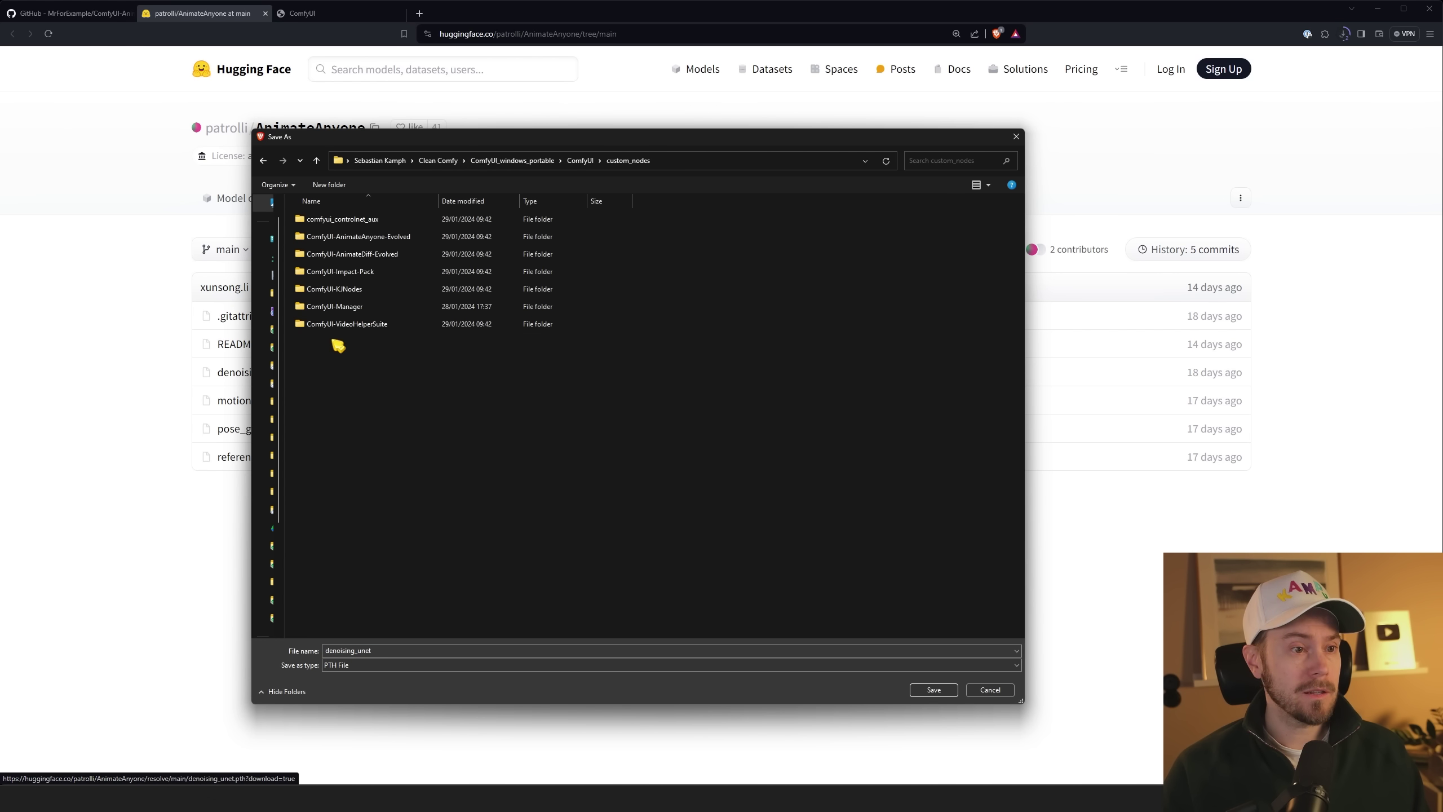
{"action": "double_click", "coordinate": [380, 240]}
{"action": "double_click", "coordinate": [352, 276]}
{"action": "left_click", "coordinate": [922, 690]}
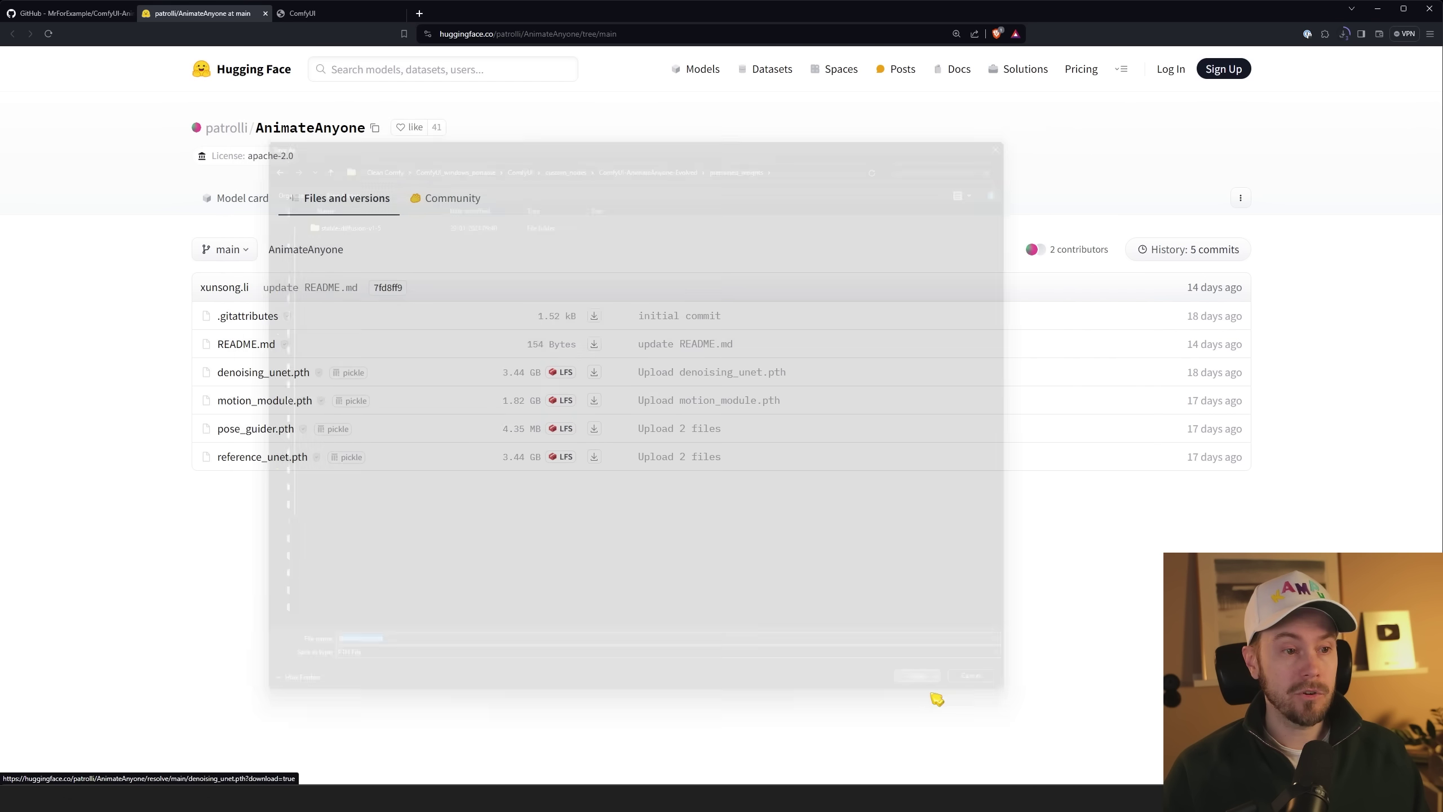
- Download motion_module.pth, pose_guider.pth and reference_unet.pth into the same pretrained_weights folder
{"action": "left_click", "coordinate": [594, 401]}
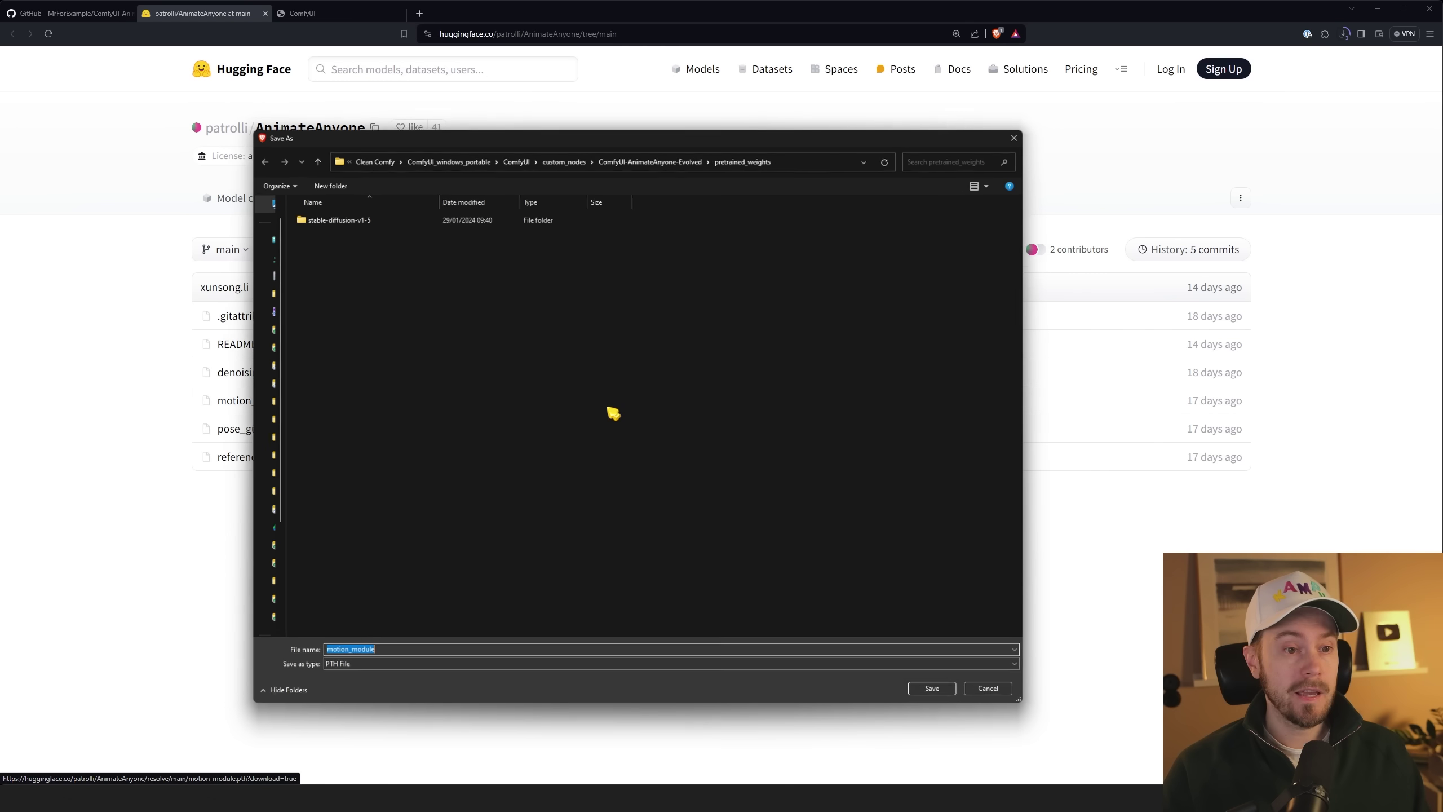
{"action": "left_click", "coordinate": [925, 688]}
{"action": "left_click", "coordinate": [594, 429]}
{"action": "left_click", "coordinate": [927, 688]}
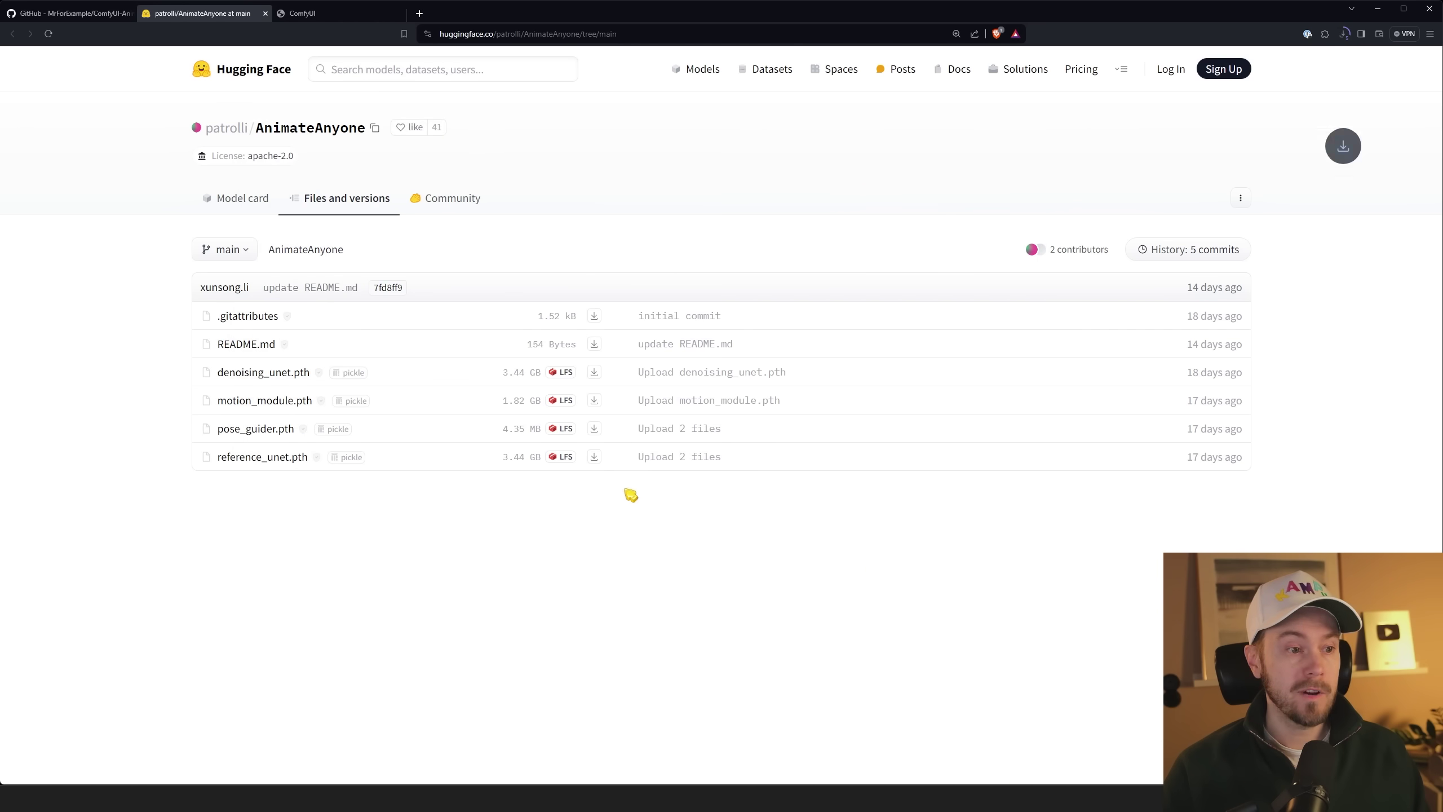
{"action": "left_click", "coordinate": [595, 457]}
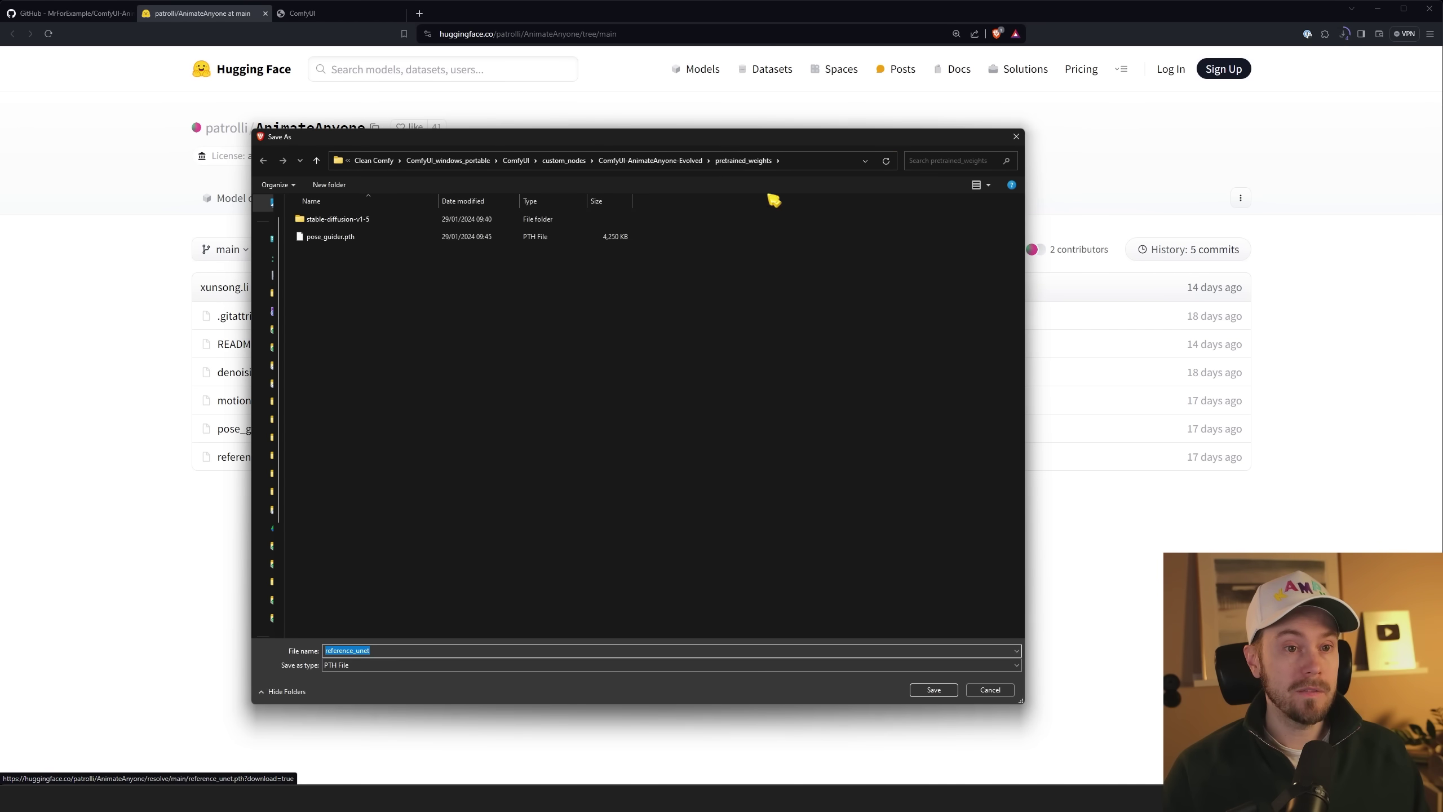
{"action": "left_click", "coordinate": [935, 692]}
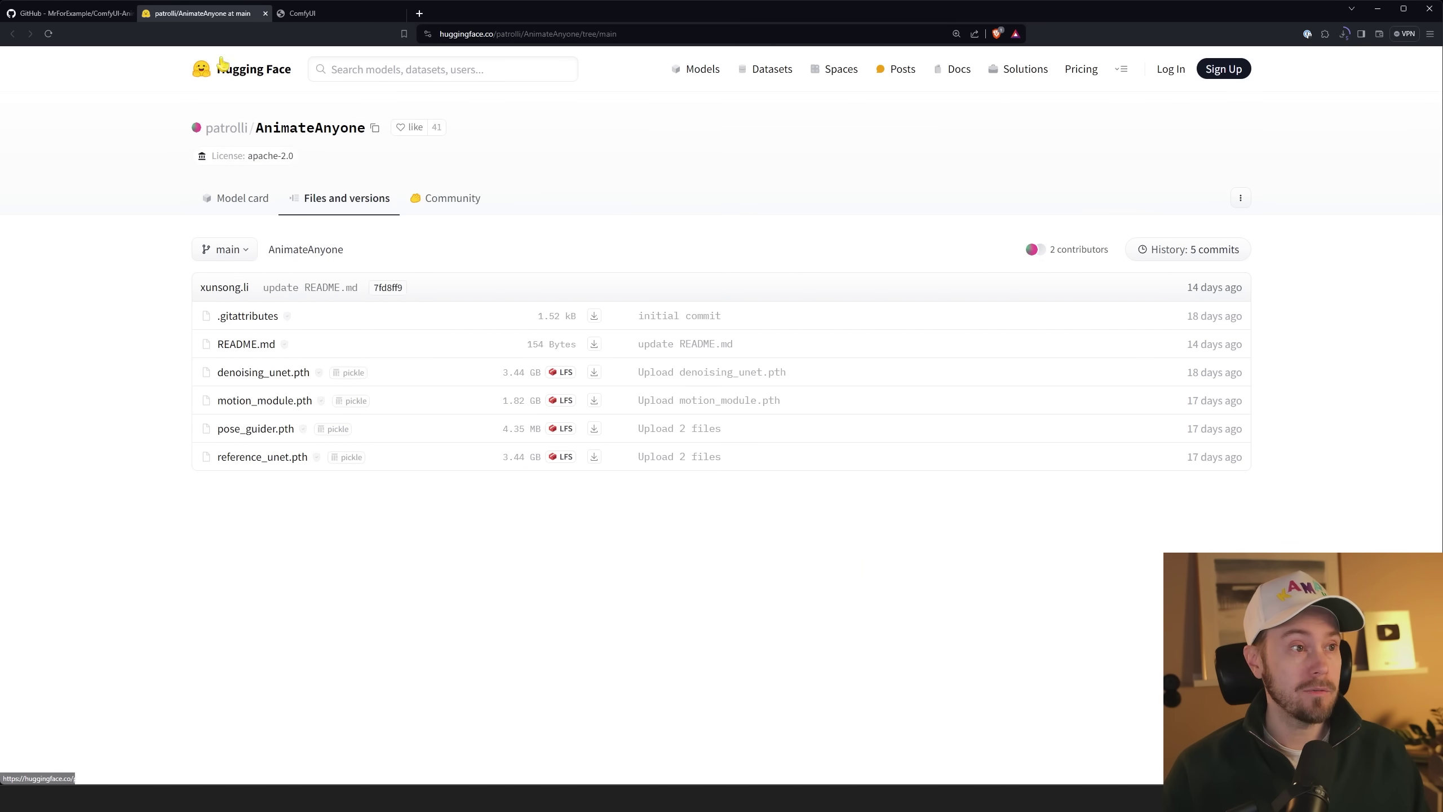
- Open the sd-image-variations-diffusers clip image encoder page from the README and close the AnimateAnyone model page
{"action": "key", "text": "ctrl+shift+Tab"}
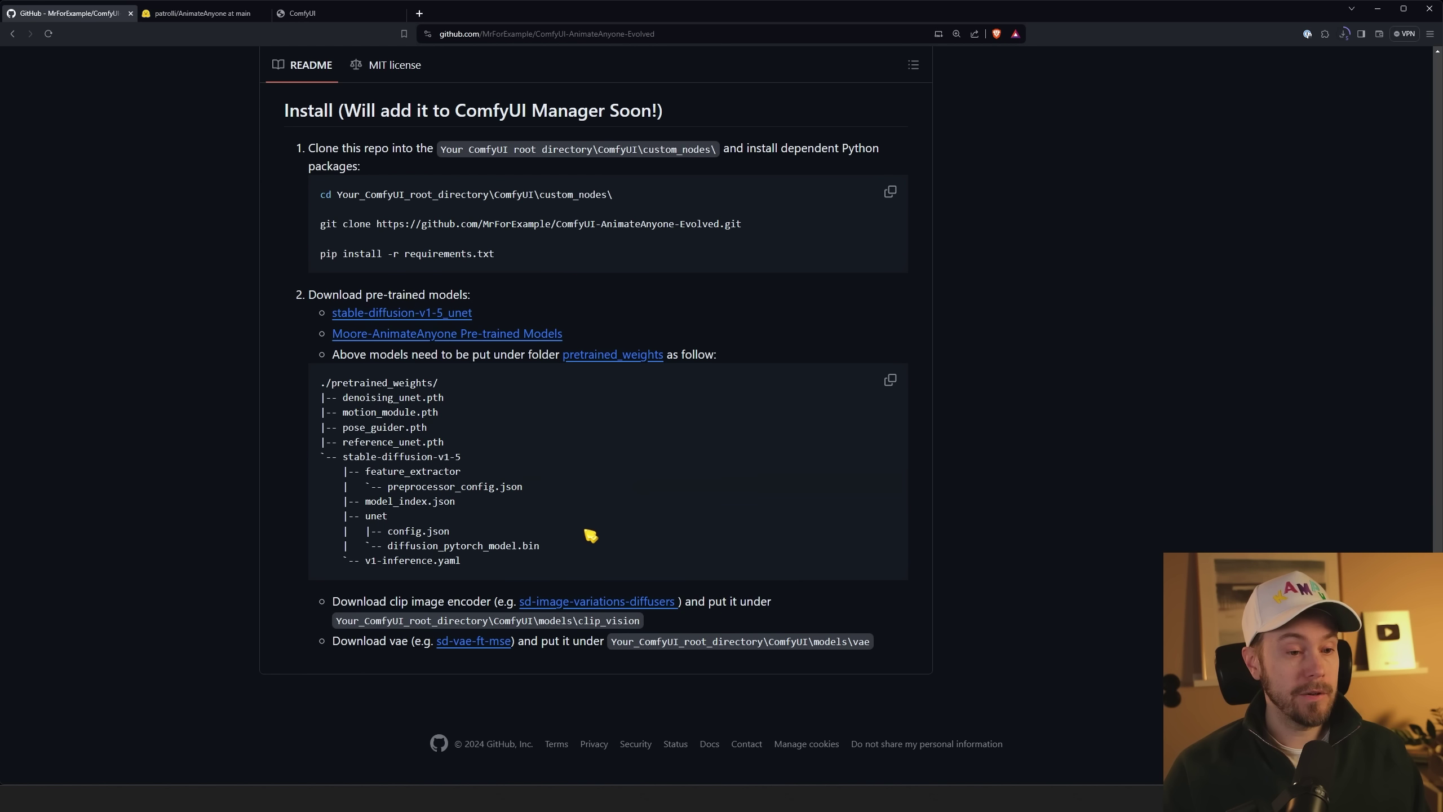
{"action": "middle_click", "coordinate": [599, 601]}
{"action": "left_click", "coordinate": [266, 13]}
{"action": "left_click", "coordinate": [227, 13]}
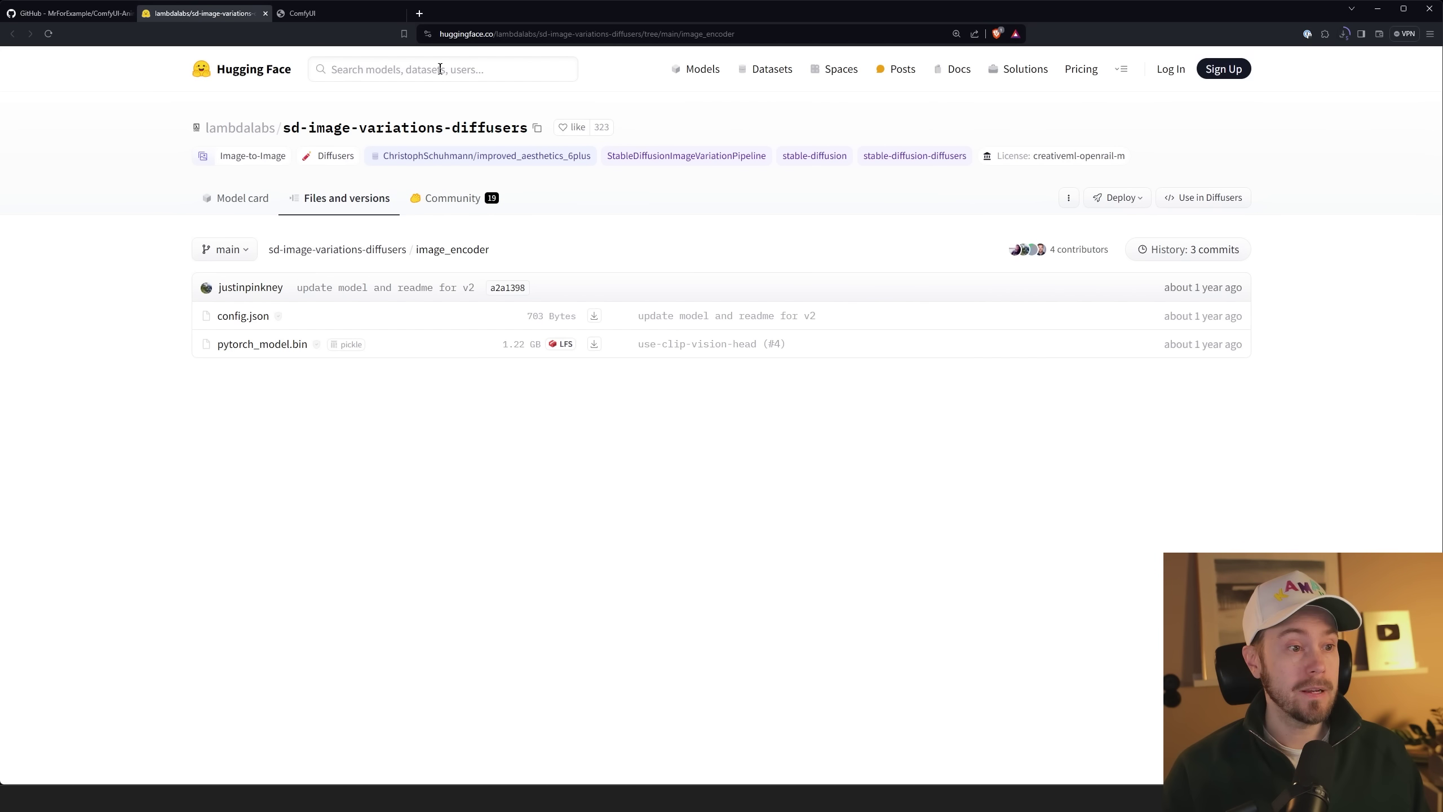
- Download the image encoder's pytorch_model.bin into ComfyUI\models\clip_vision under the name sd-image-variations-diffusers, and close its page
{"action": "left_click", "coordinate": [594, 344]}
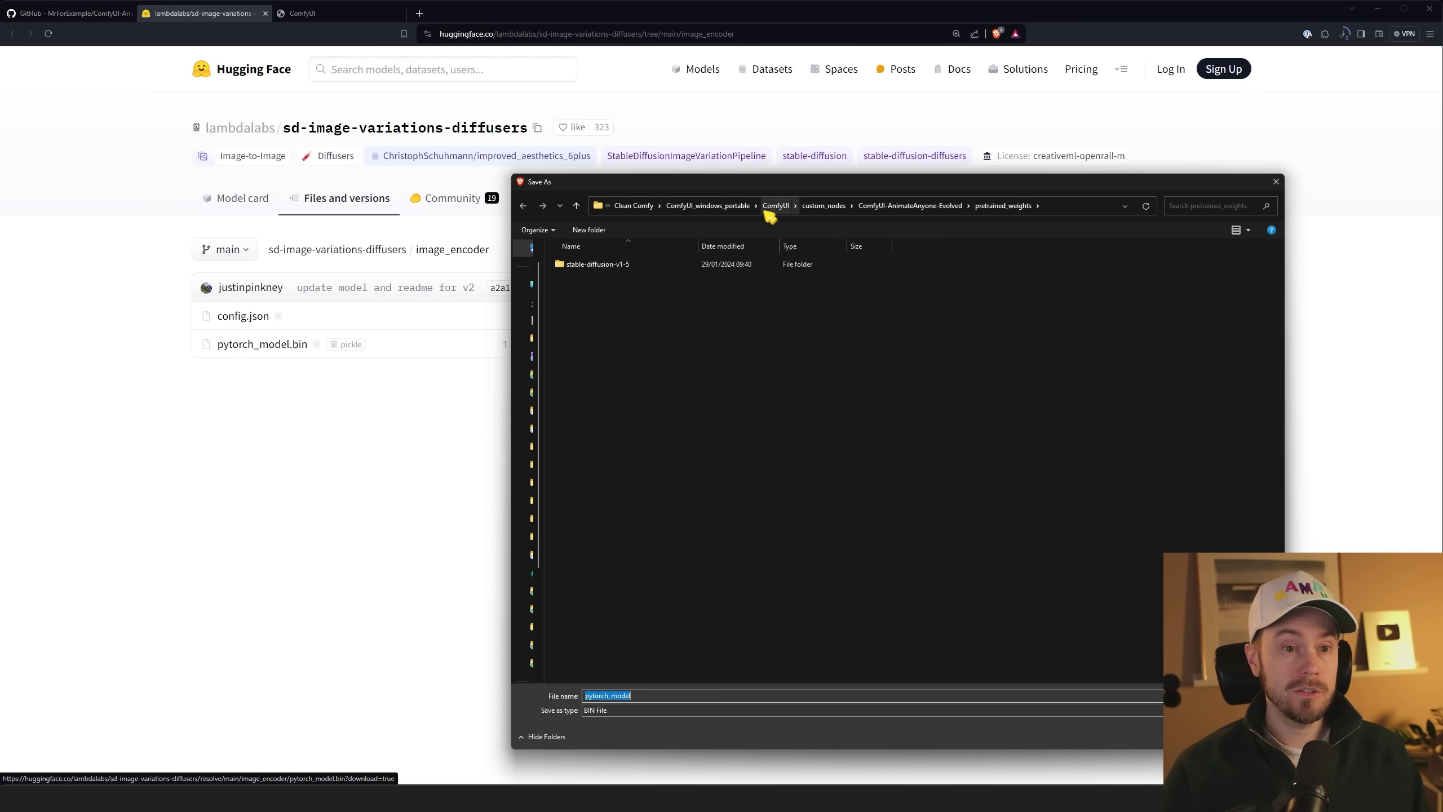
{"action": "left_click", "coordinate": [781, 214]}
{"action": "double_click", "coordinate": [608, 423]}
{"action": "double_click", "coordinate": [600, 334]}
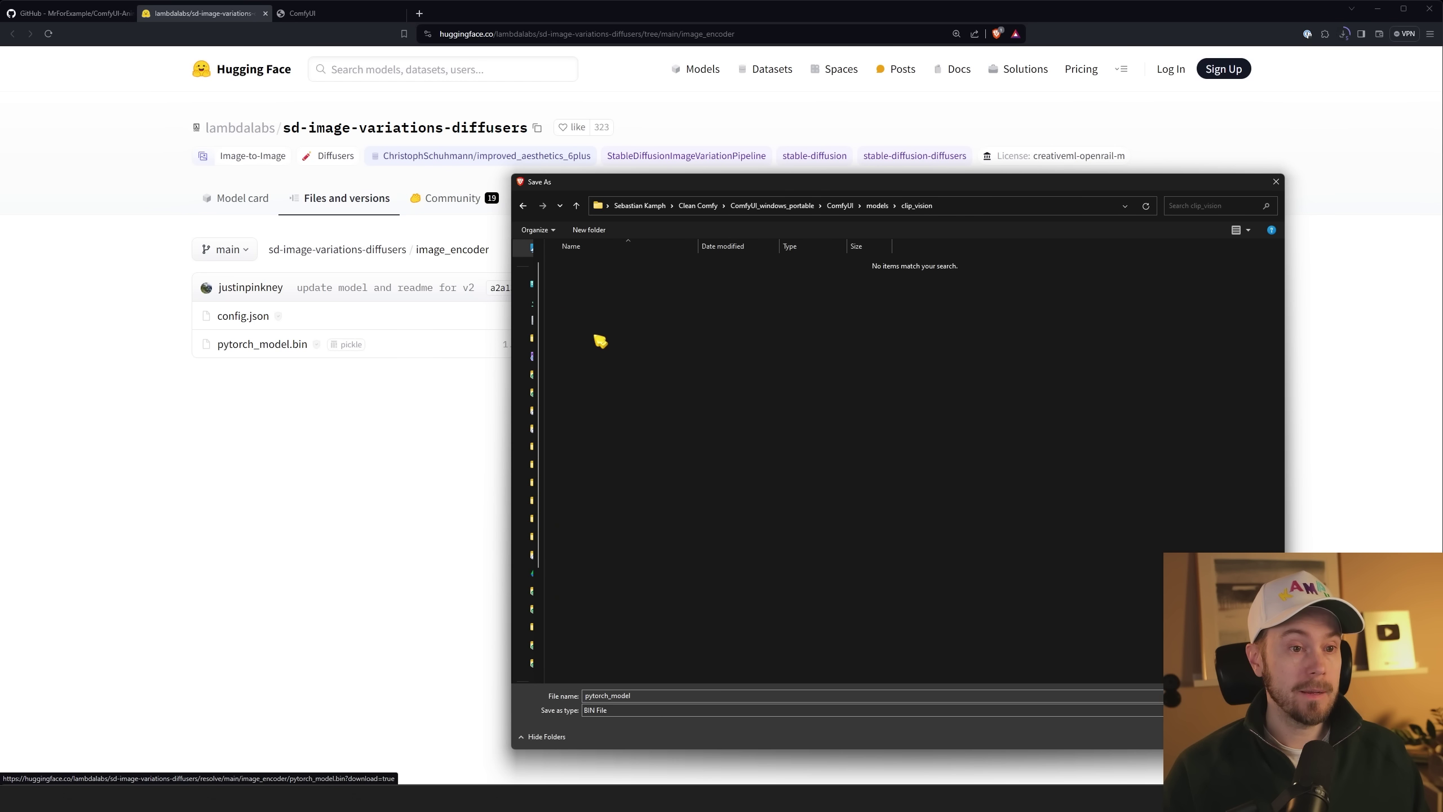
{"action": "double_click", "coordinate": [653, 696]}
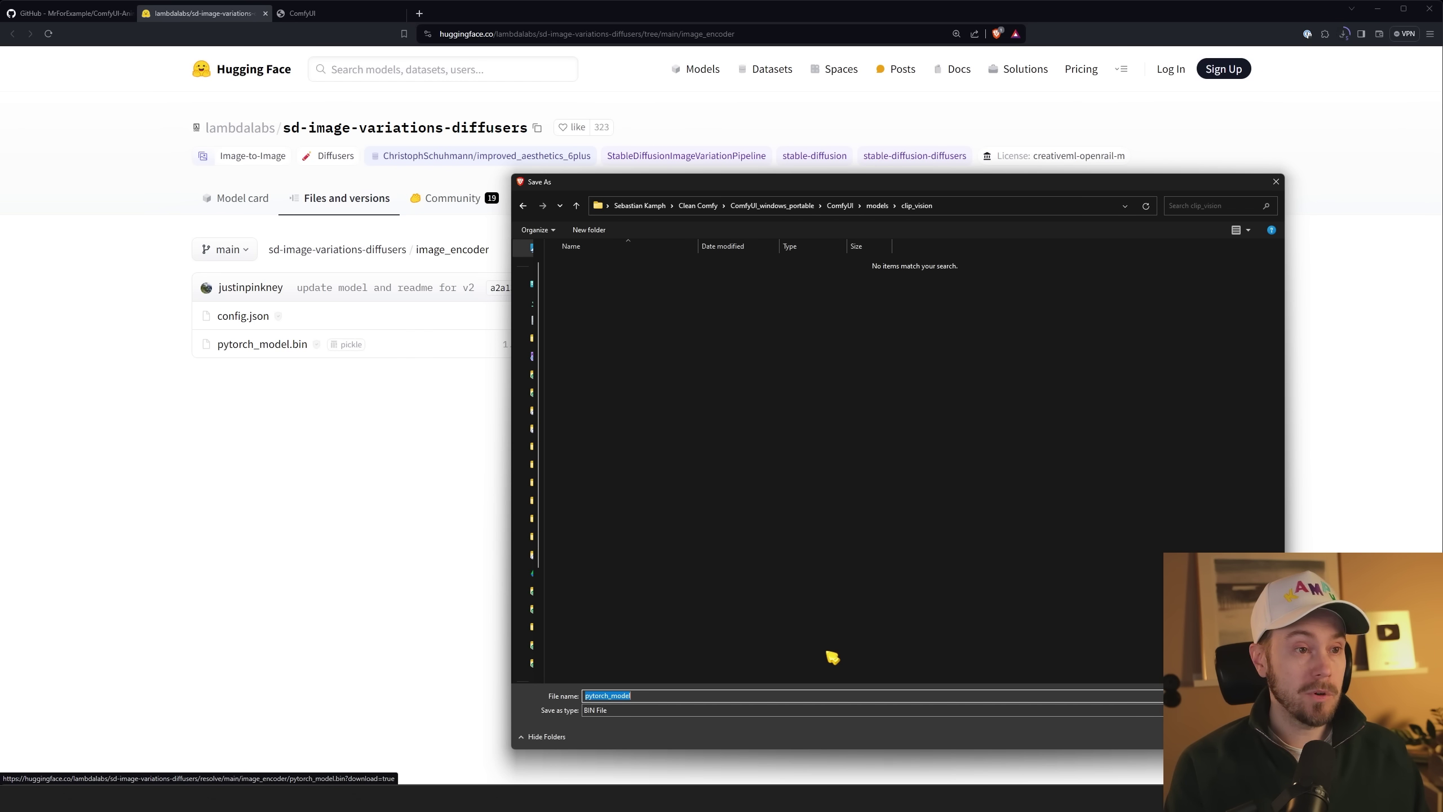
{"action": "type", "text": "sd-image-variations-diffusers"}
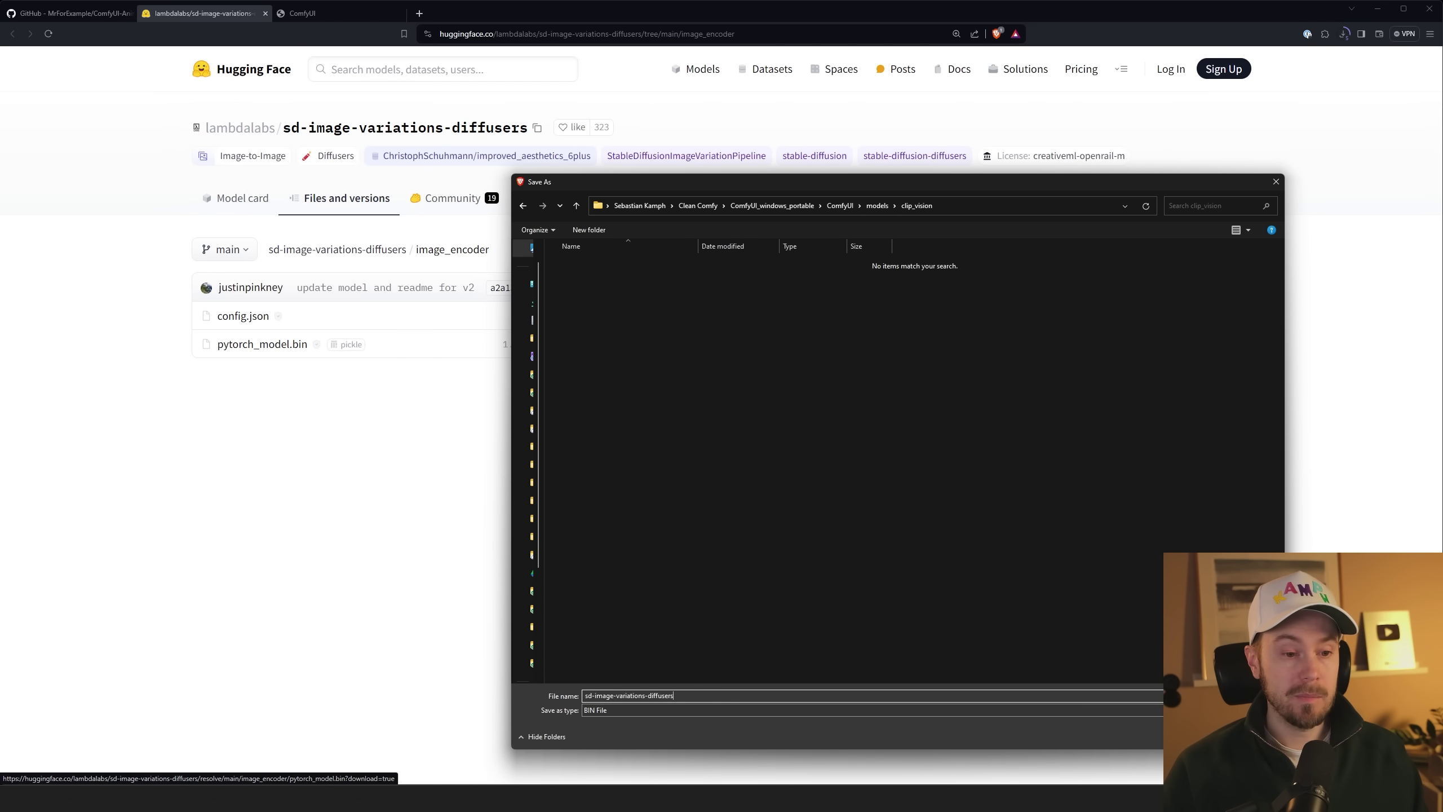
{"action": "key", "text": "Return"}
{"action": "key", "text": "ctrl+w"}
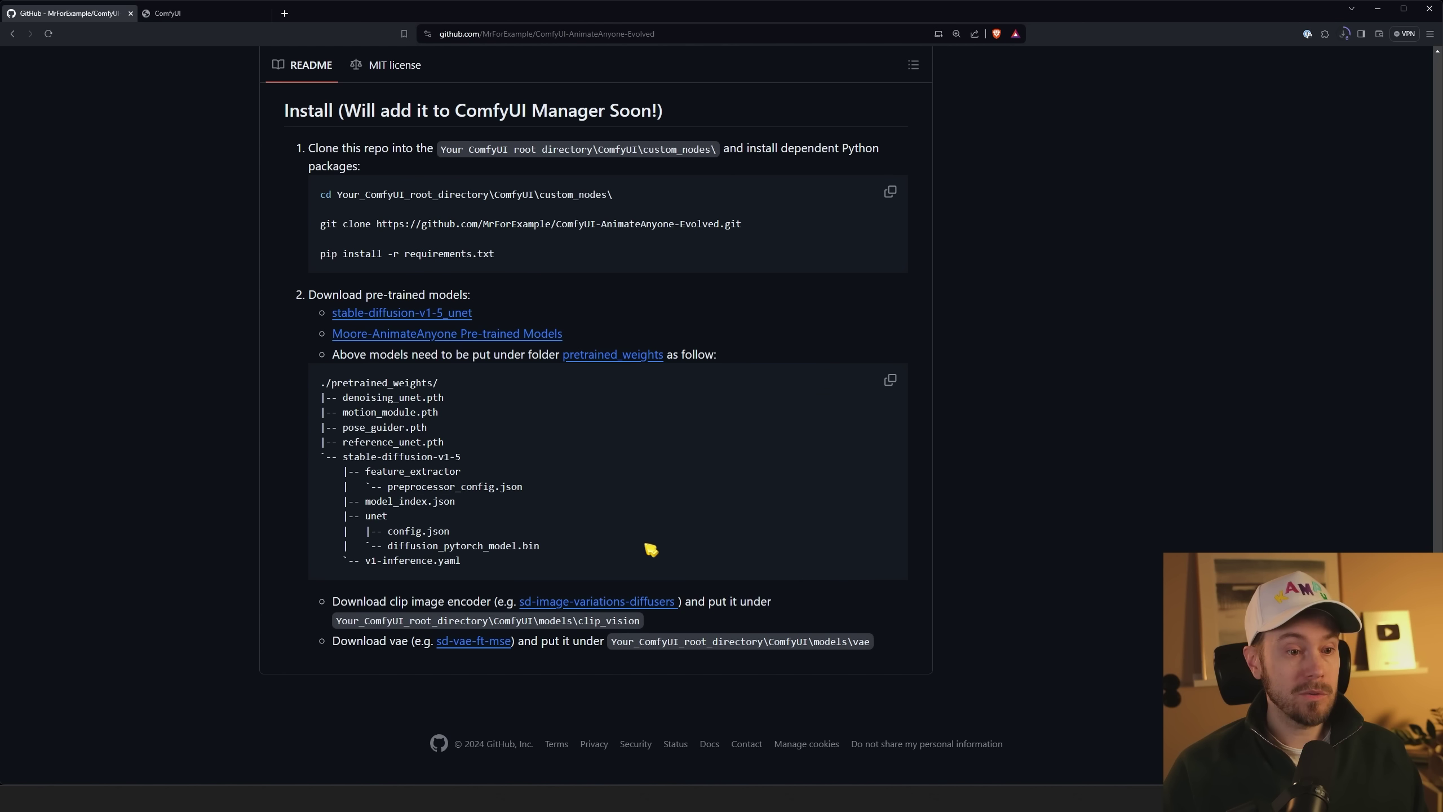
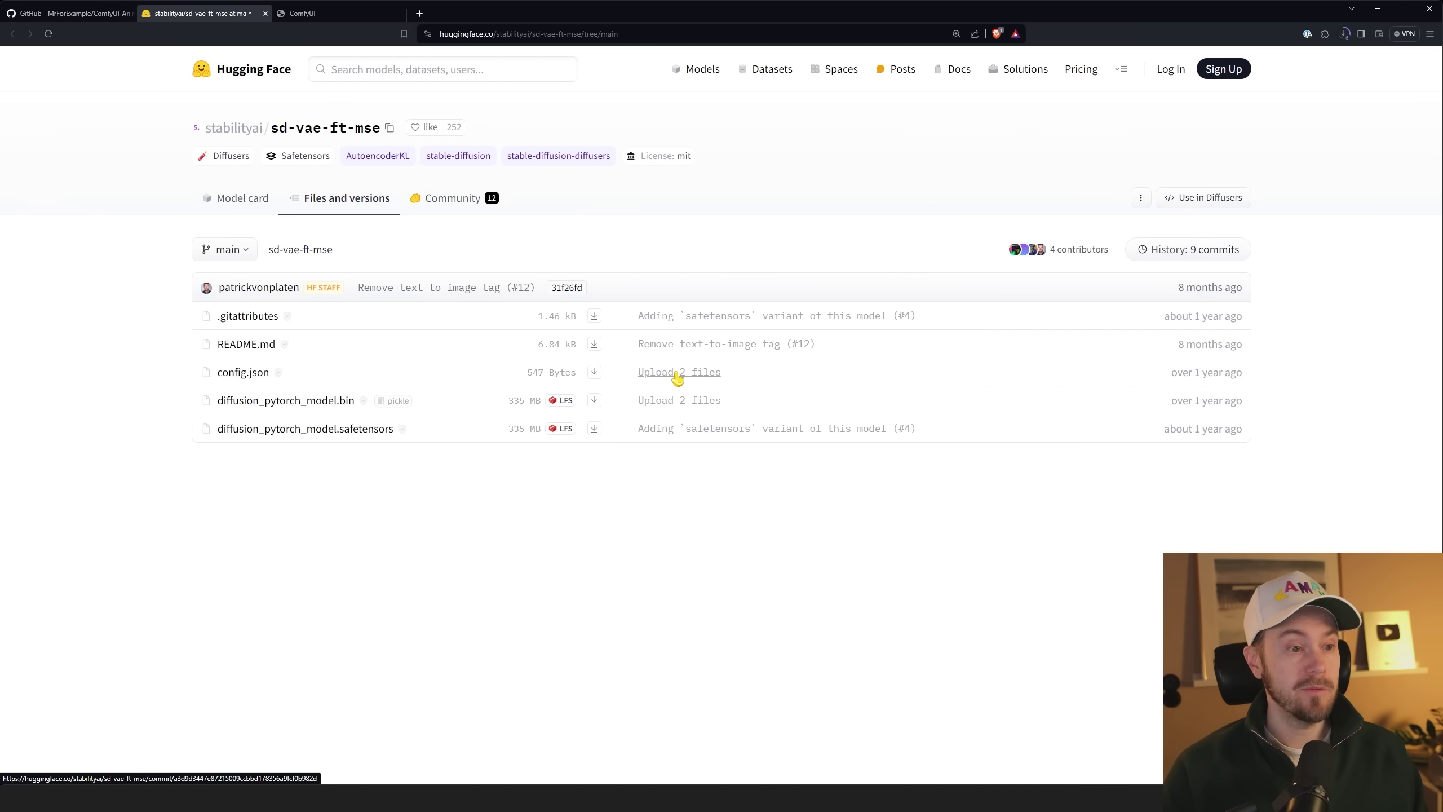
- Download diffusion_pytorch_model.safetensors from the sd-vae-ft-mse page into the ComfyUI\models\vae folder
{"action": "left_click", "coordinate": [595, 428]}
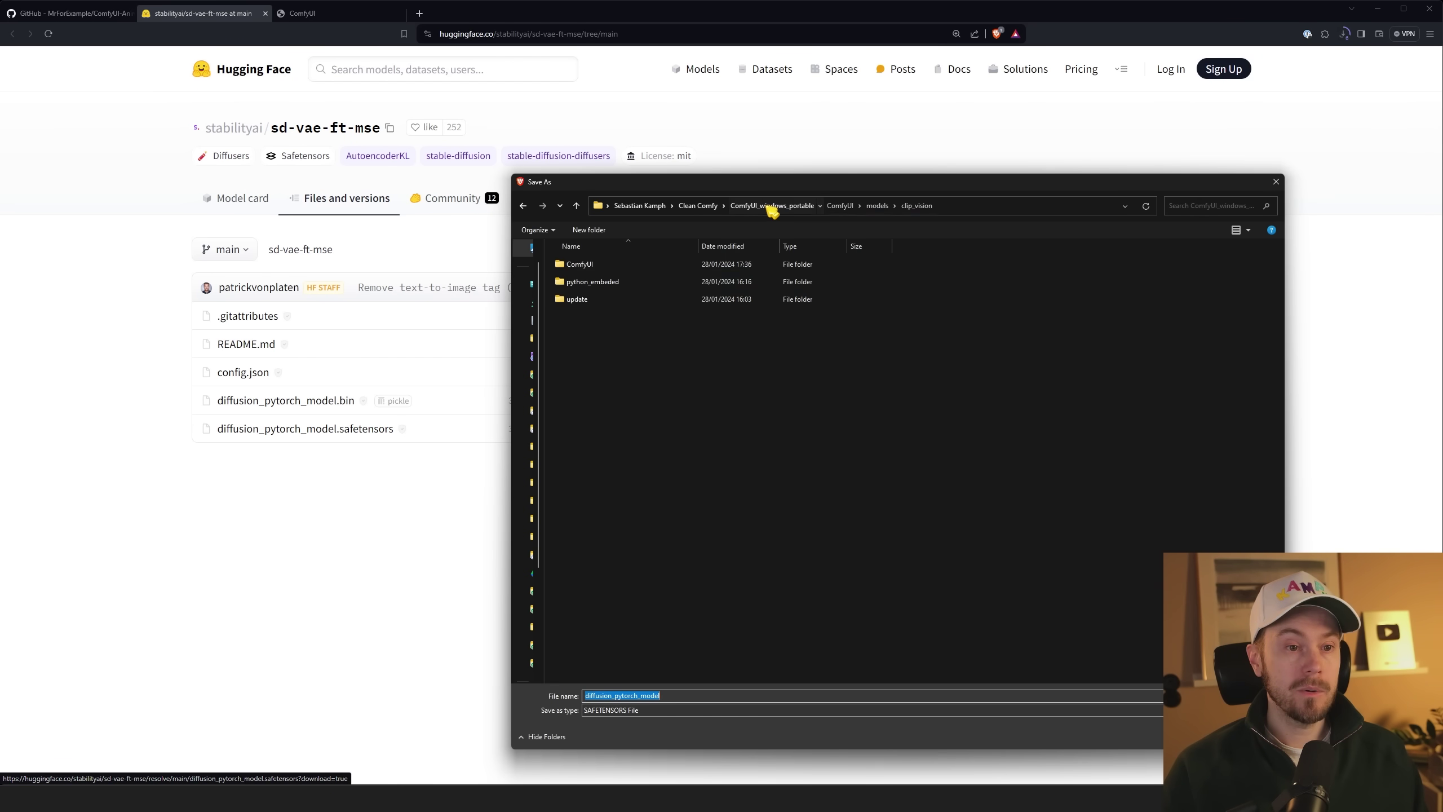
{"action": "left_click", "coordinate": [585, 265]}
{"action": "double_click", "coordinate": [585, 265]}
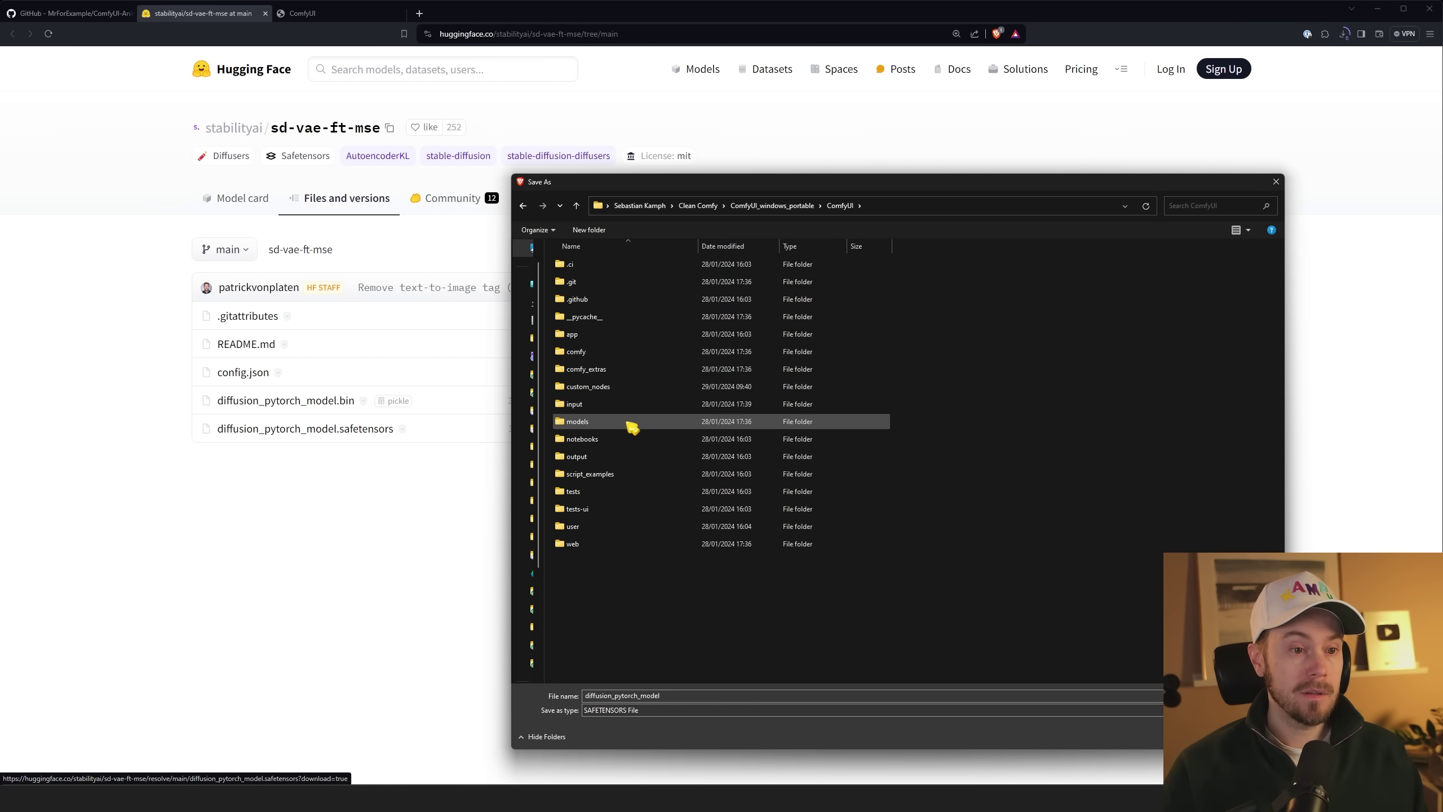
{"action": "double_click", "coordinate": [595, 427]}
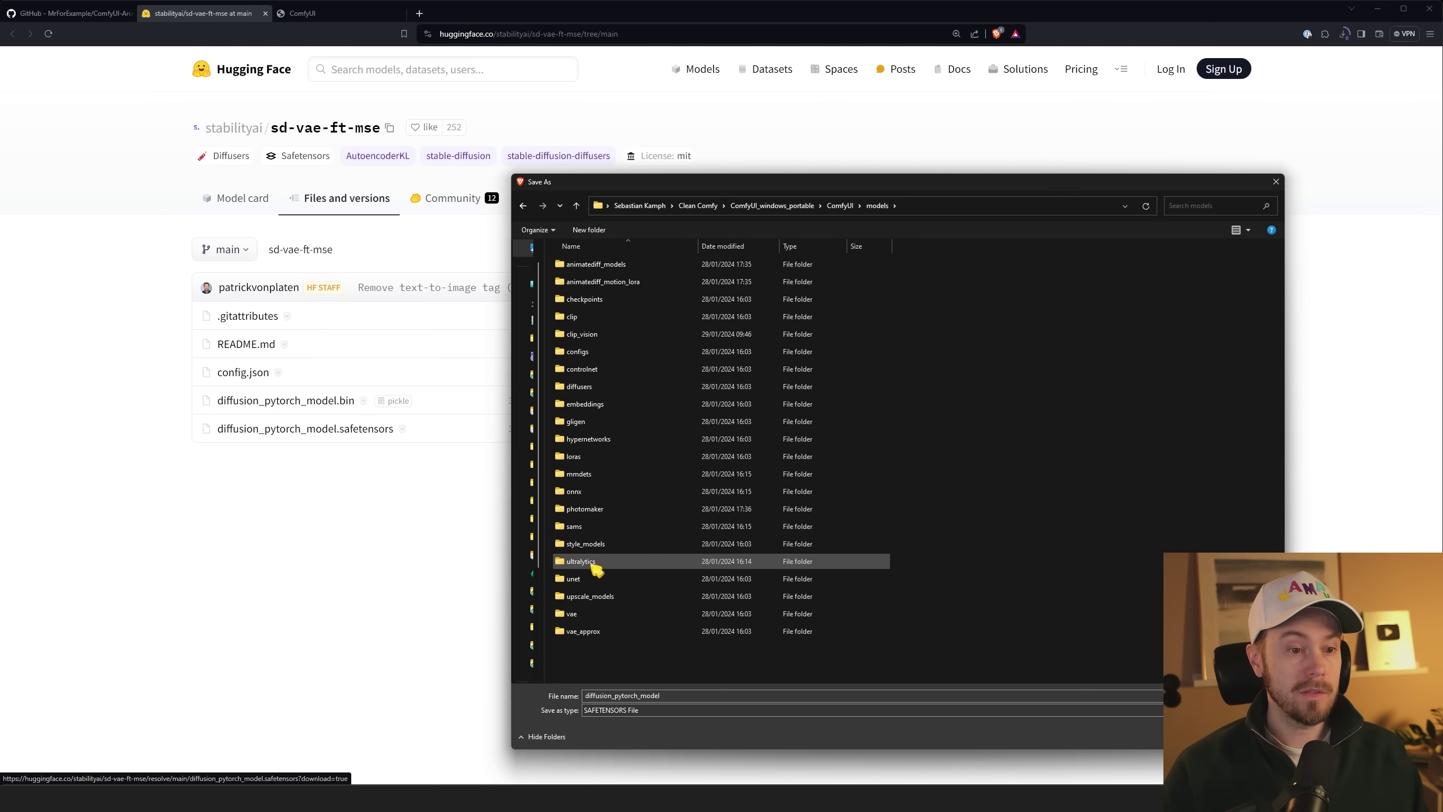
{"action": "double_click", "coordinate": [595, 613]}
{"action": "left_click", "coordinate": [710, 699]}
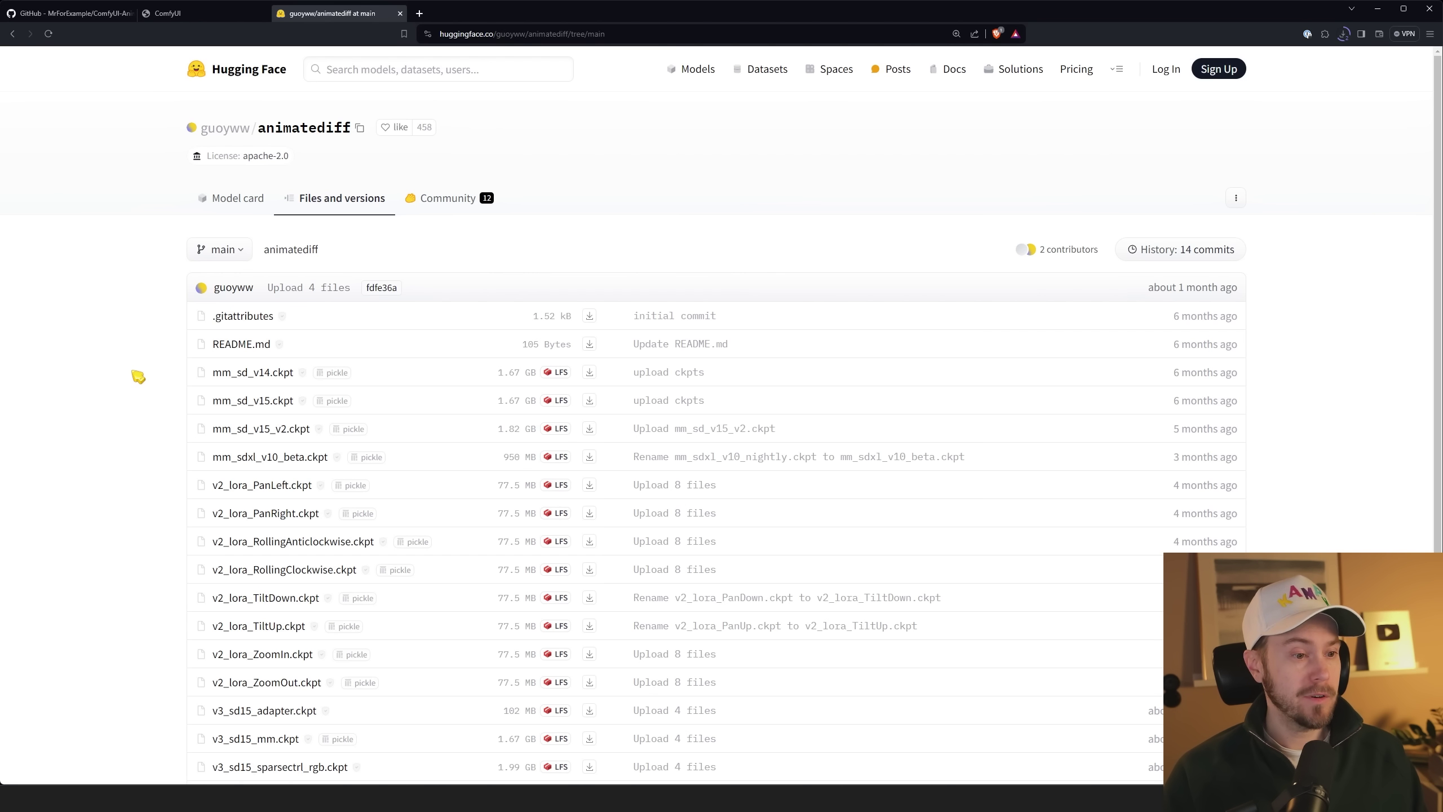
- Download v3_sd15_mm.ckpt from the guoyww/animatediff page into the models folder of custom_nodes\ComfyUI-AnimateDiff-Evolved
{"action": "scroll", "coordinate": [138, 377], "scroll_direction": "down", "scroll_amount": 2}
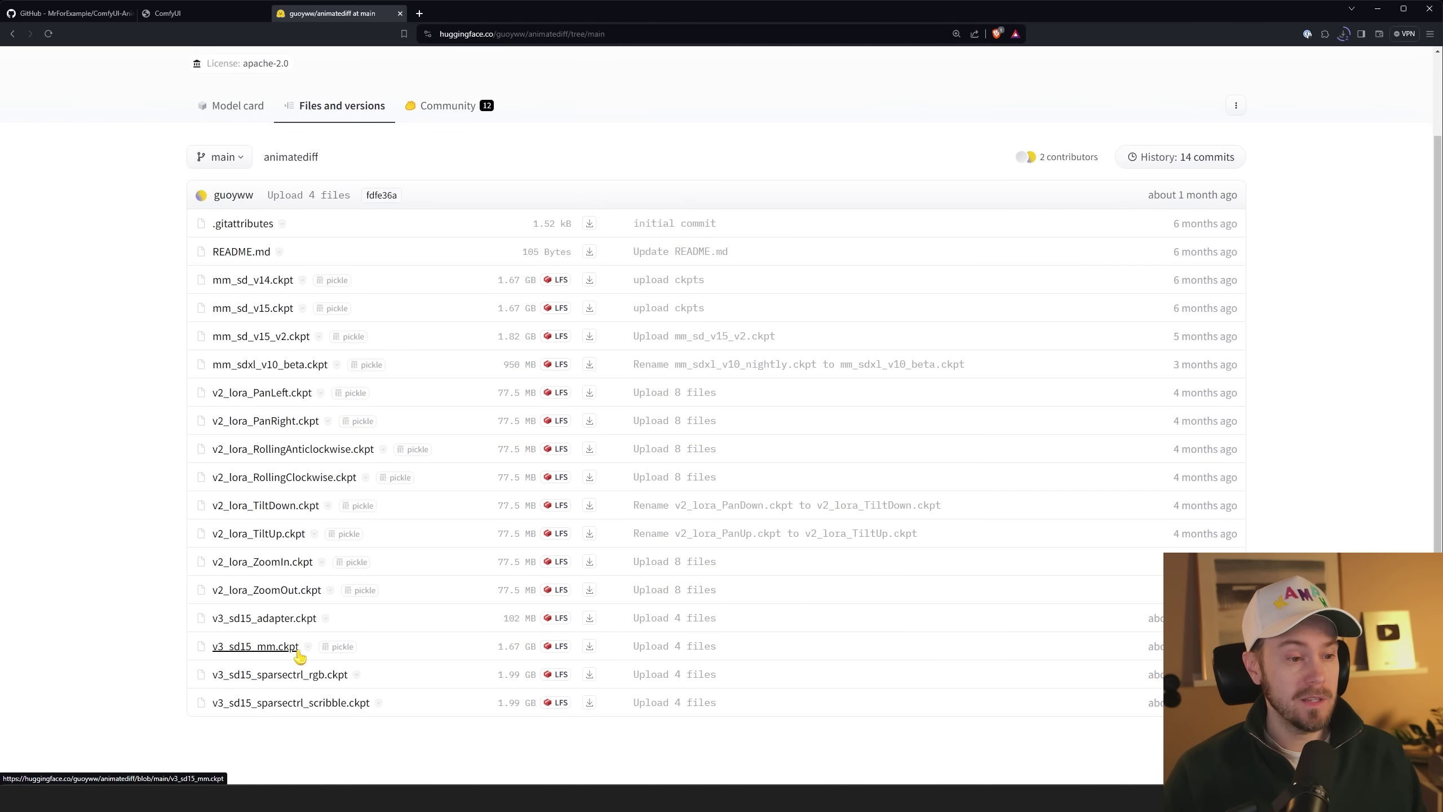
{"action": "left_click", "coordinate": [589, 646]}
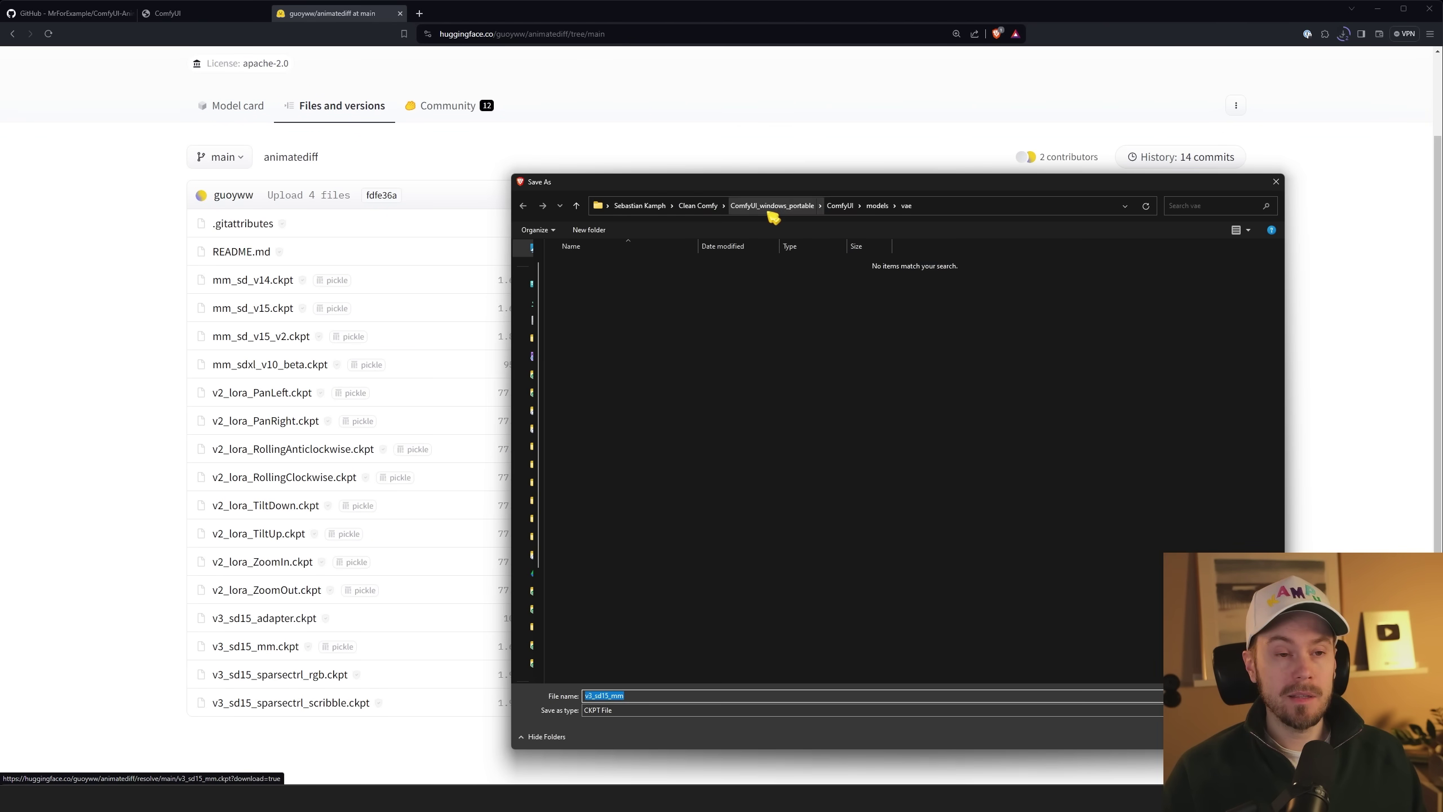
{"action": "left_click", "coordinate": [839, 205]}
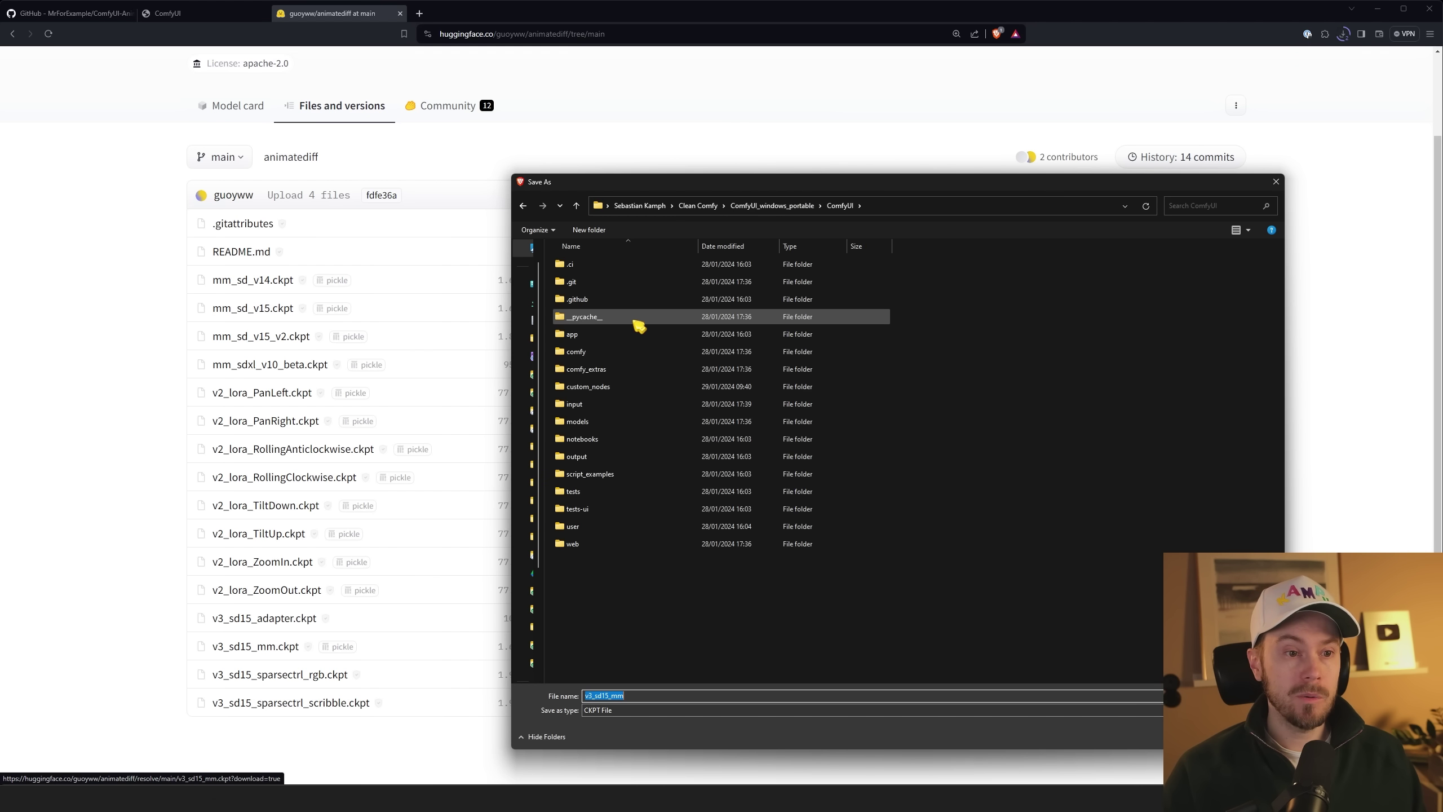
{"action": "double_click", "coordinate": [611, 389]}
{"action": "double_click", "coordinate": [653, 308]}
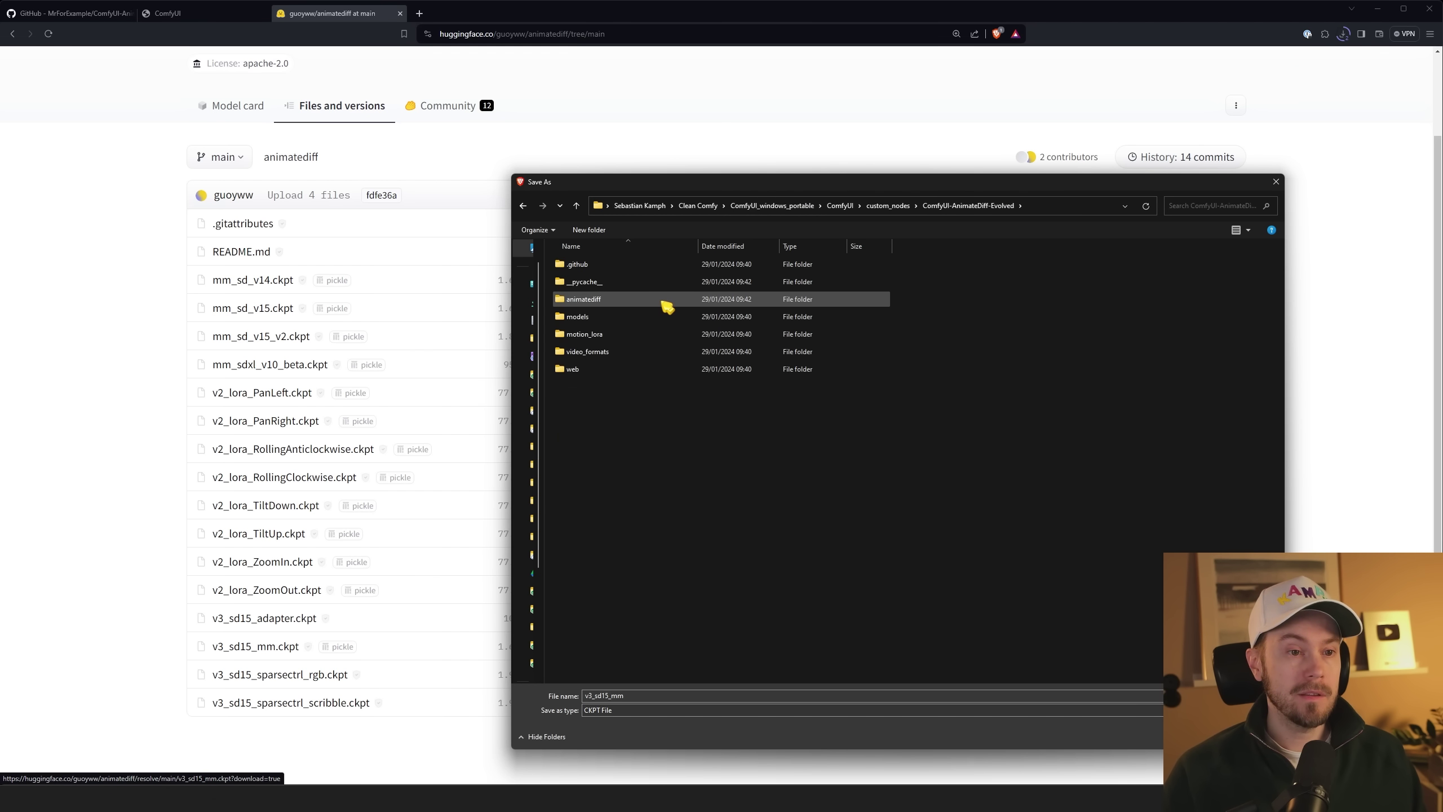
{"action": "double_click", "coordinate": [641, 322]}
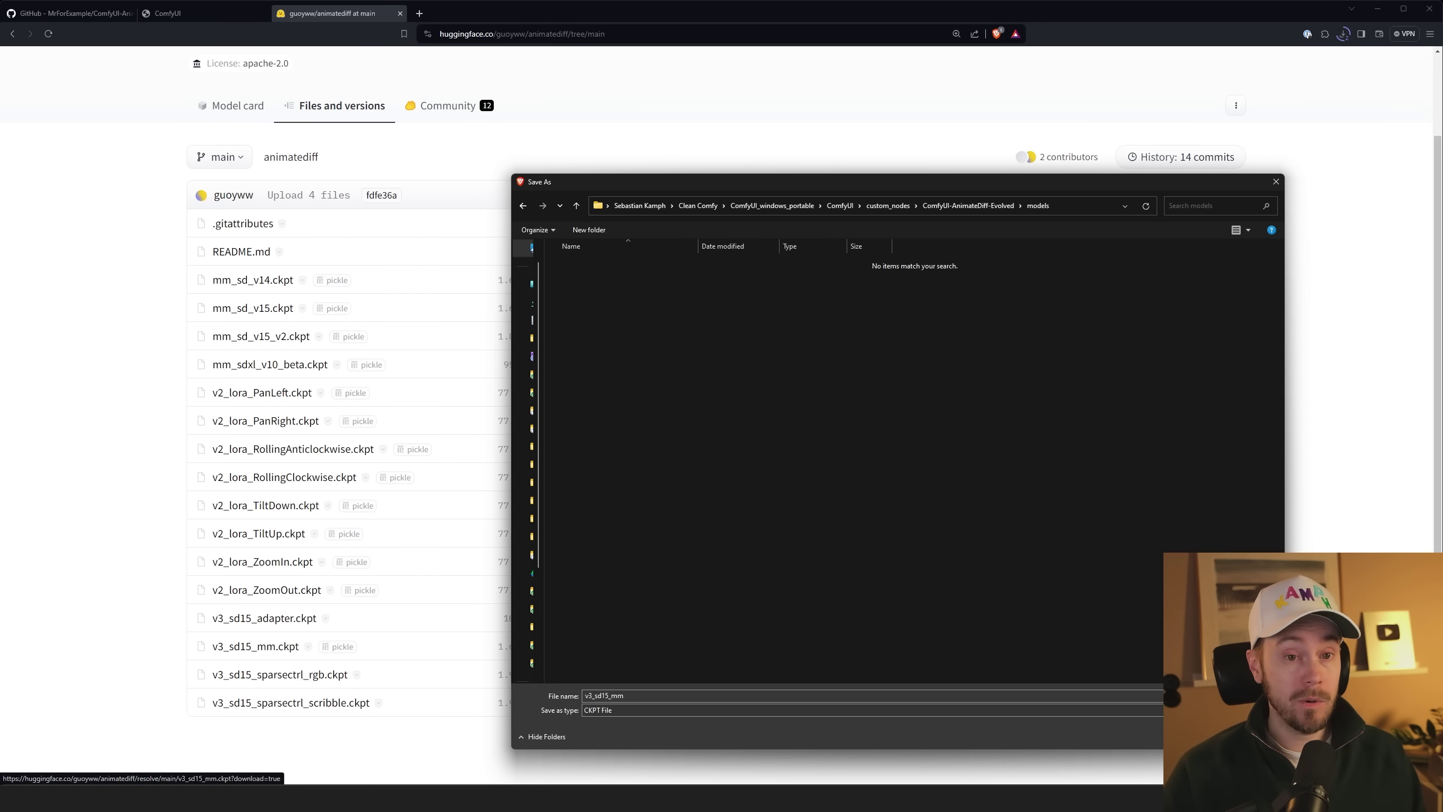
{"action": "key", "text": "Return"}
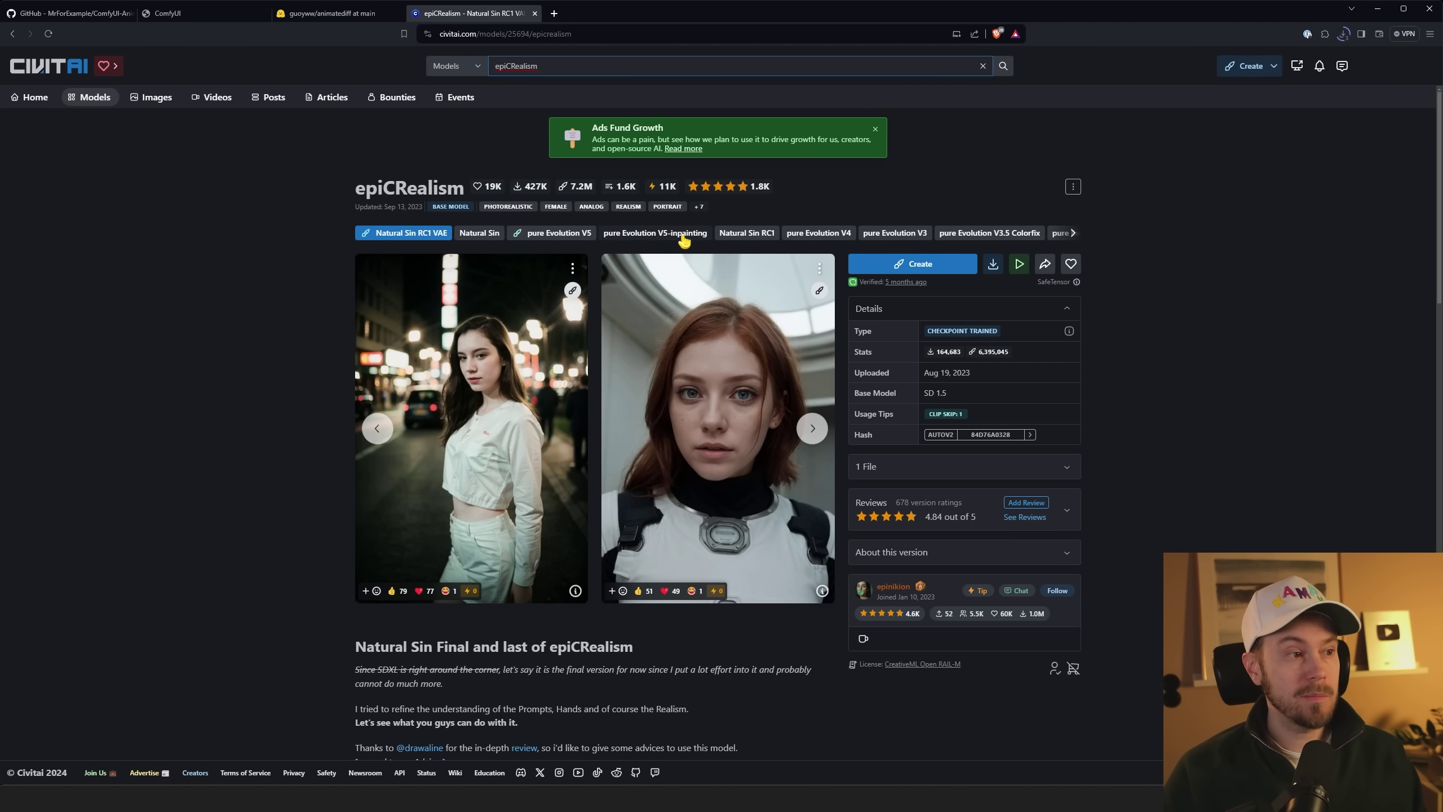
- Download the pure Evolution V5-inpainting version of epiCRealism into the ComfyUI\models\checkpoints folder
{"action": "left_click", "coordinate": [648, 233]}
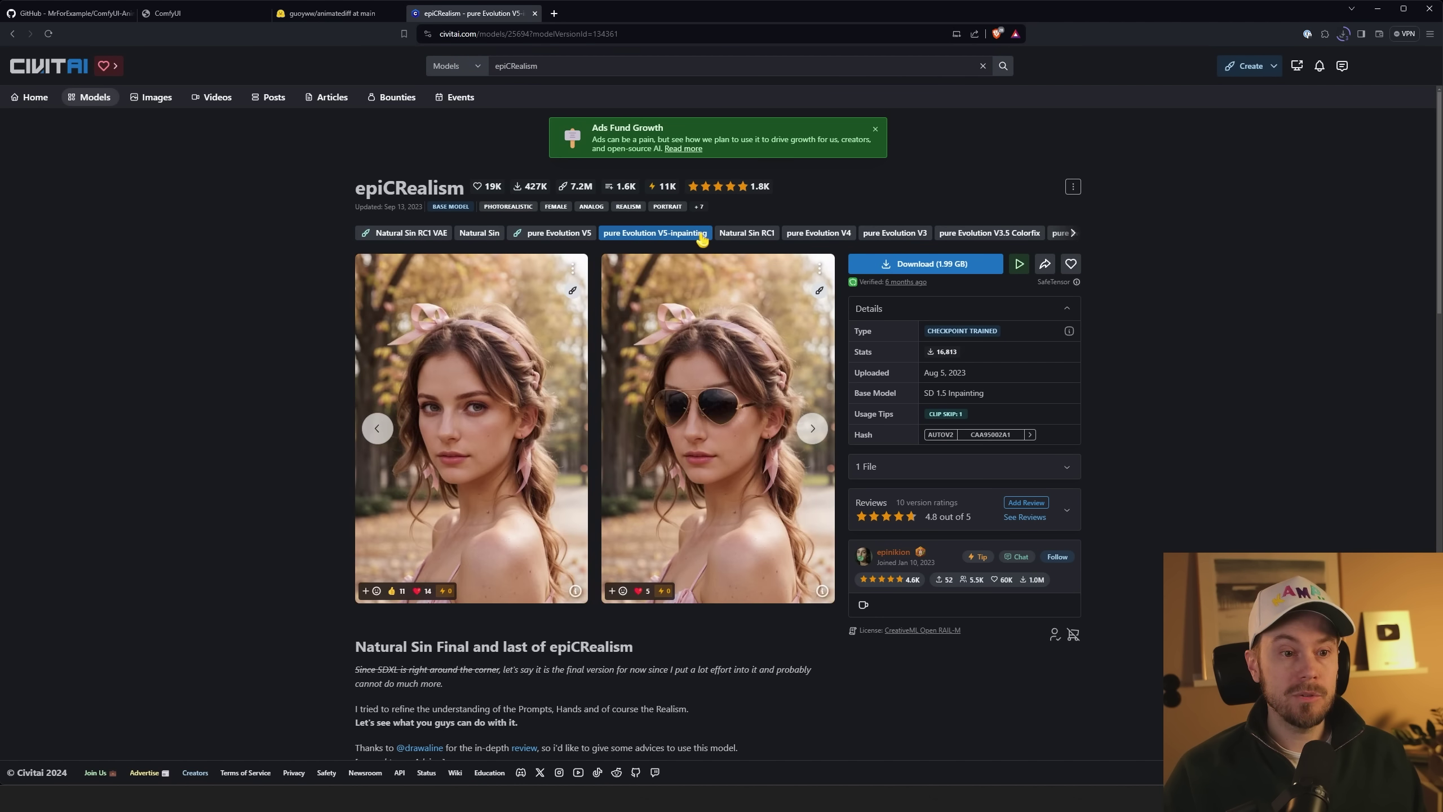
{"action": "left_click", "coordinate": [990, 270]}
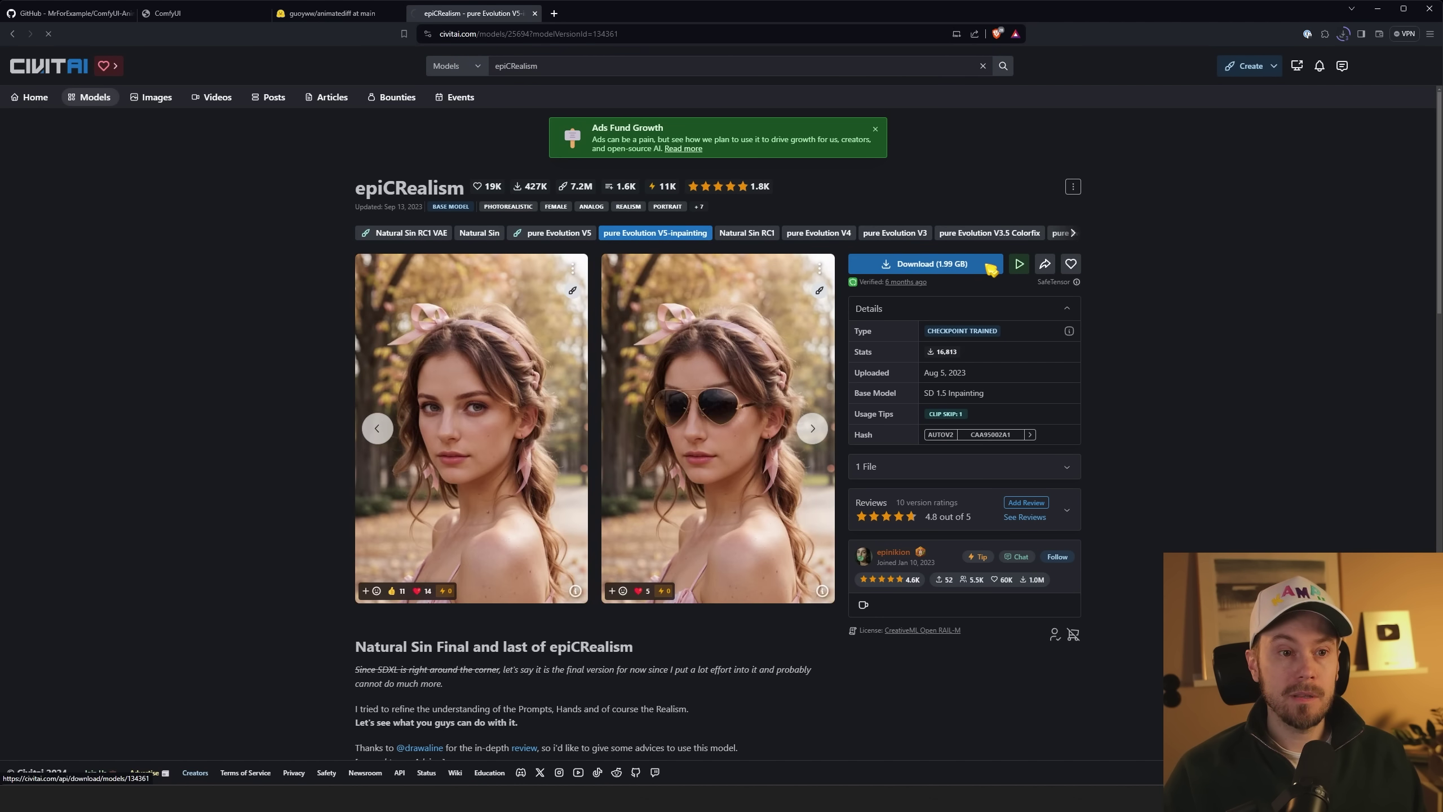
{"action": "left_click", "coordinate": [596, 423]}
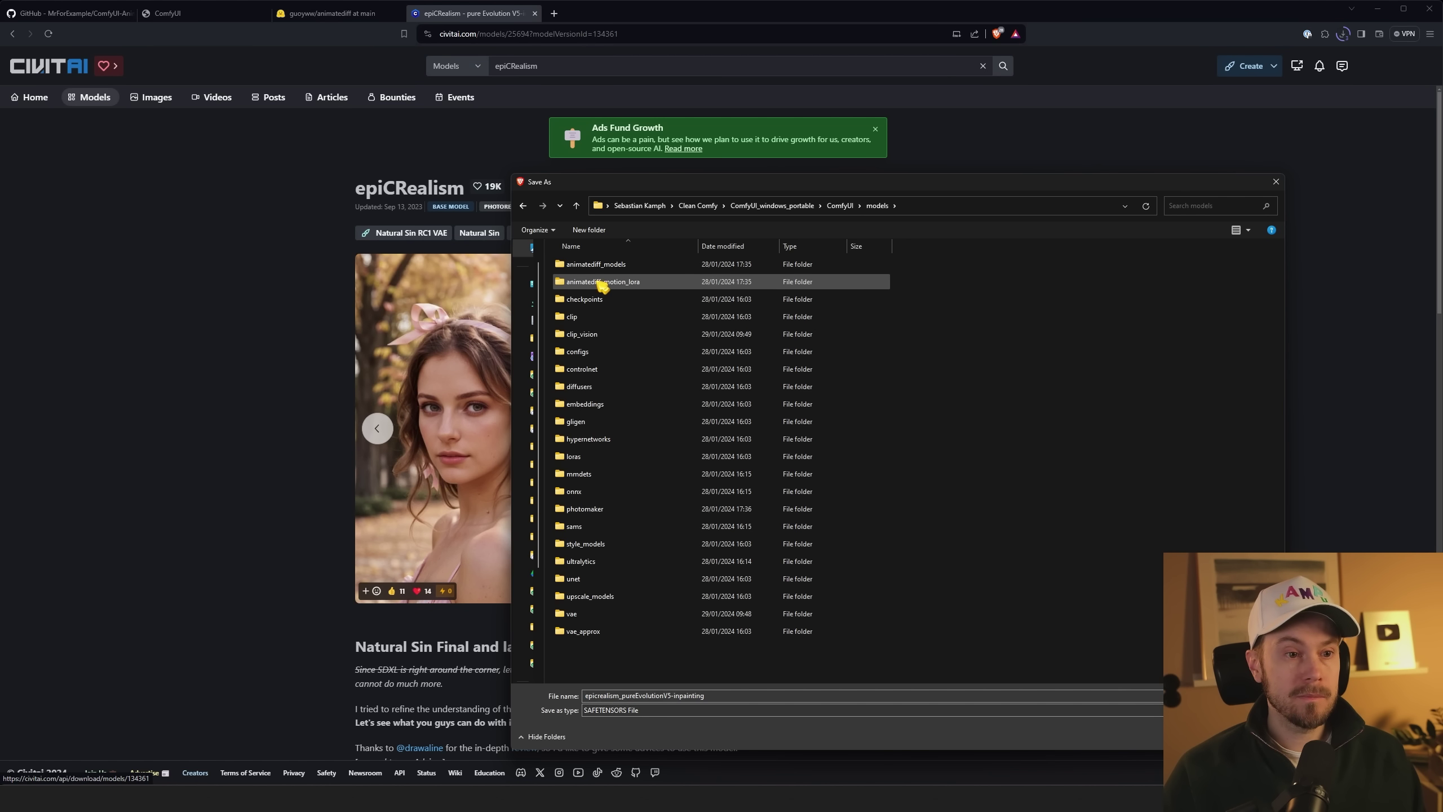
{"action": "double_click", "coordinate": [600, 301]}
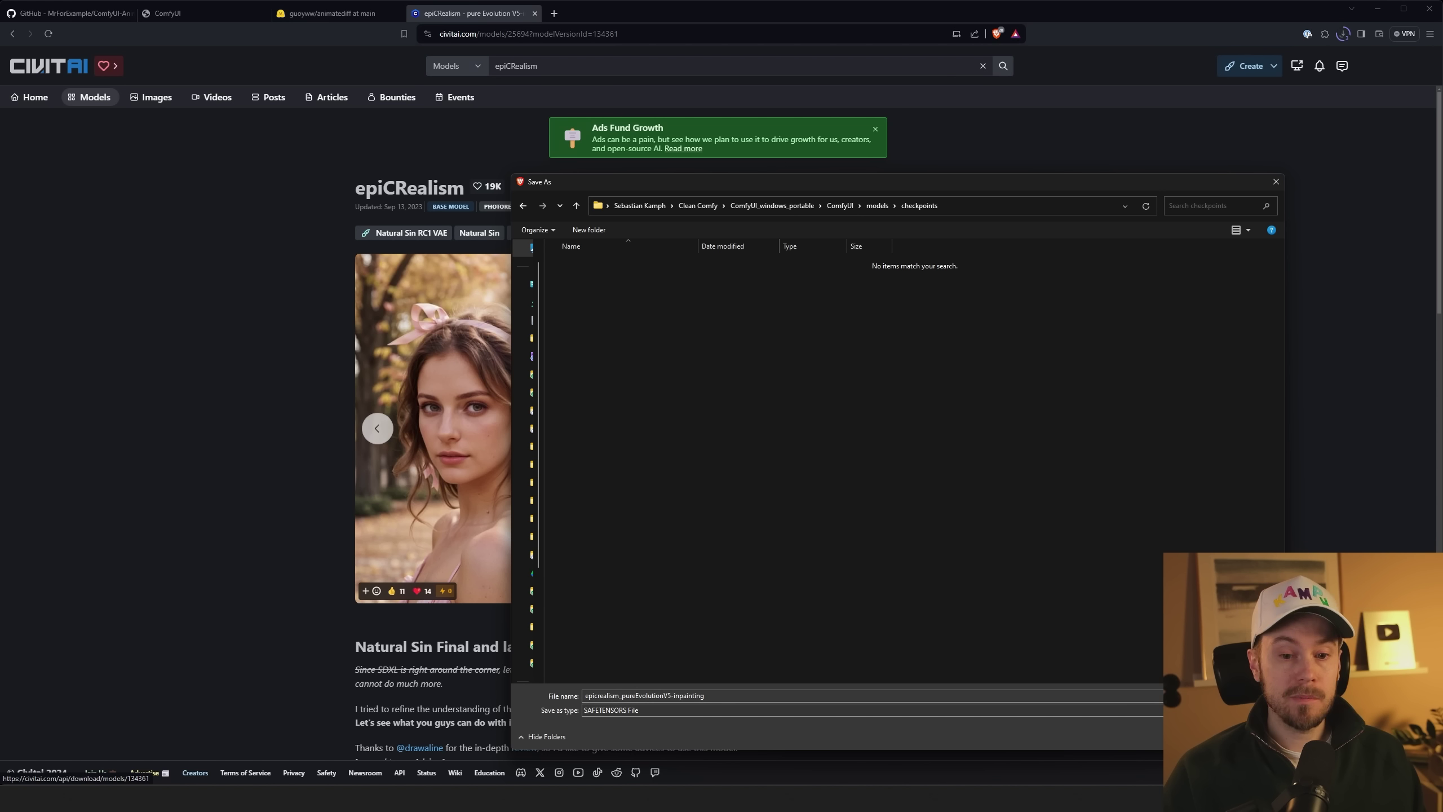
{"action": "key", "text": "Return"}
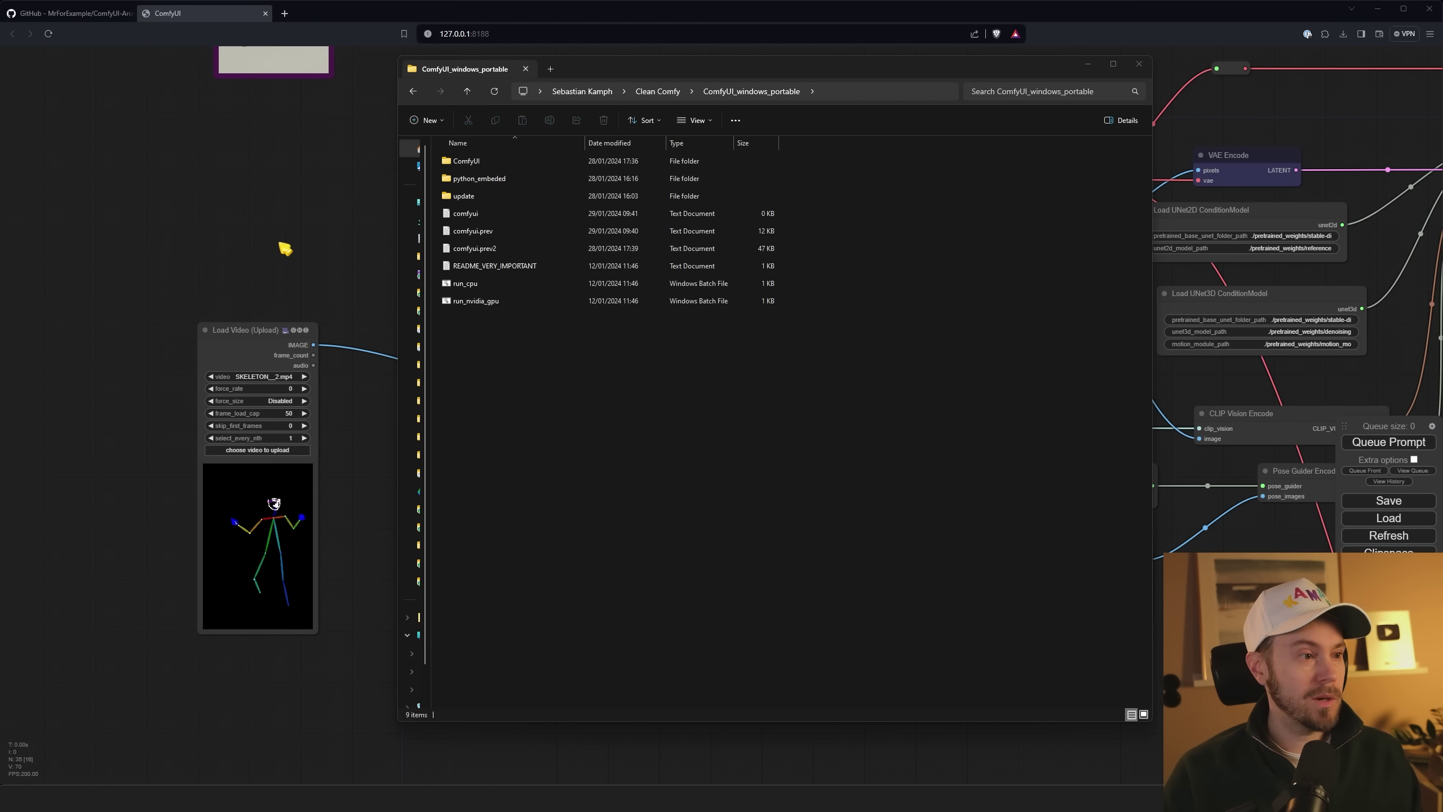
- Open the _Example_Workflow\_Test_Inputs folder of custom_nodes\ComfyUI-AnimateAnyone-Evolved in the ComfyUI installation
{"action": "double_click", "coordinate": [492, 161]}
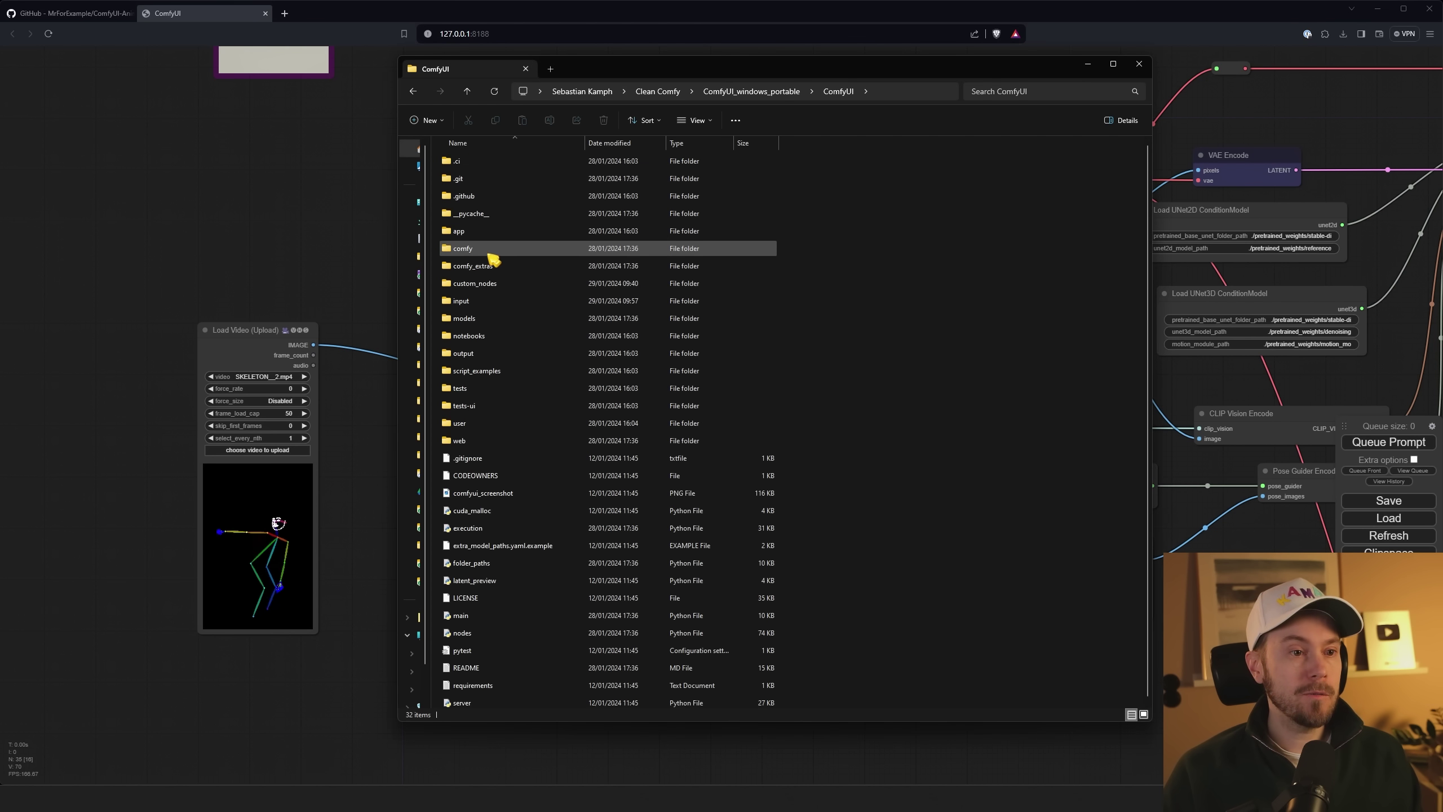
{"action": "double_click", "coordinate": [492, 283]}
{"action": "double_click", "coordinate": [552, 180]}
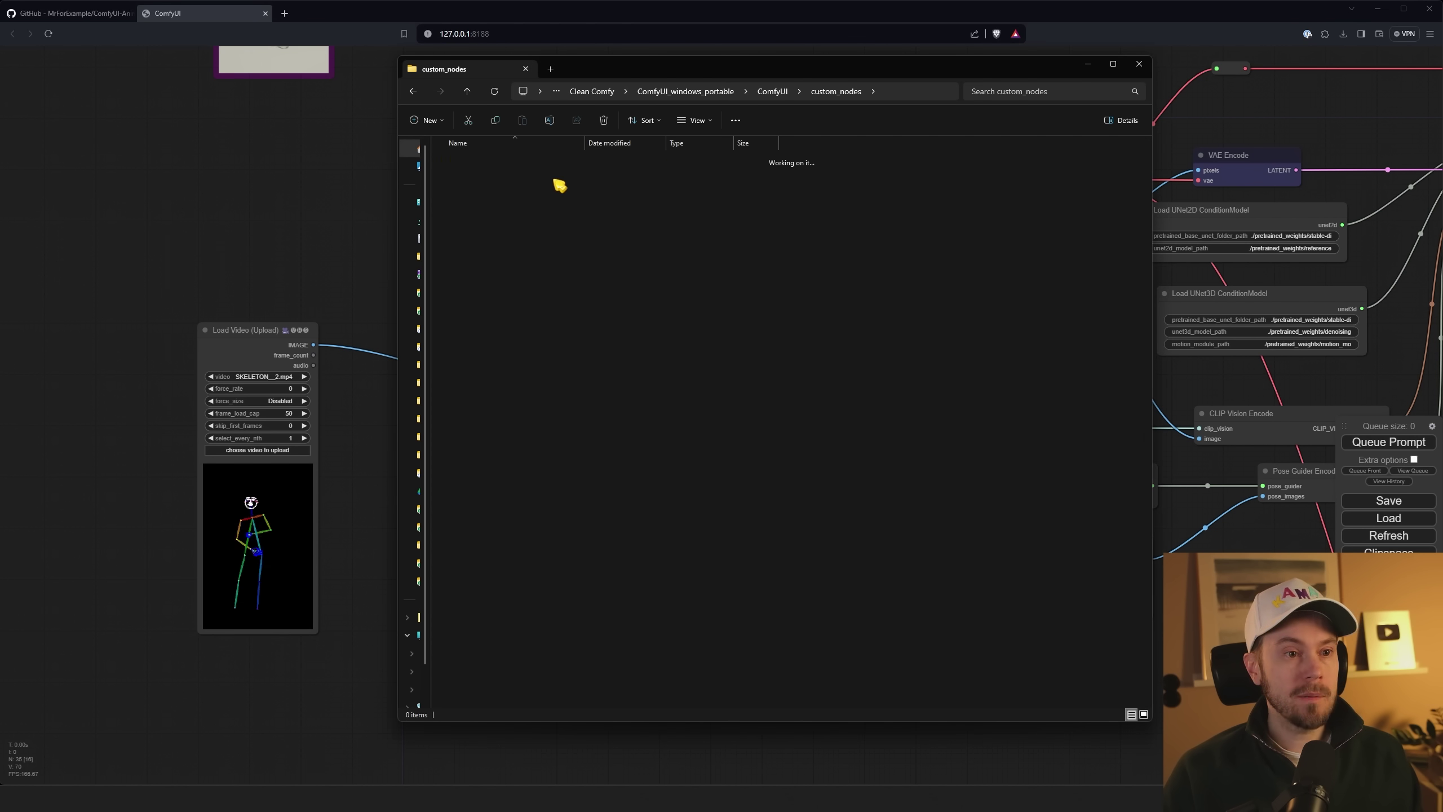
{"action": "double_click", "coordinate": [514, 179]}
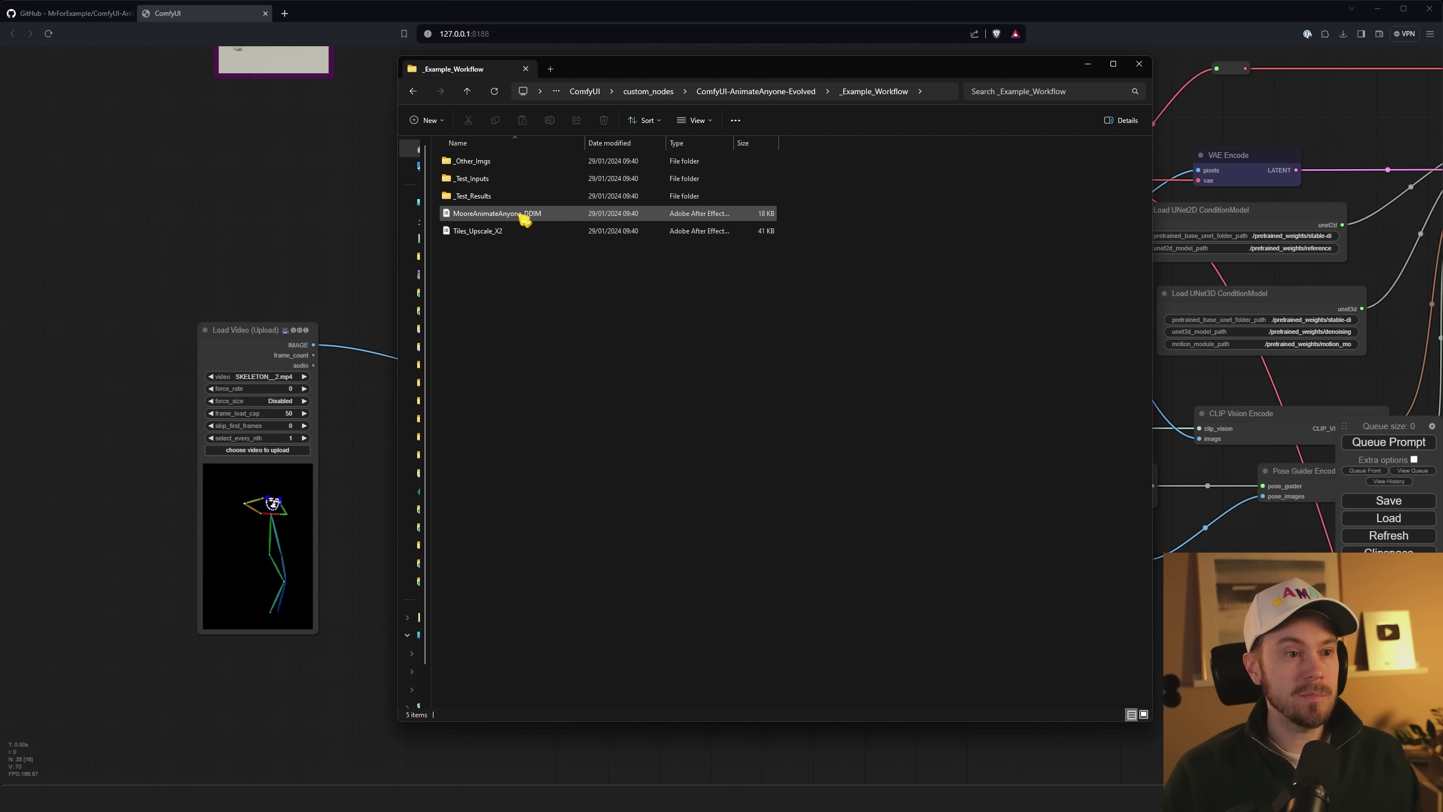
{"action": "double_click", "coordinate": [507, 180]}
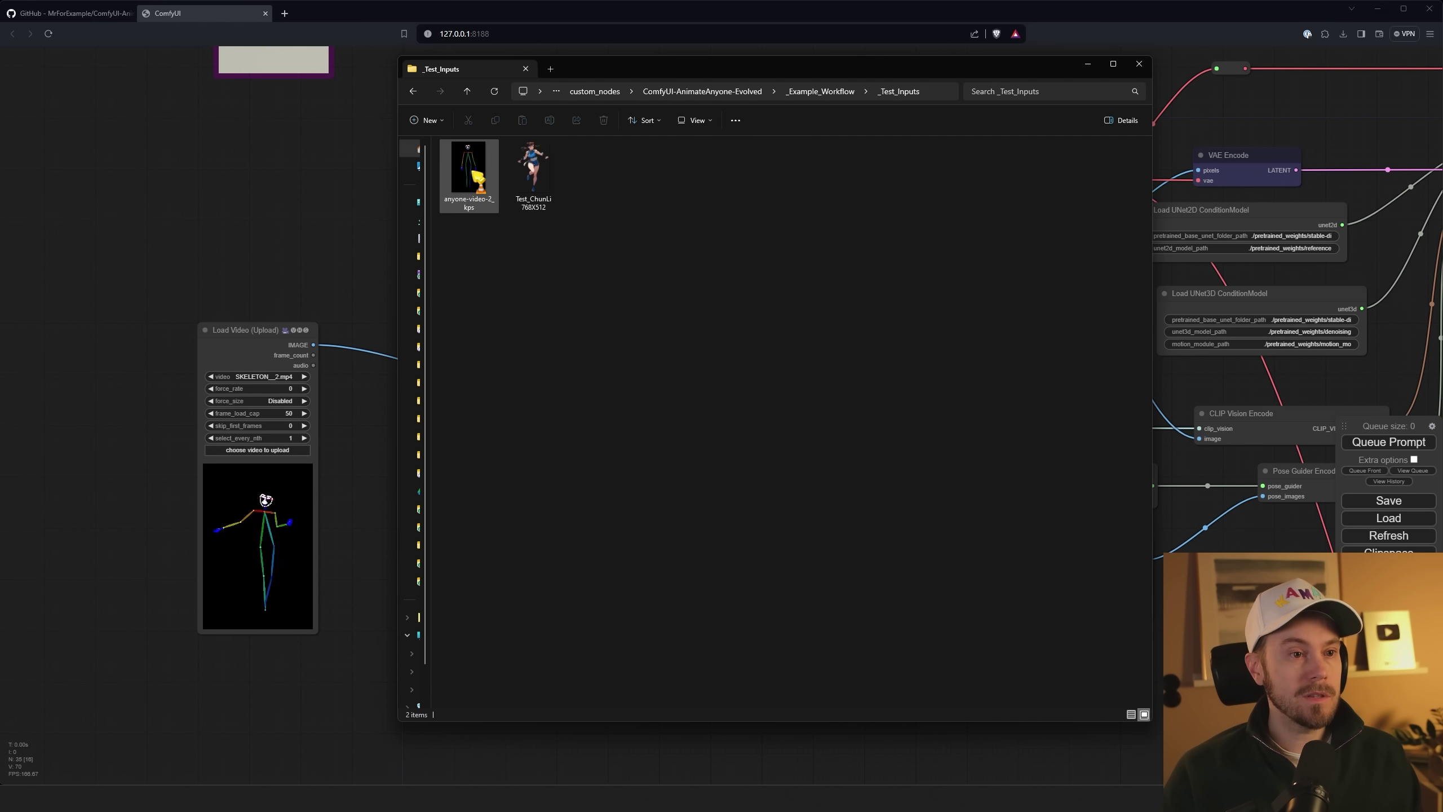
- Play the sample pose video anyone-video-2_kps, close it, return to the _Example_Workflow folder and minimize the file window
{"action": "double_click", "coordinate": [476, 166]}
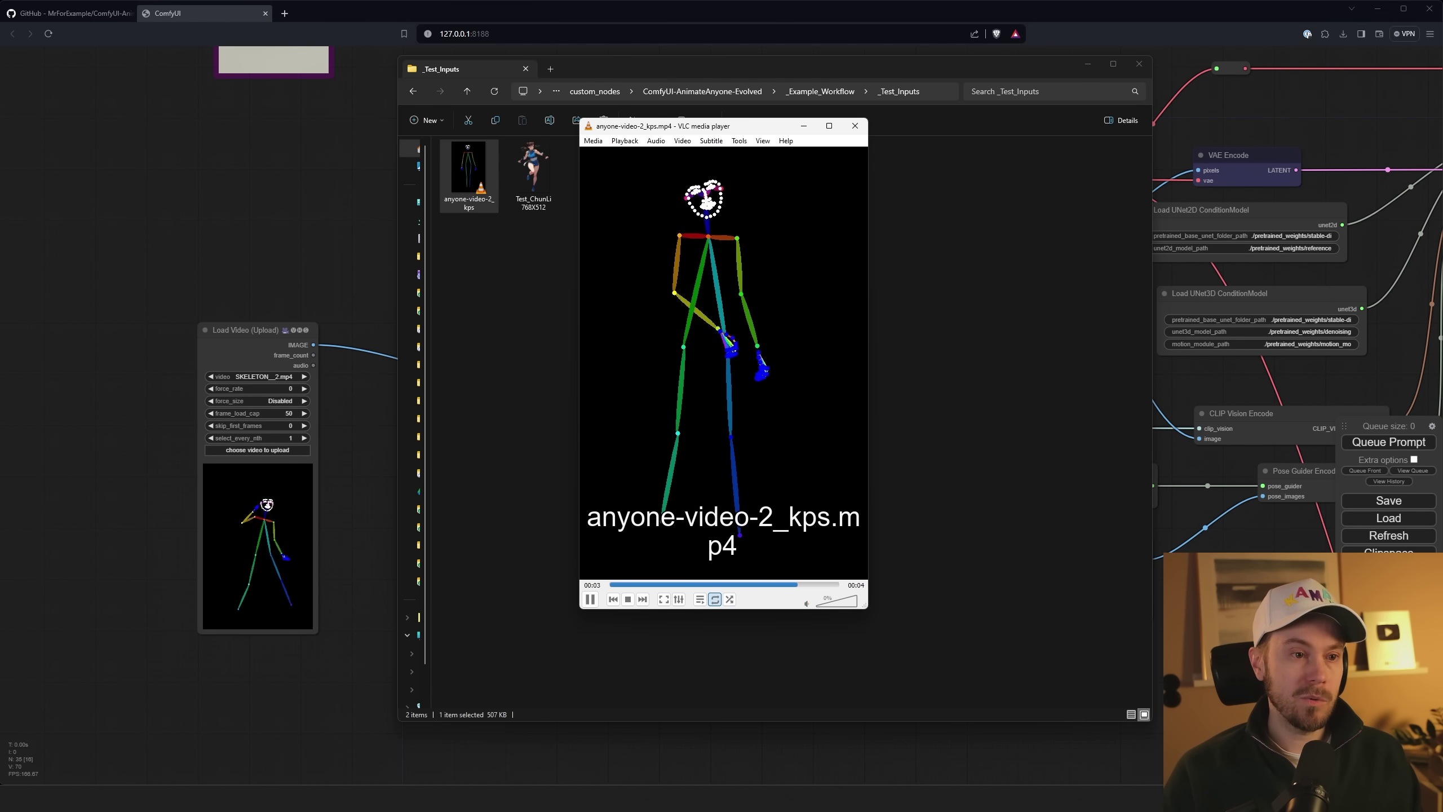
{"action": "left_click", "coordinate": [853, 127]}
{"action": "left_click", "coordinate": [663, 238]}
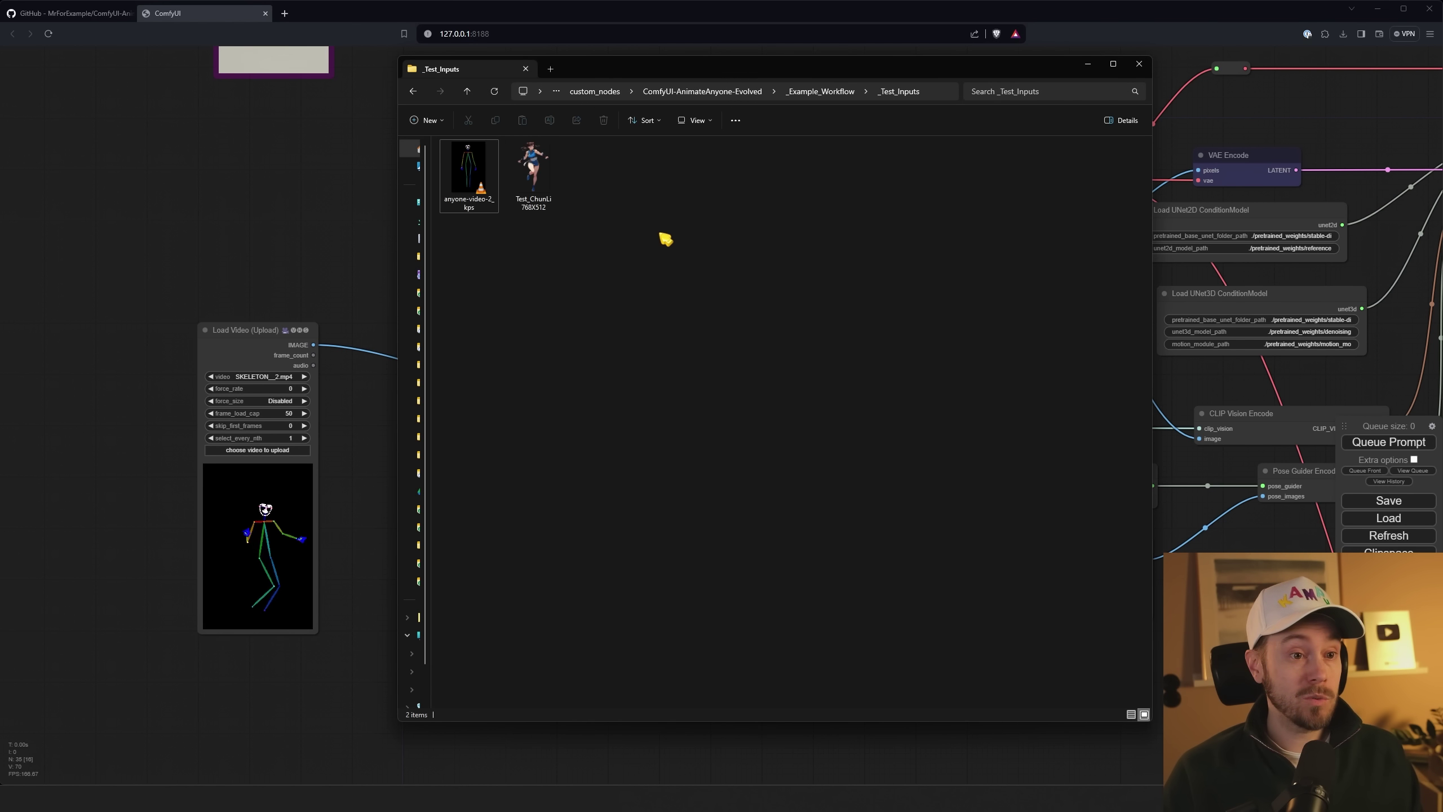
{"action": "key", "text": "alt+Left"}
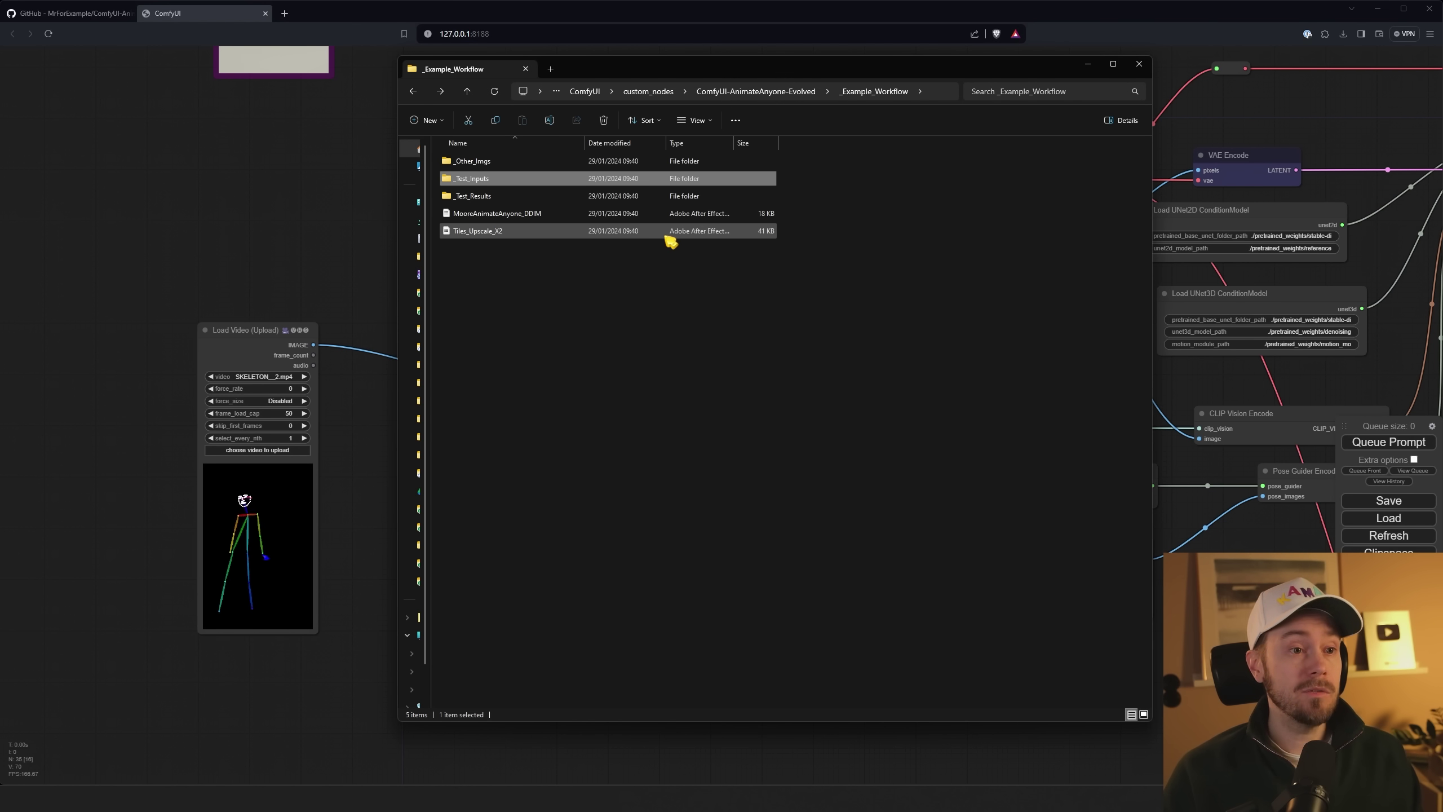
{"action": "left_click", "coordinate": [1087, 64]}
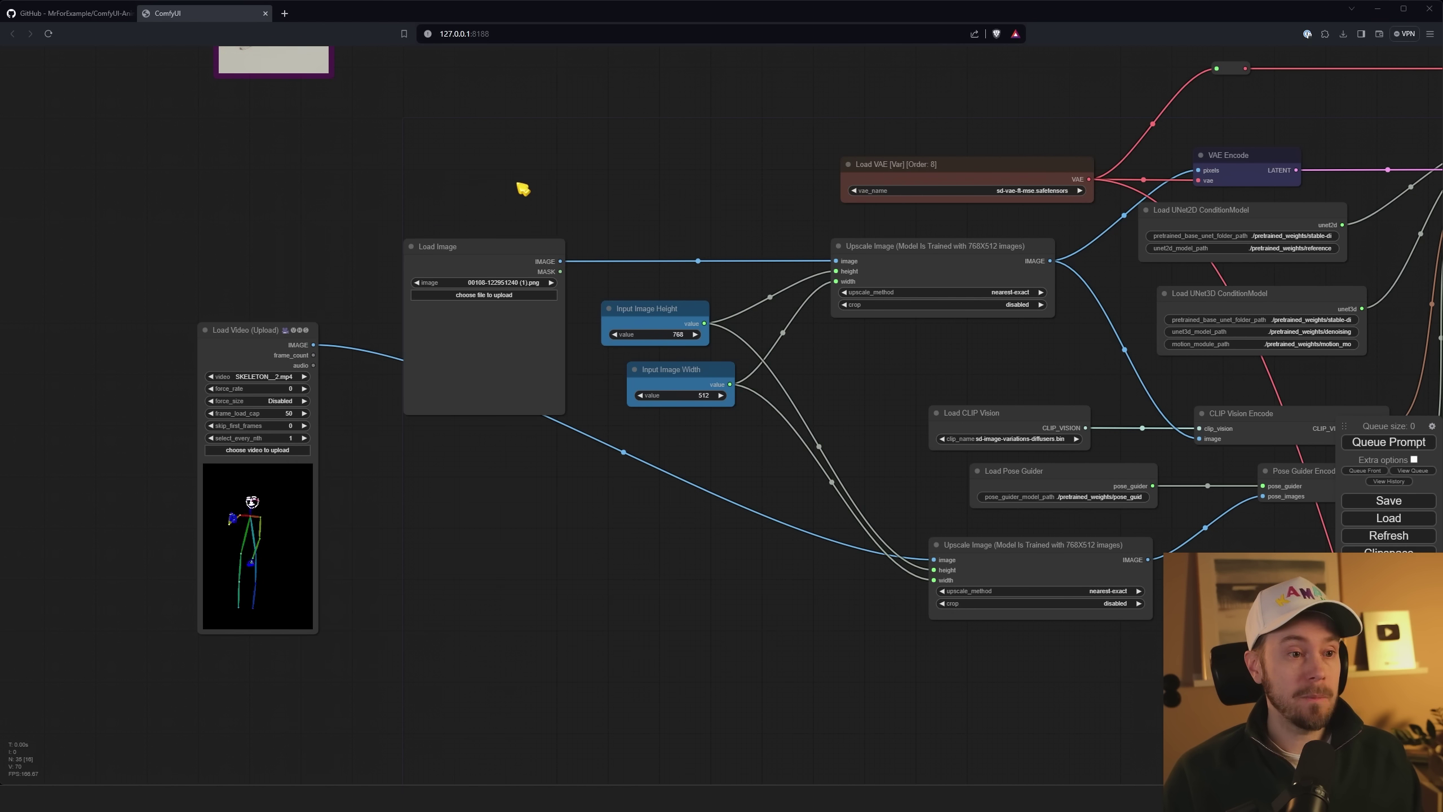
- Examine the workflow from the input and sampler nodes through the AnimateDiff and detailer group to the skeleton video preview
{"action": "scroll", "coordinate": [600, 193], "scroll_direction": "down", "scroll_amount": 4}
{"action": "left_click_drag", "start_coordinate": [684, 164], "coordinate": [511, 234]}
{"action": "left_click_drag", "start_coordinate": [1407, 176], "coordinate": [16, 602]}
{"action": "left_click_drag", "start_coordinate": [275, 128], "coordinate": [306, 287]}
{"action": "left_click_drag", "start_coordinate": [46, 106], "coordinate": [499, 399]}
{"action": "left_click_drag", "start_coordinate": [116, 144], "coordinate": [116, 58]}
{"action": "double_click", "coordinate": [342, 361]}
{"action": "left_click_drag", "start_coordinate": [342, 360], "coordinate": [342, 200]}
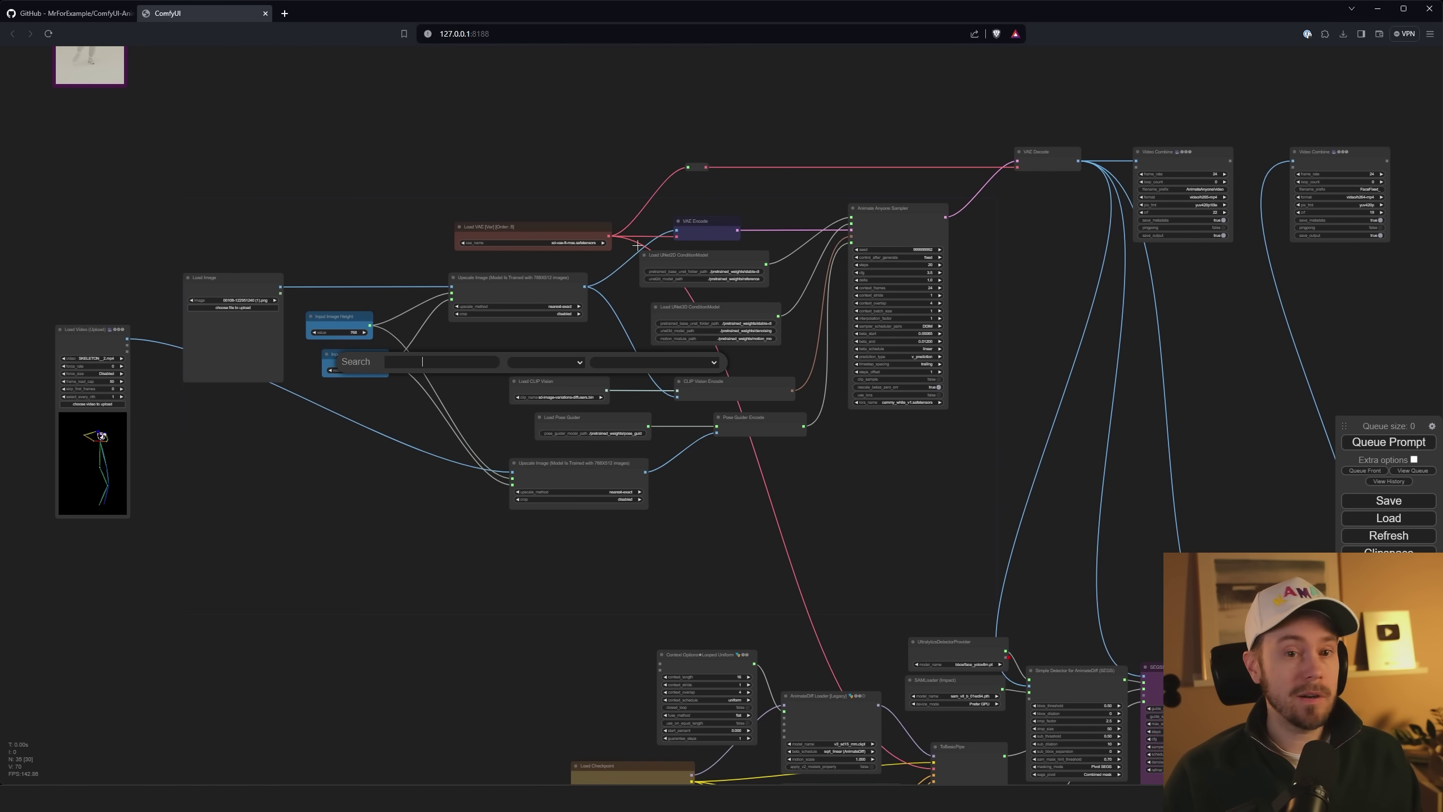
{"action": "left_click_drag", "start_coordinate": [1409, 130], "coordinate": [27, 551]}
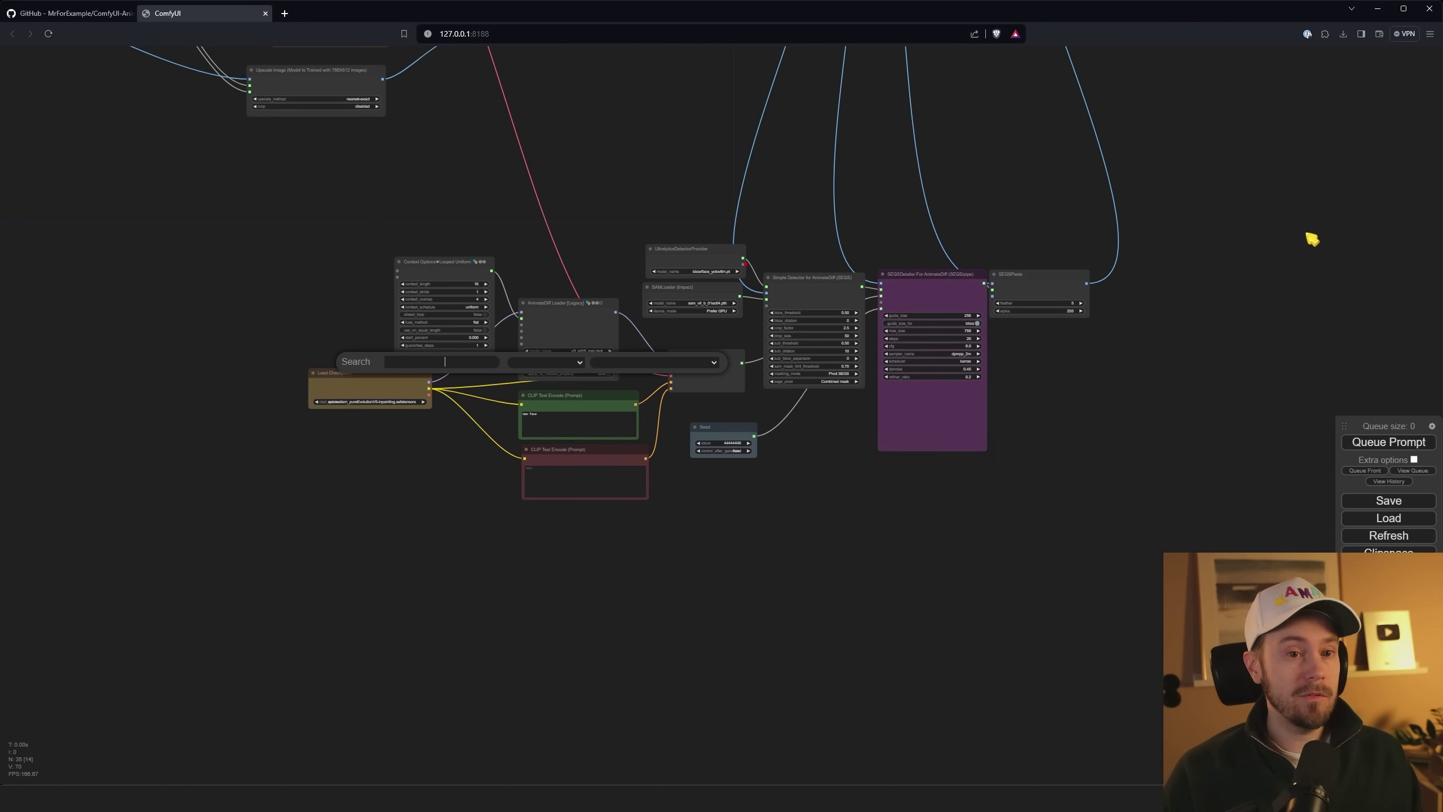
{"action": "left_click_drag", "start_coordinate": [1168, 224], "coordinate": [207, 536]}
{"action": "left_click", "coordinate": [722, 153]}
{"action": "left_click_drag", "start_coordinate": [669, 177], "coordinate": [563, 297]}
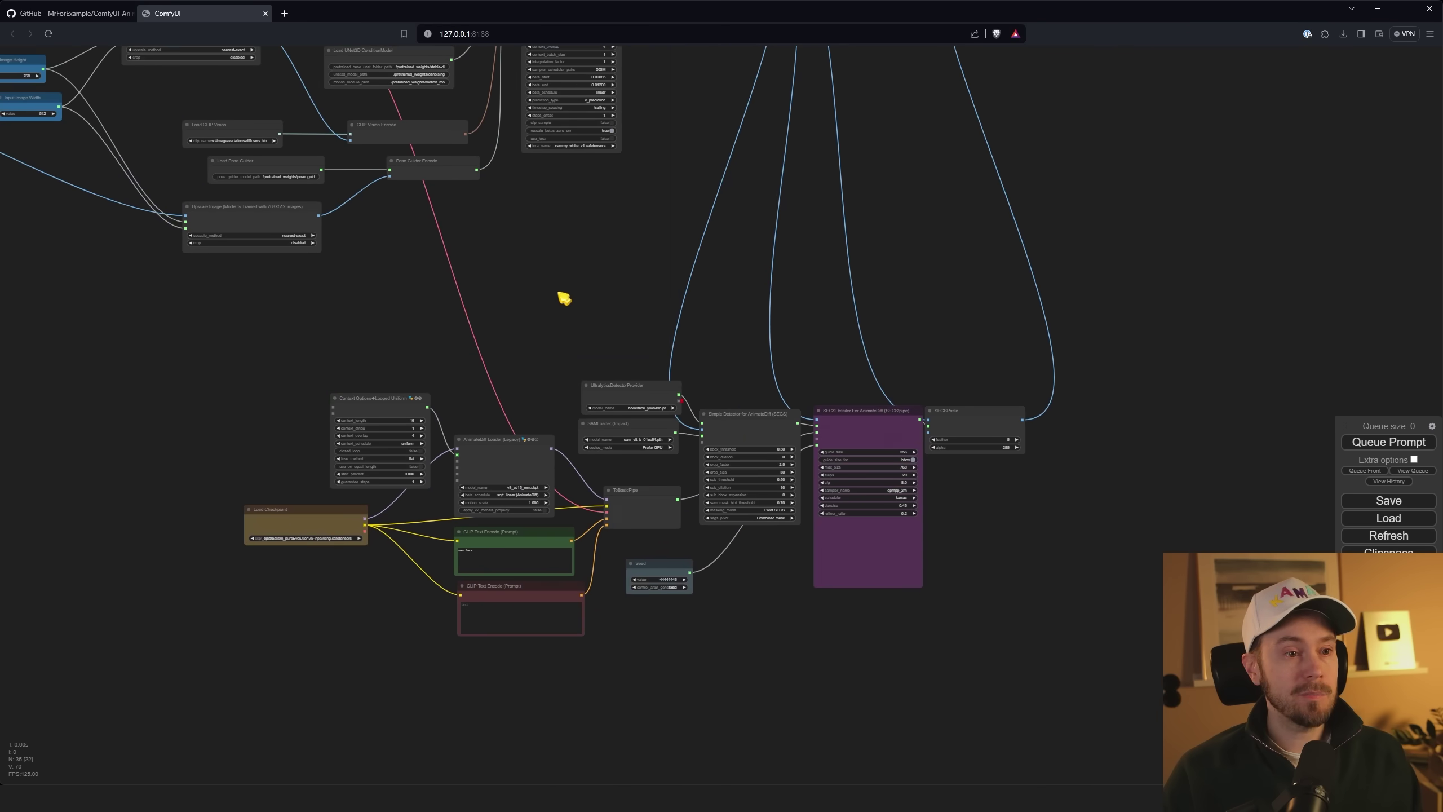
{"action": "left_click_drag", "start_coordinate": [258, 313], "coordinate": [634, 386]}
{"action": "scroll", "coordinate": [376, 386], "scroll_direction": "up", "scroll_amount": 15}
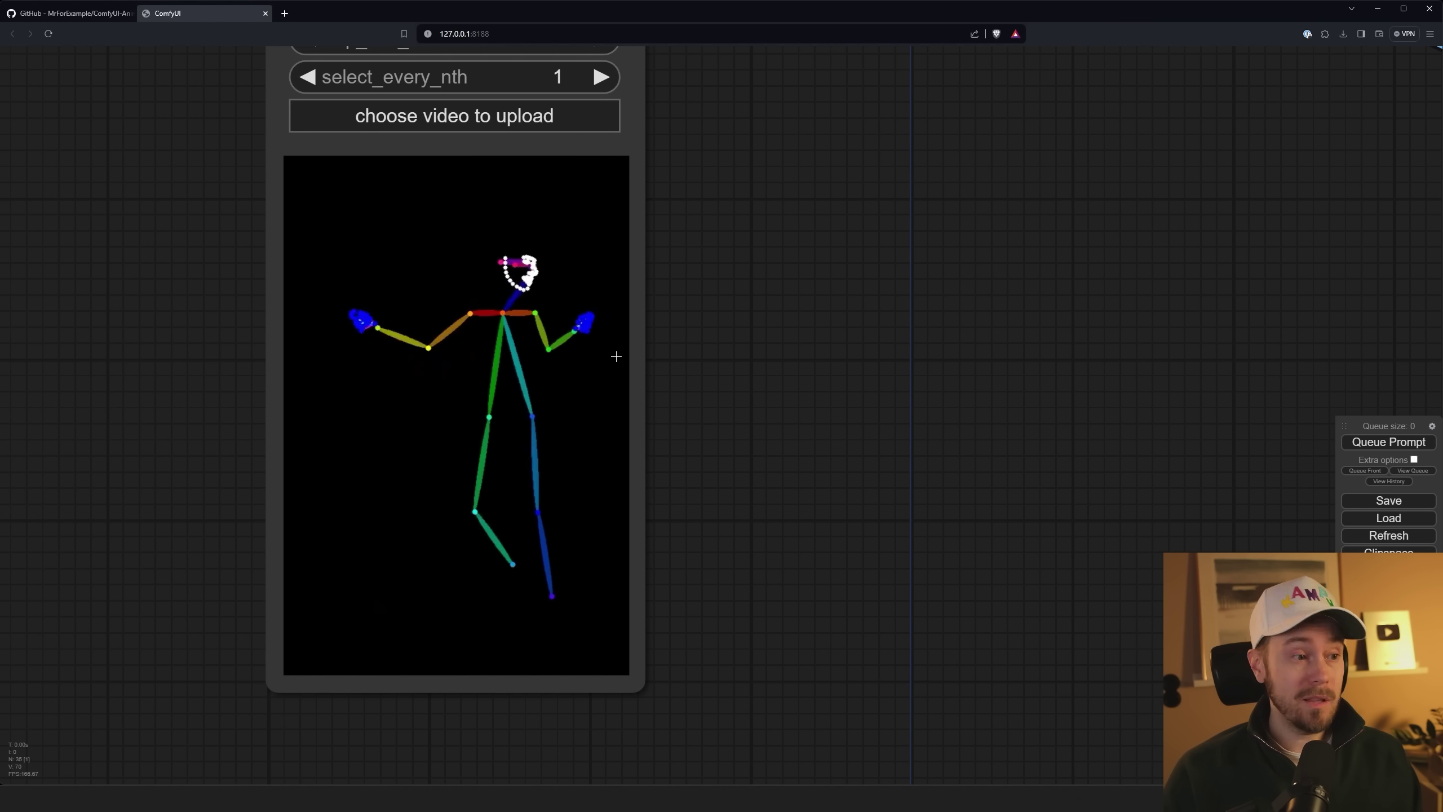
{"action": "scroll", "coordinate": [767, 333], "scroll_direction": "down", "scroll_amount": 10}
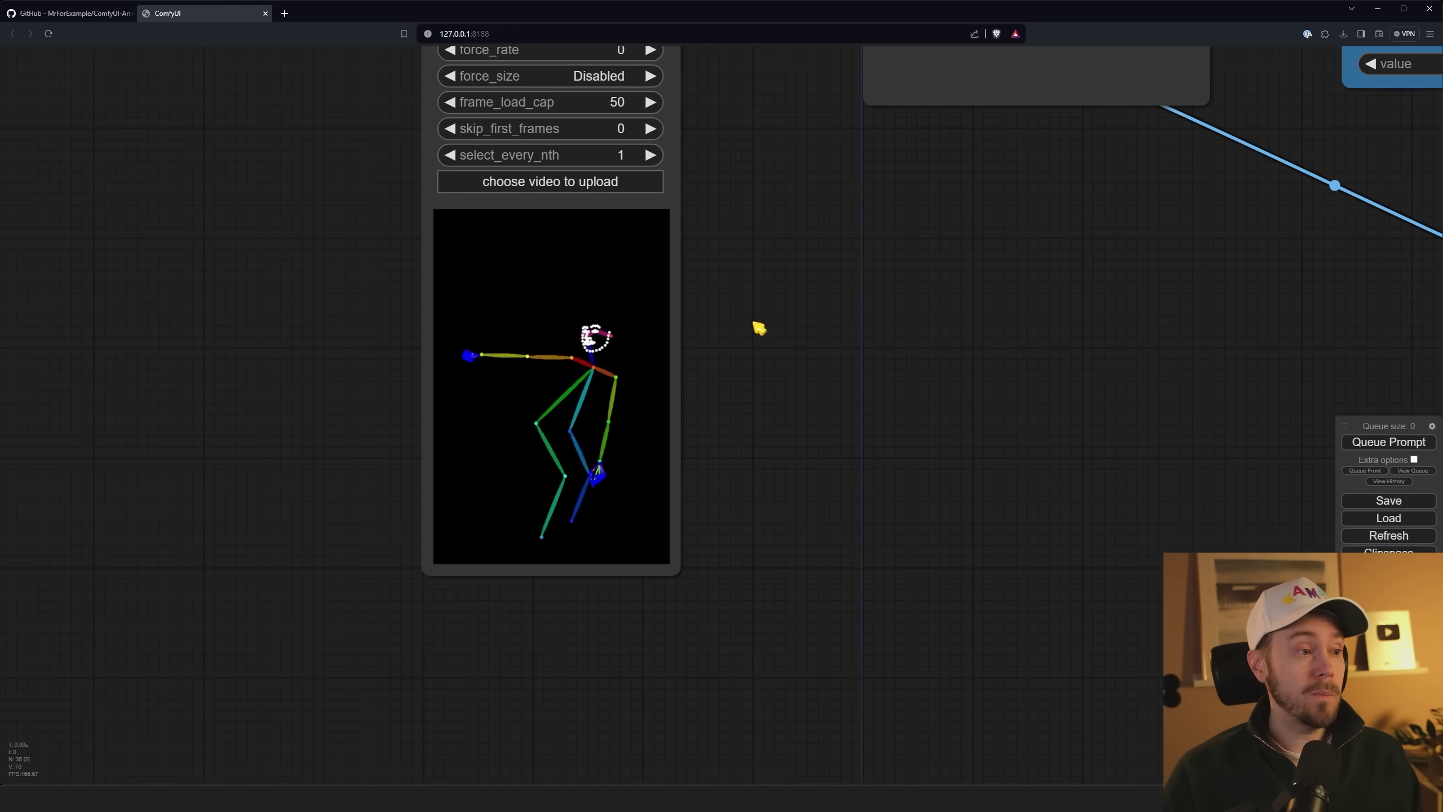
- Turn off bypass for the pose-extraction group of Load Video, DWPose Estimator, Preview Image and Video Combine nodes
{"action": "left_click_drag", "start_coordinate": [759, 83], "coordinate": [618, 483]}
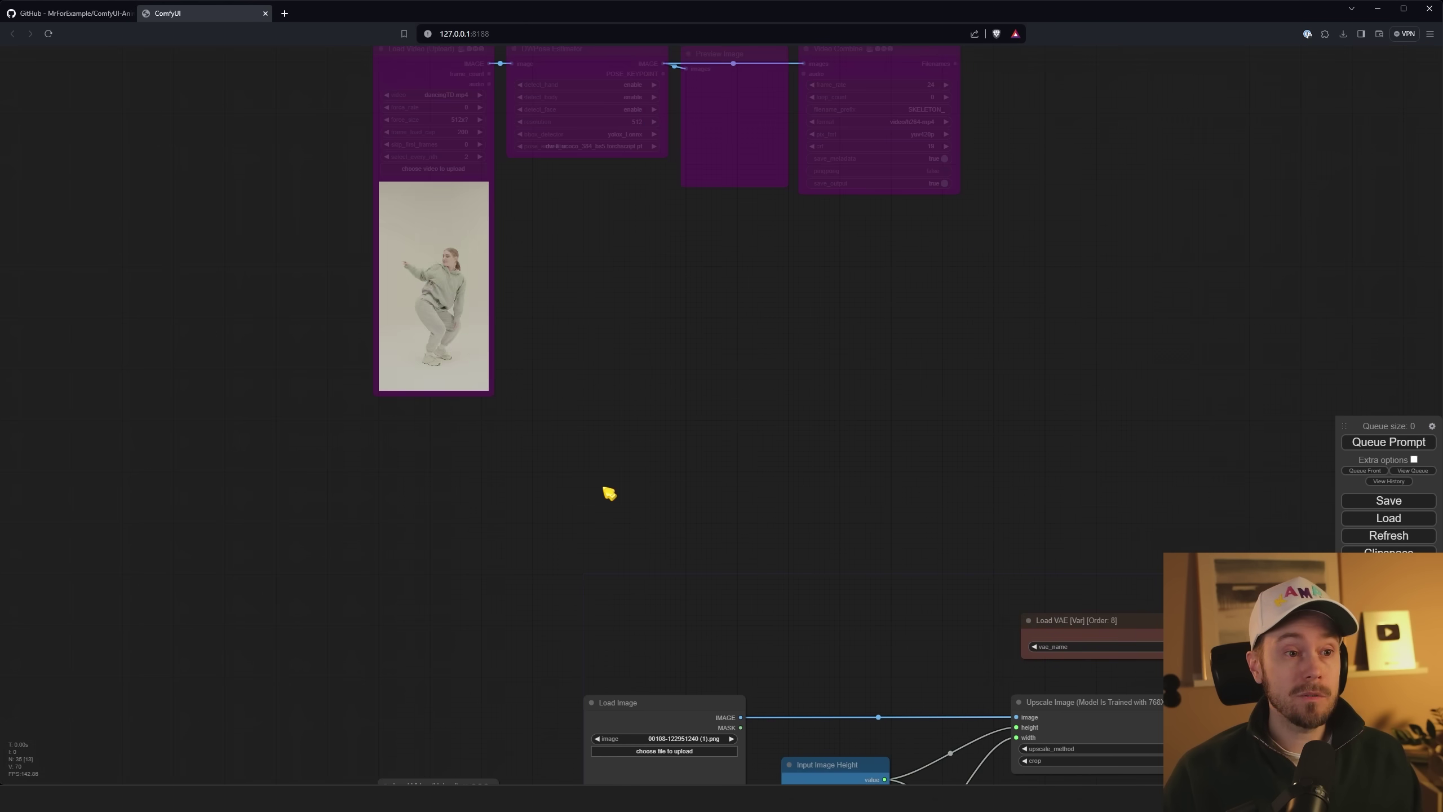
{"action": "scroll", "coordinate": [589, 435], "scroll_direction": "up", "scroll_amount": 2}
{"action": "scroll", "coordinate": [585, 448], "scroll_direction": "up", "scroll_amount": 4}
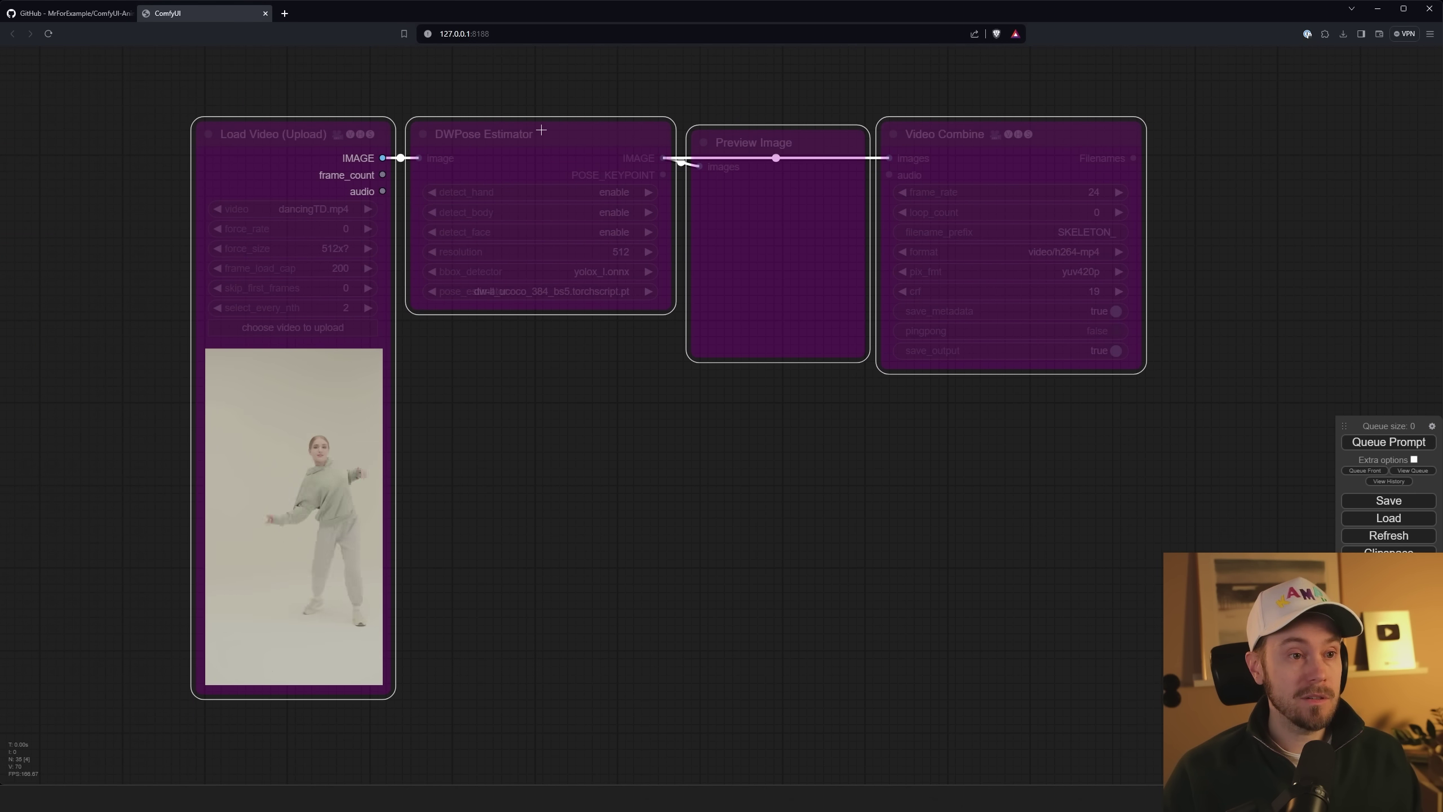
{"action": "key", "text": "ctrl+b"}
{"action": "right_click", "coordinate": [531, 128]}
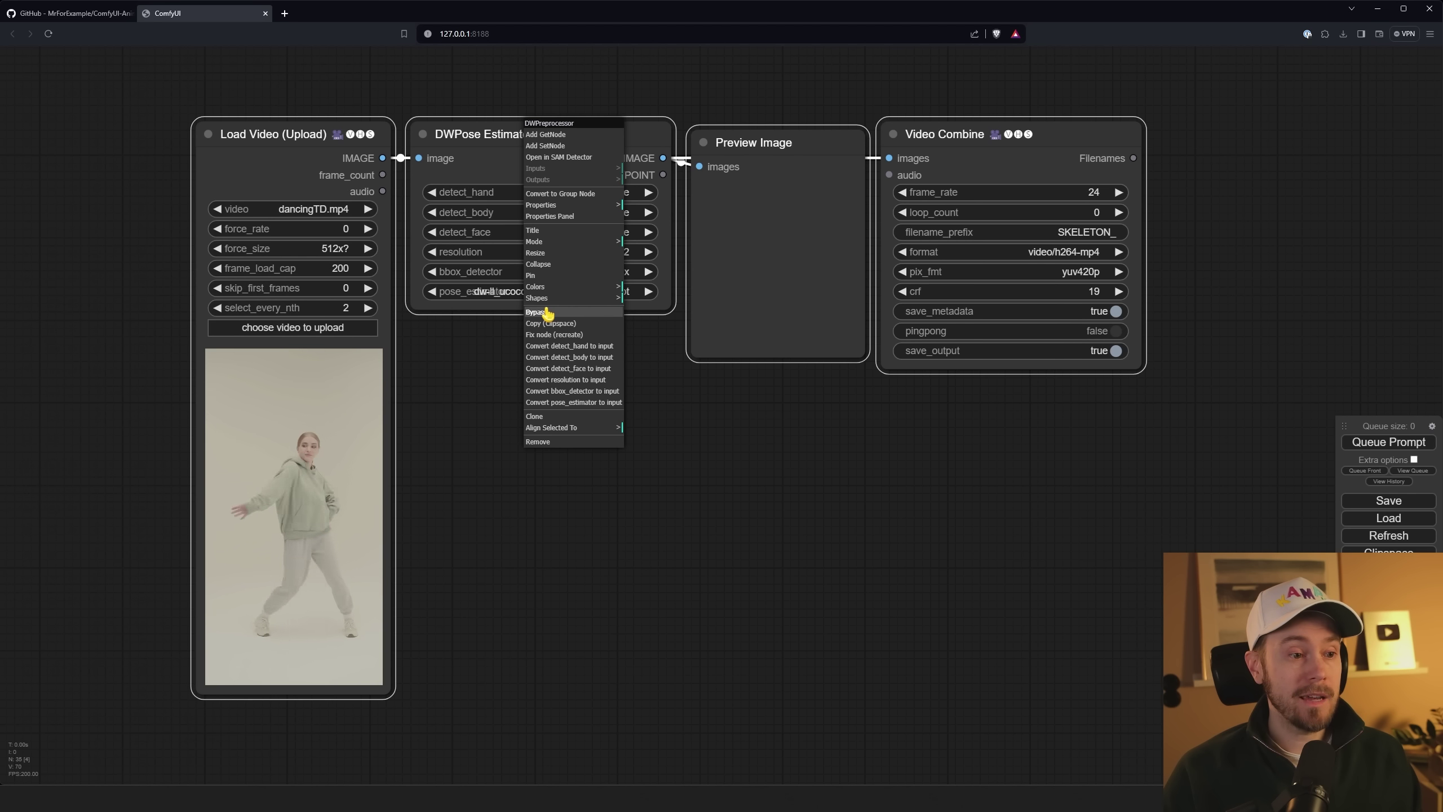
{"action": "left_click", "coordinate": [461, 415]}
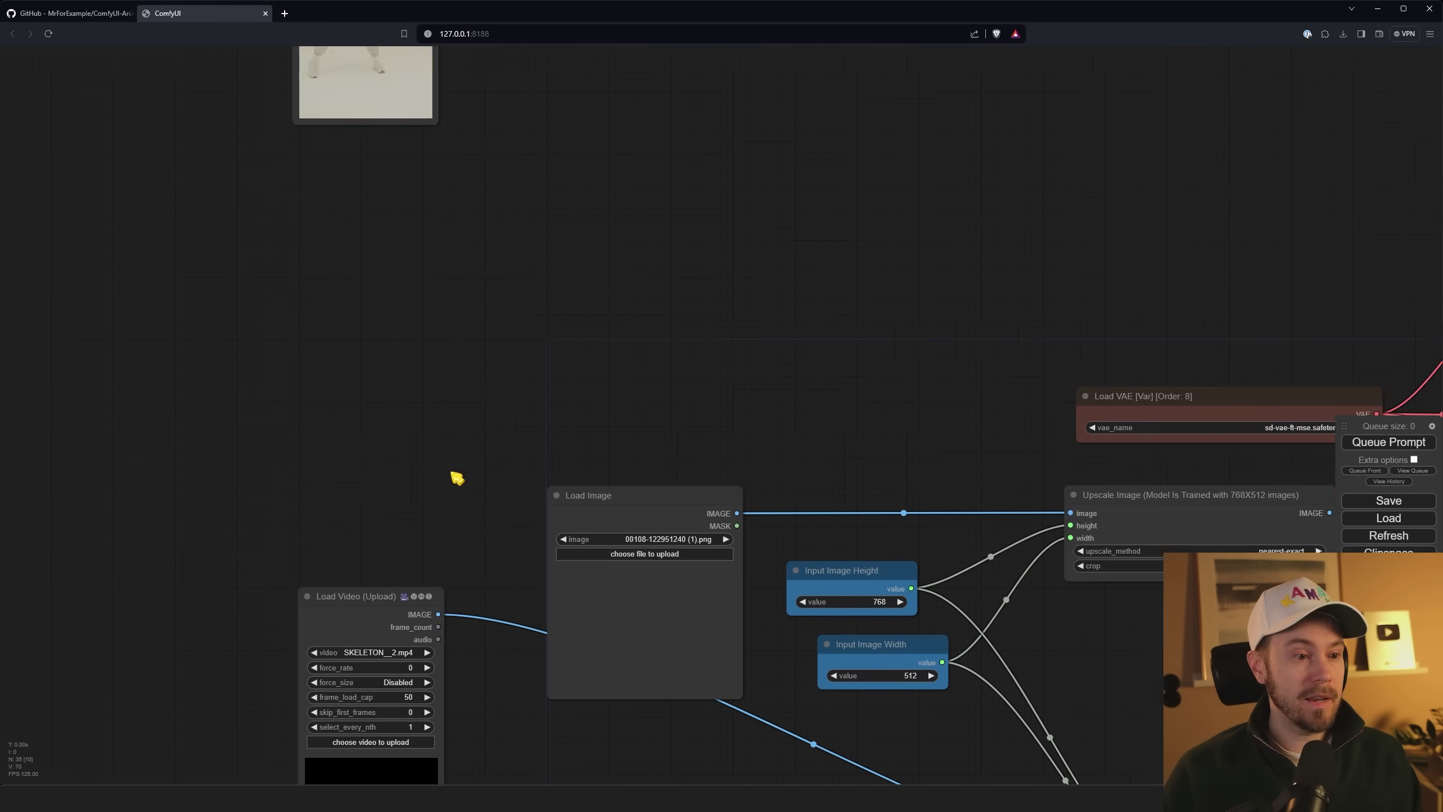
- Set frame_load_cap to 12 in the Load Video node that holds SKELETON__2.mp4
{"action": "left_click_drag", "start_coordinate": [457, 477], "coordinate": [464, 220]}
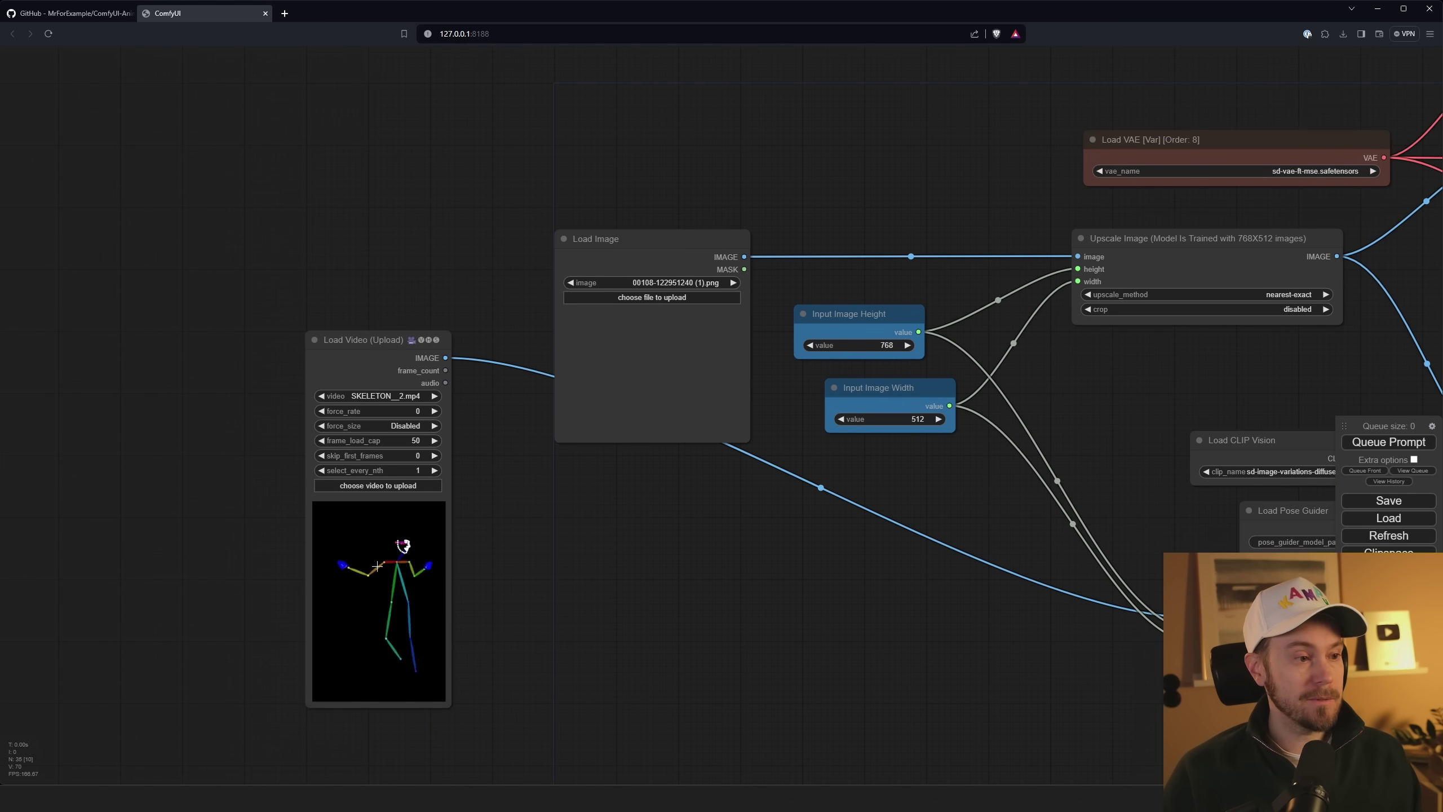
{"action": "left_click_drag", "start_coordinate": [589, 181], "coordinate": [554, 658]}
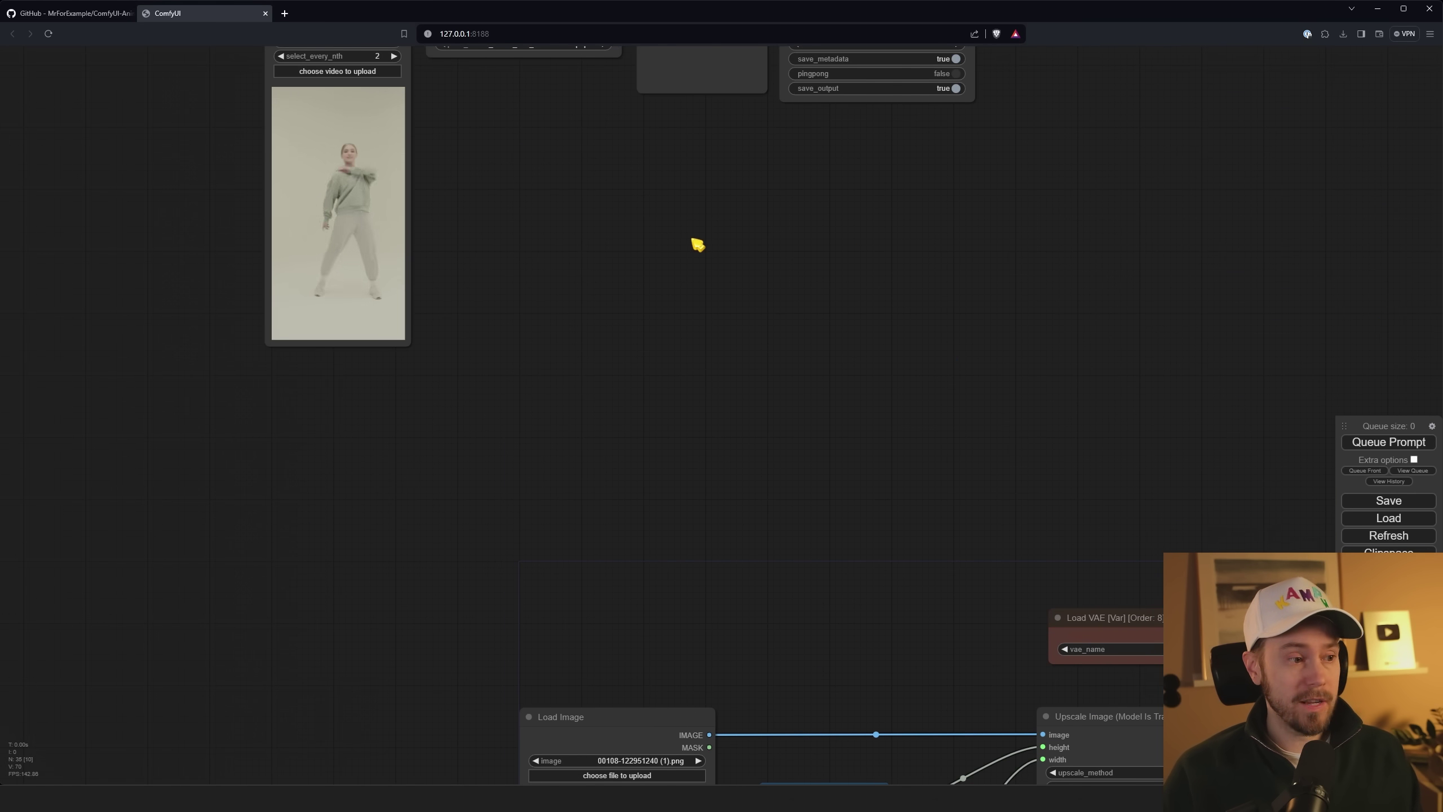
{"action": "left_click_drag", "start_coordinate": [643, 229], "coordinate": [631, 312]}
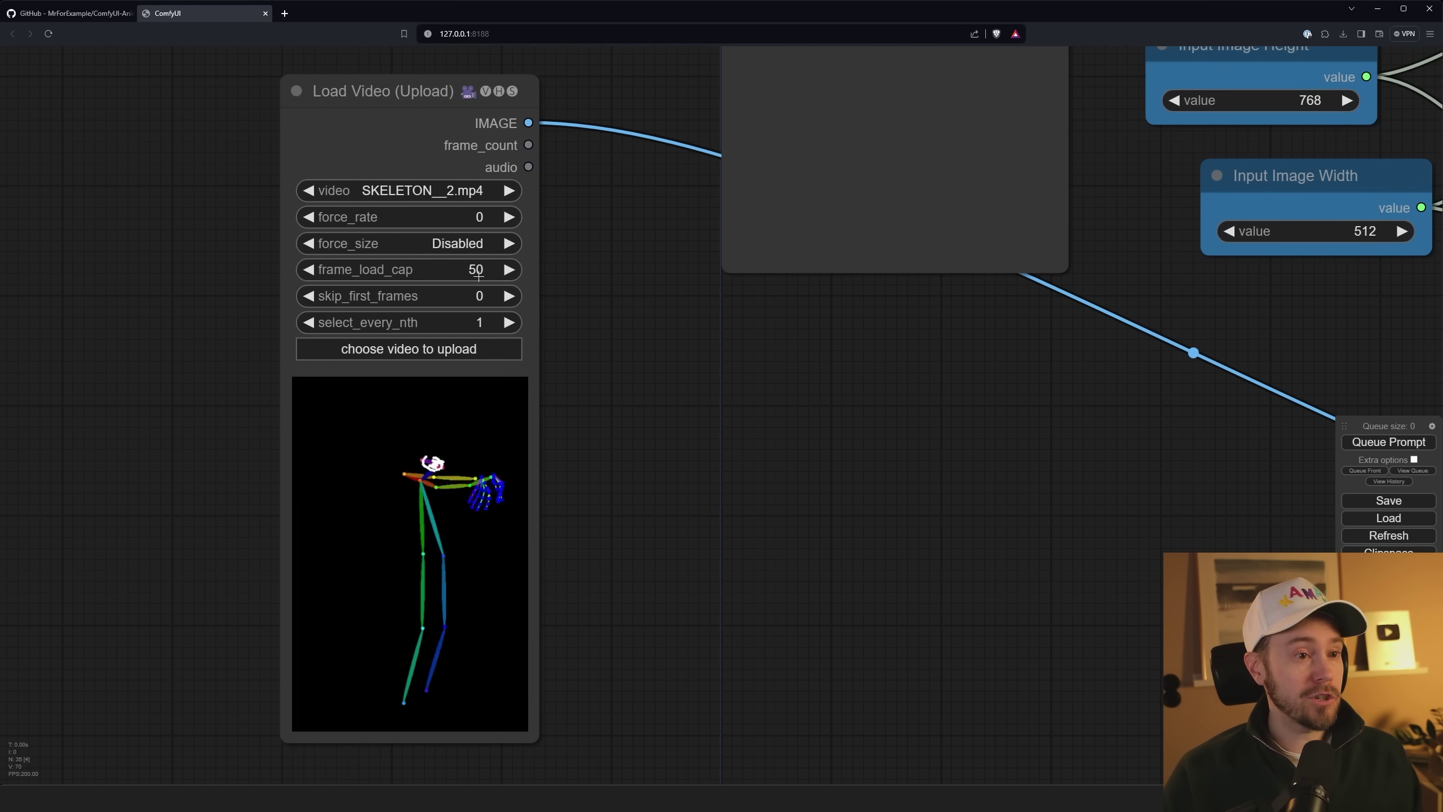
{"action": "scroll", "coordinate": [511, 257], "scroll_direction": "up", "scroll_amount": 3}
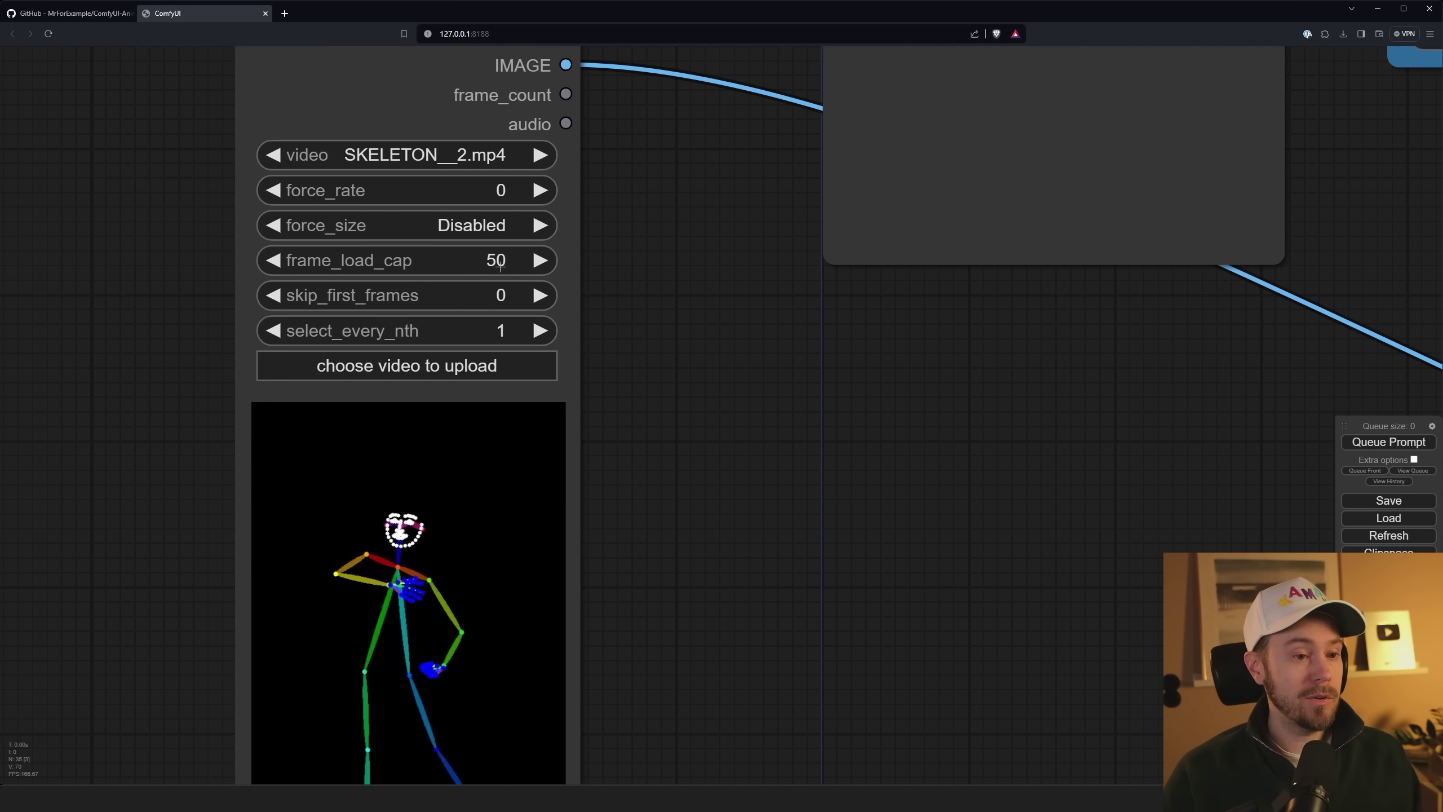
{"action": "left_click", "coordinate": [511, 258]}
{"action": "type", "text": "12"}
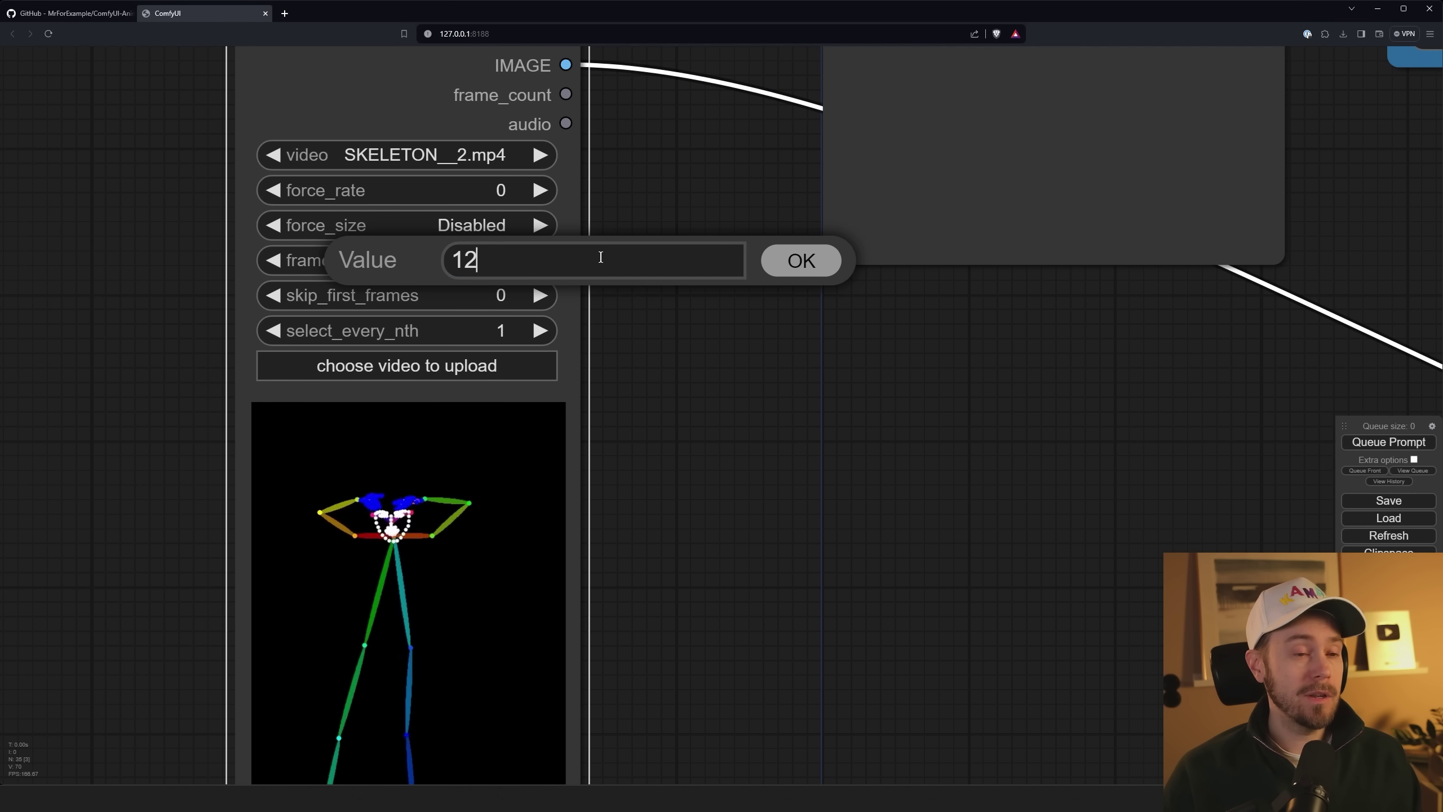
{"action": "left_click", "coordinate": [799, 258]}
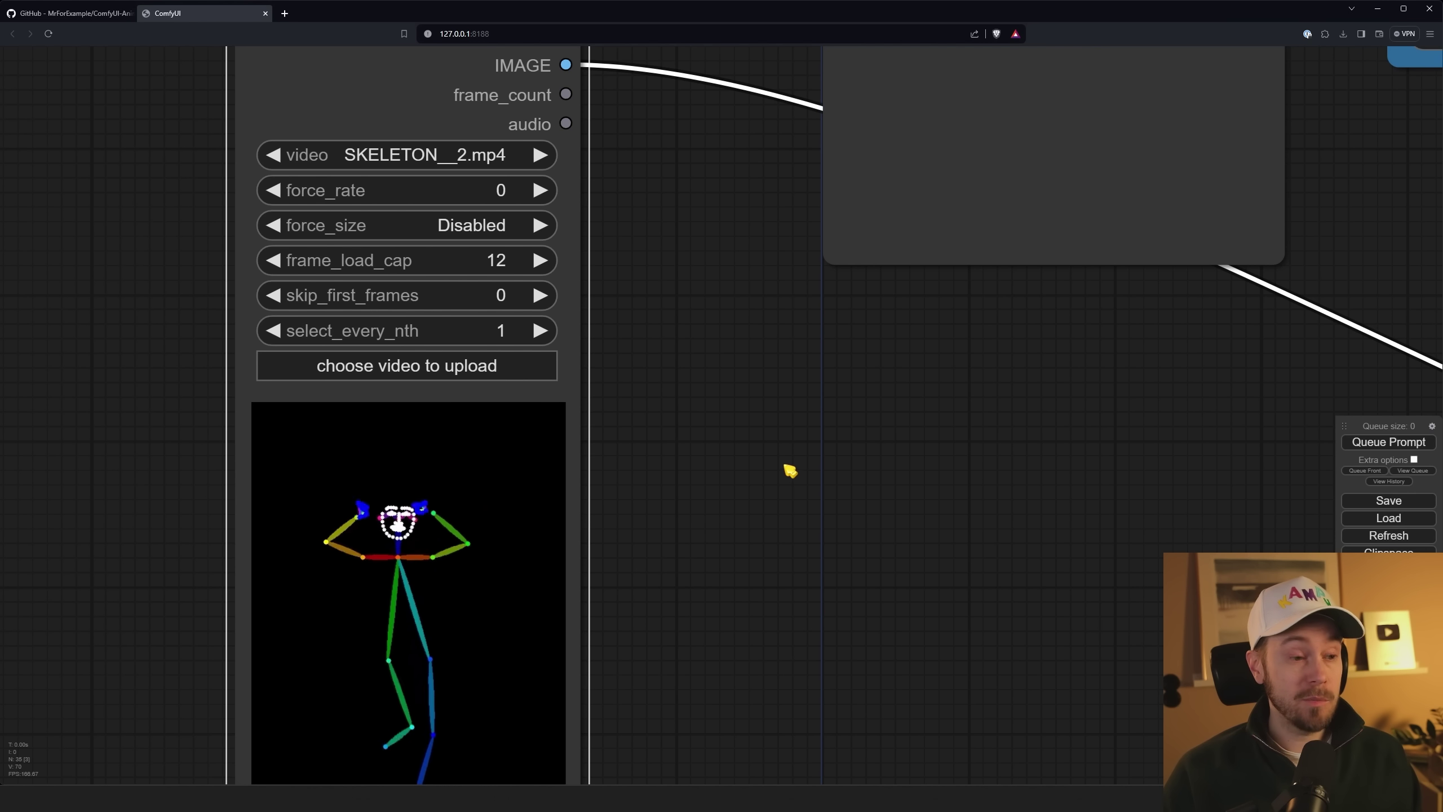
- Move the floating queue menu upward and load 00108-122951240.png as the reference image in the Load Image node
{"action": "left_click_drag", "start_coordinate": [1348, 435], "coordinate": [1332, 287]}
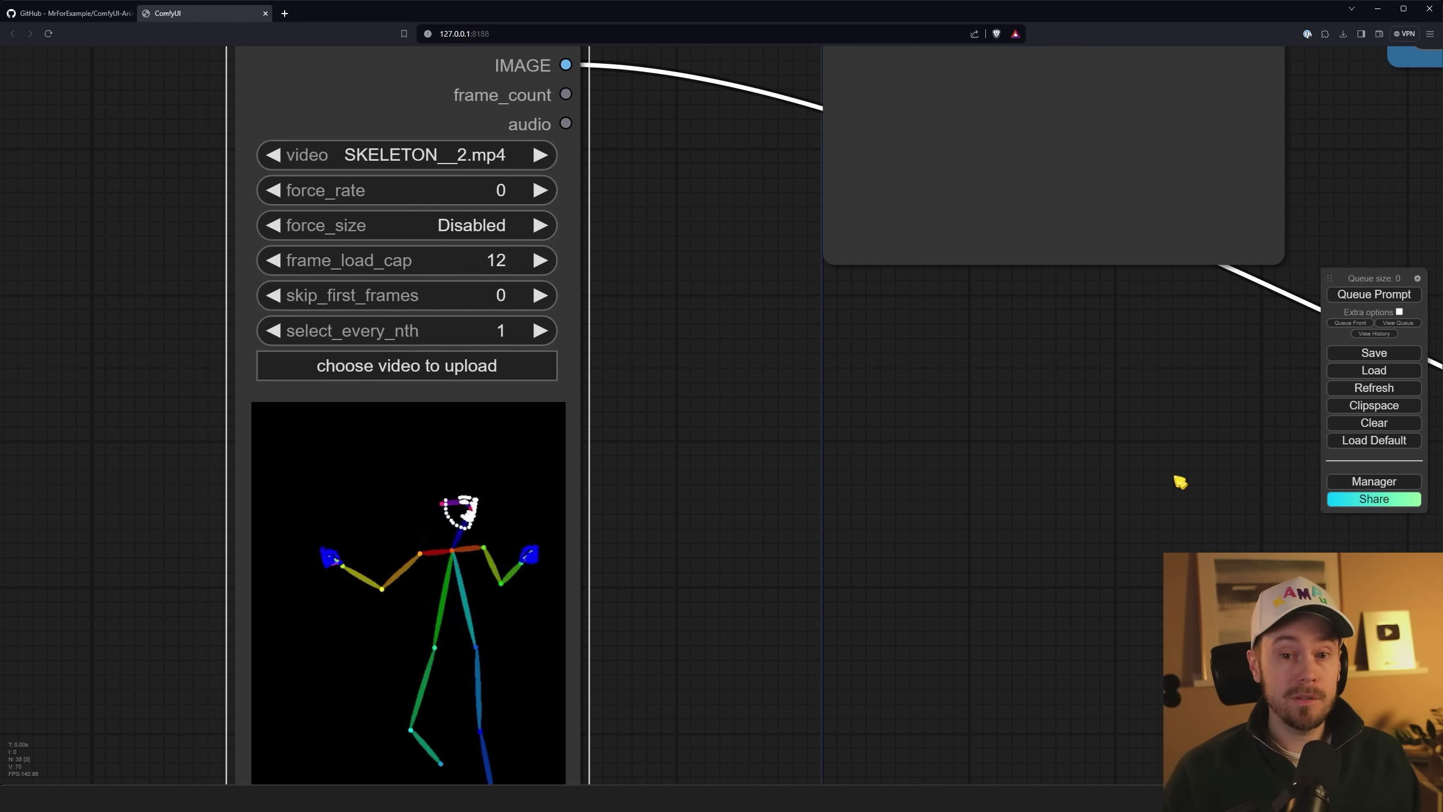
{"action": "scroll", "coordinate": [1108, 518], "scroll_direction": "down", "scroll_amount": 4}
{"action": "scroll", "coordinate": [1107, 518], "scroll_direction": "down", "scroll_amount": 2}
{"action": "left_click_drag", "start_coordinate": [1153, 516], "coordinate": [702, 320]}
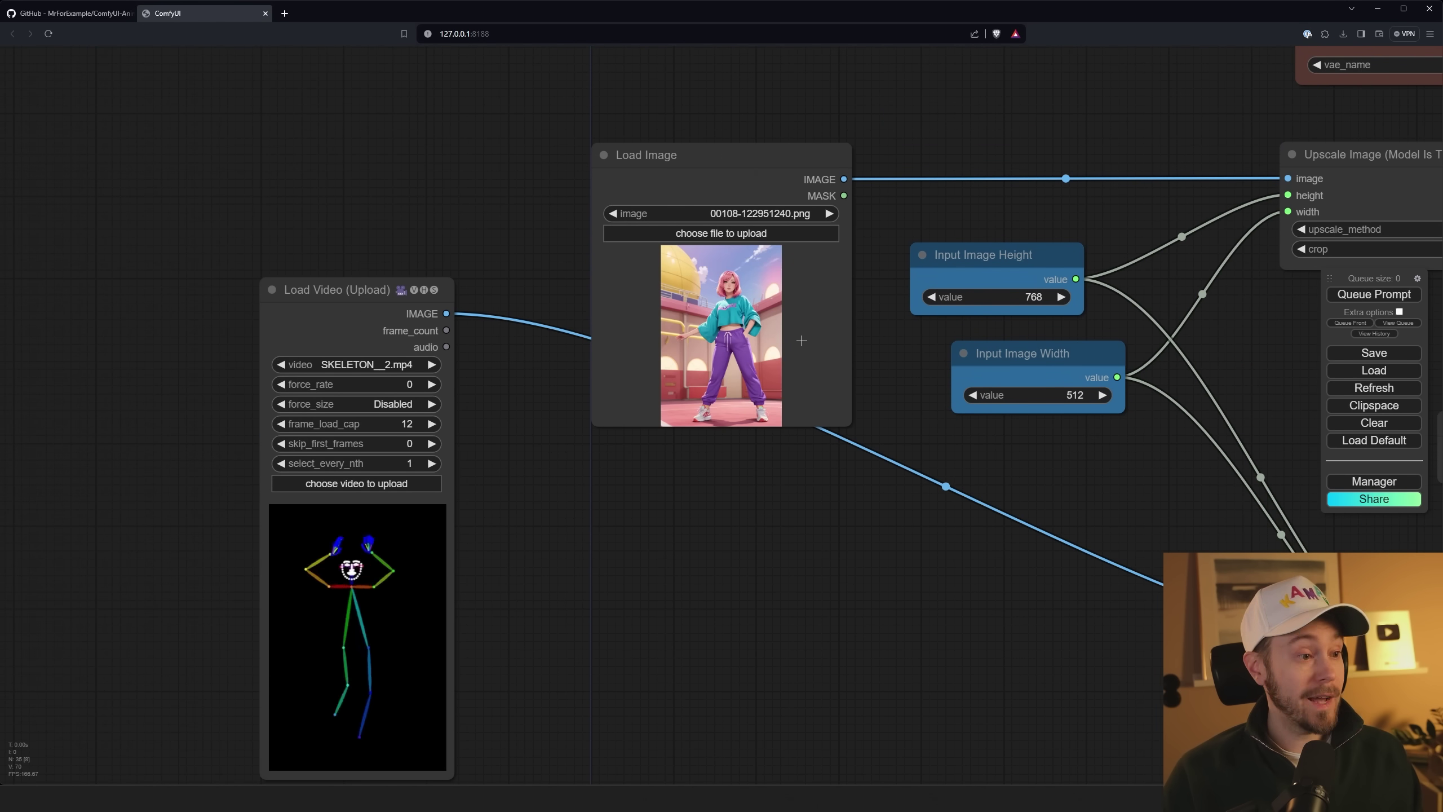
- Compare the skeleton video's figure with the reference image, and check the Input Image Height and Input Image Width nodes
{"action": "scroll", "coordinate": [529, 651], "scroll_direction": "up", "scroll_amount": 8}
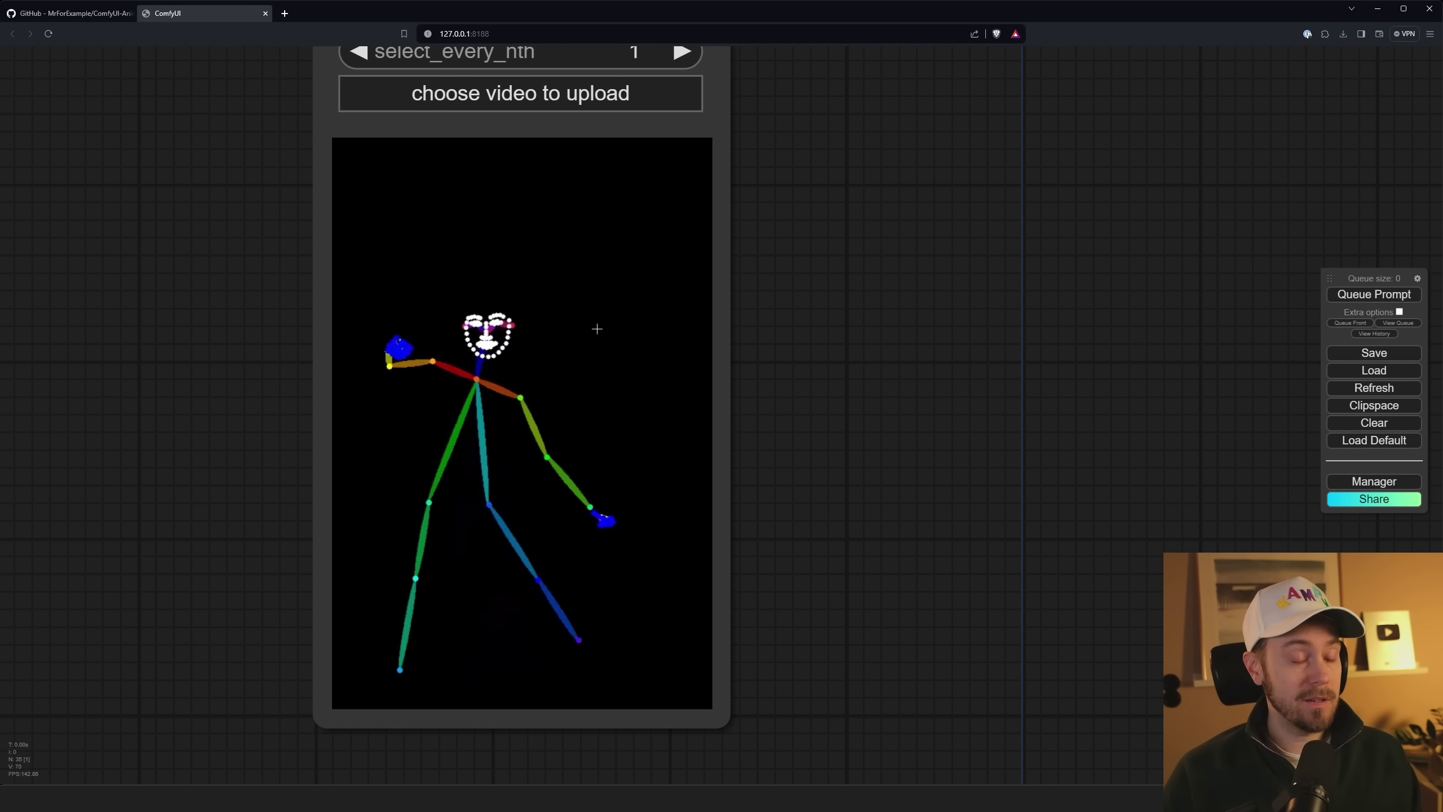
{"action": "scroll", "coordinate": [634, 341], "scroll_direction": "down", "scroll_amount": 5}
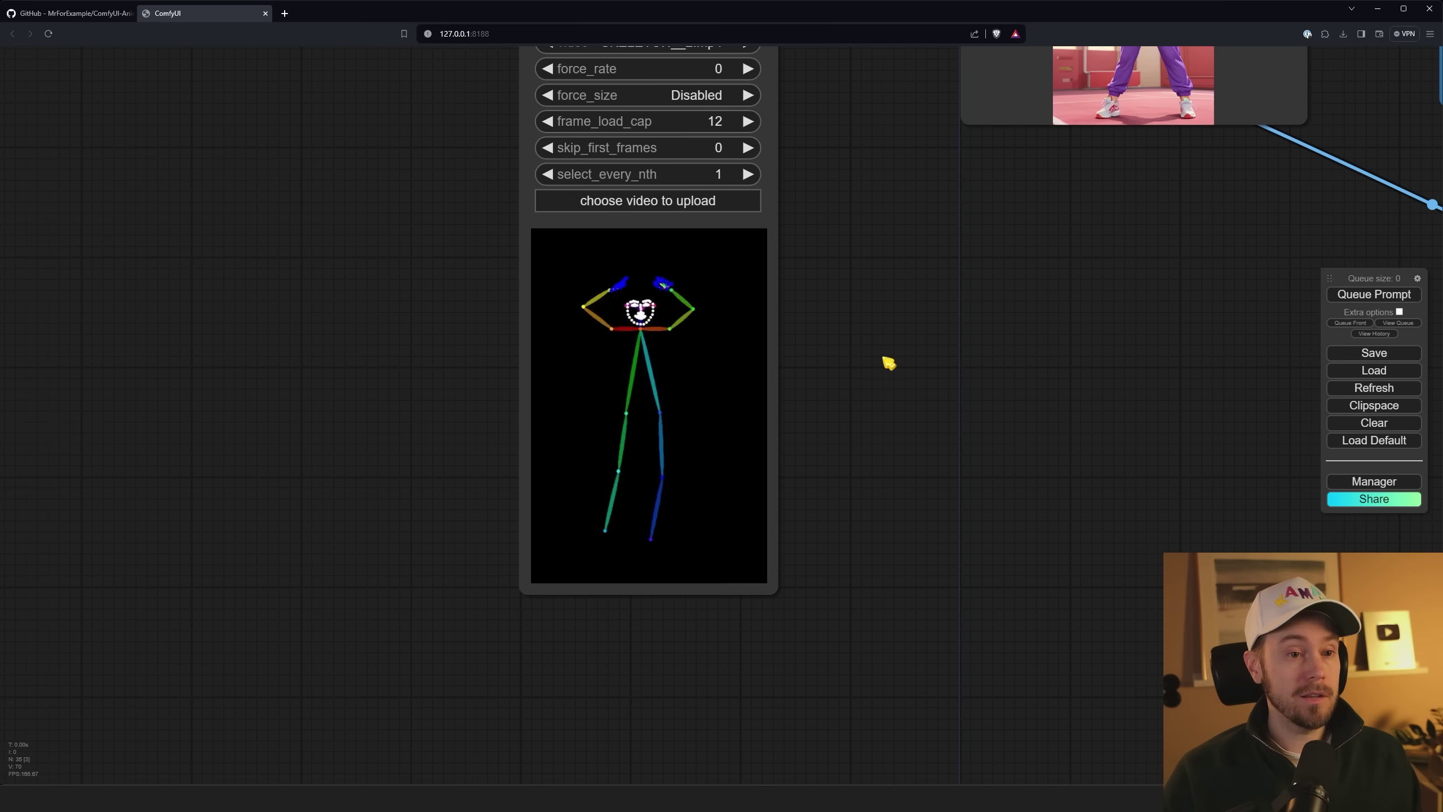
{"action": "left_click_drag", "start_coordinate": [886, 361], "coordinate": [534, 603]}
{"action": "scroll", "coordinate": [534, 603], "scroll_direction": "up", "scroll_amount": 2}
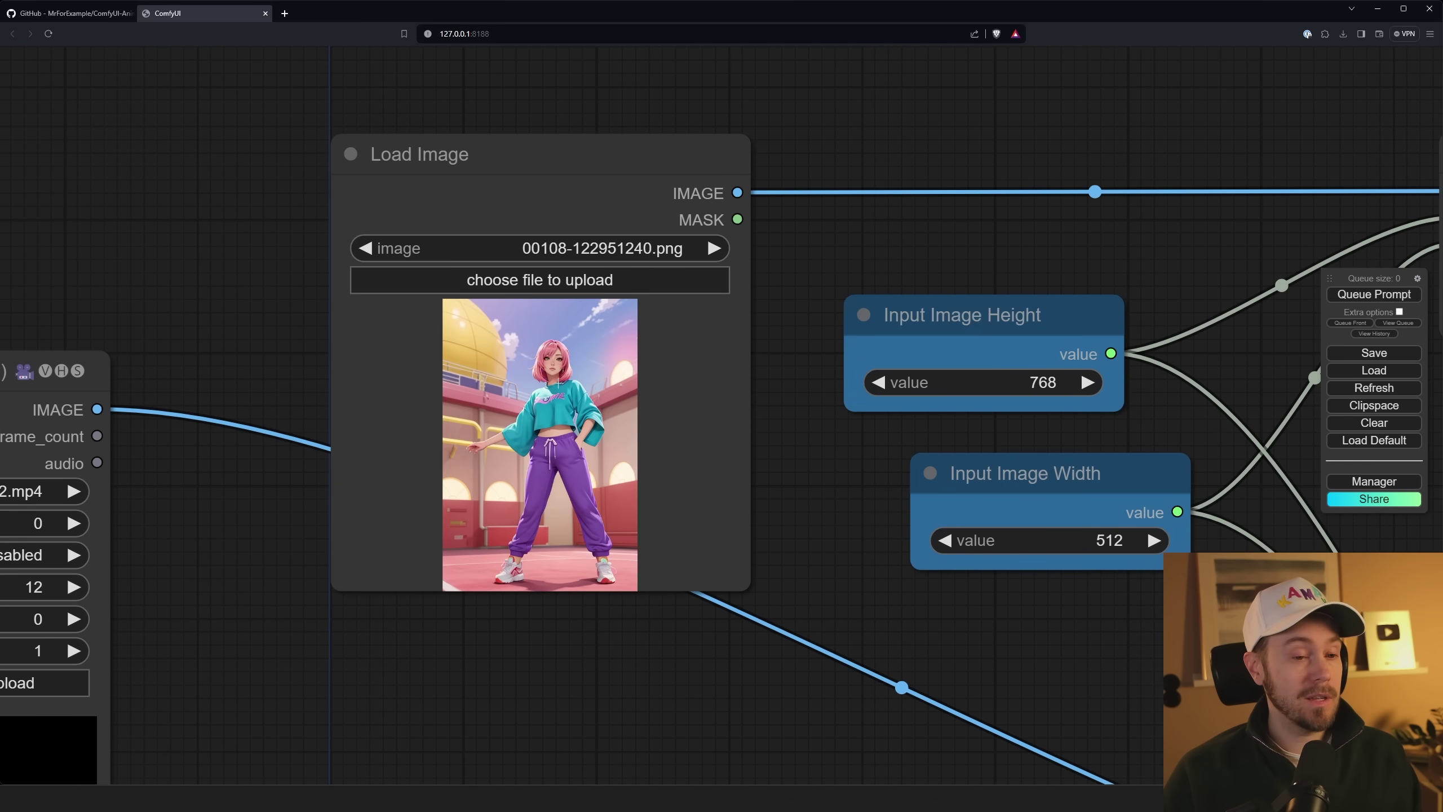
{"action": "scroll", "coordinate": [559, 456], "scroll_direction": "up", "scroll_amount": 2}
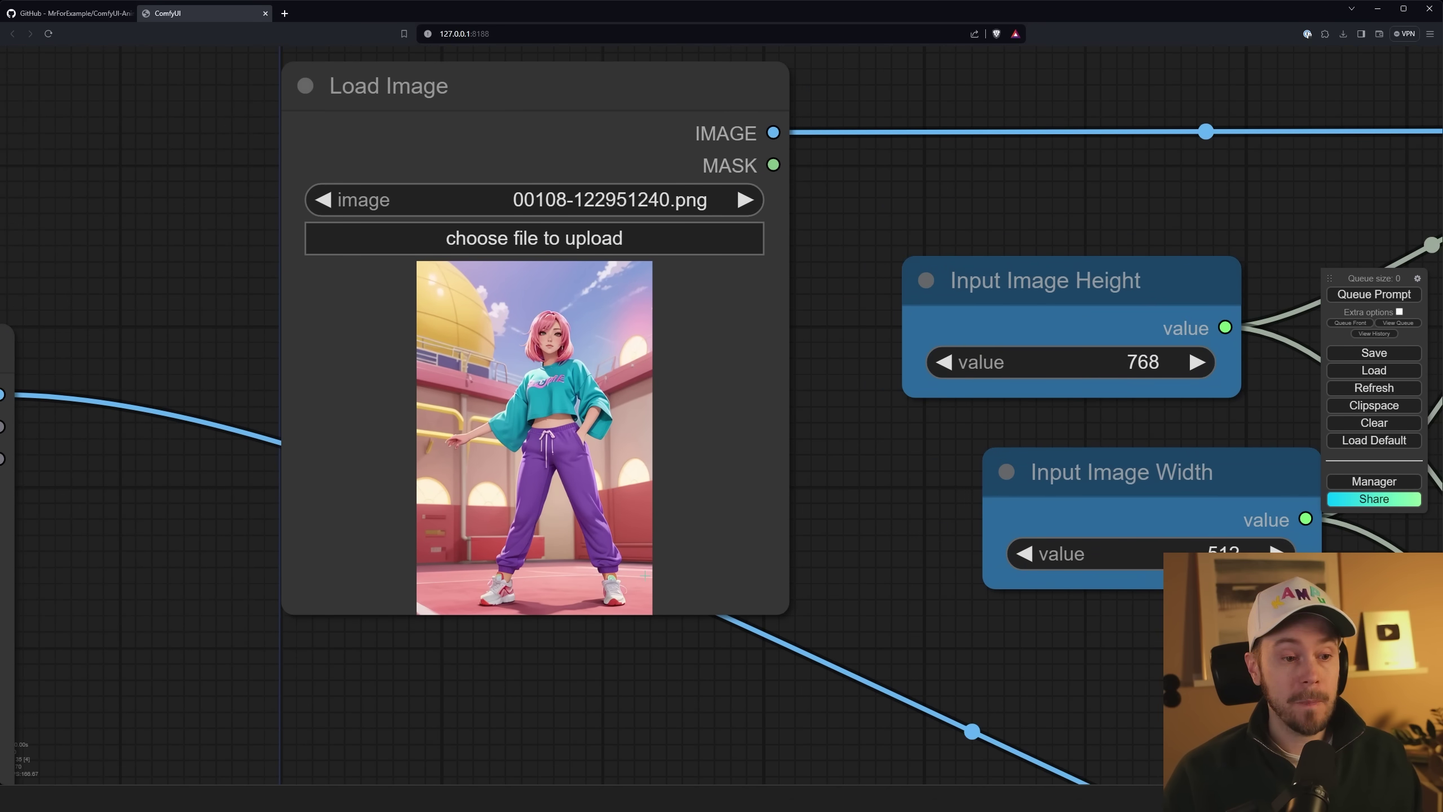
{"action": "scroll", "coordinate": [742, 676], "scroll_direction": "down", "scroll_amount": 2}
{"action": "scroll", "coordinate": [738, 670], "scroll_direction": "up", "scroll_amount": 2}
{"action": "left_click_drag", "start_coordinate": [1239, 588], "coordinate": [653, 460]}
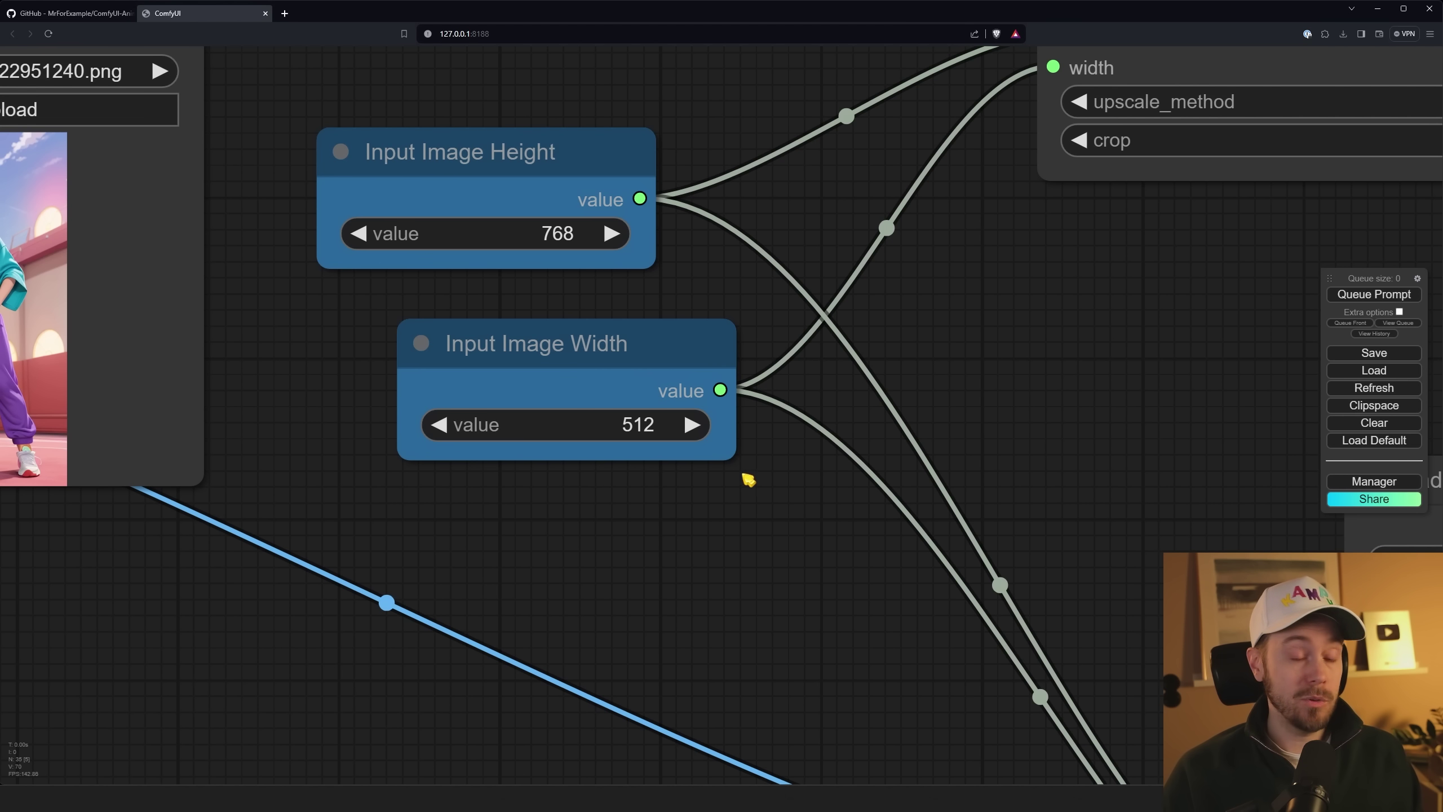
- Examine the node chain from the input size and upscale nodes through the Animate Anyone Sampler to the SEGSDetailer face-fix group
{"action": "scroll", "coordinate": [729, 534], "scroll_direction": "down", "scroll_amount": 4}
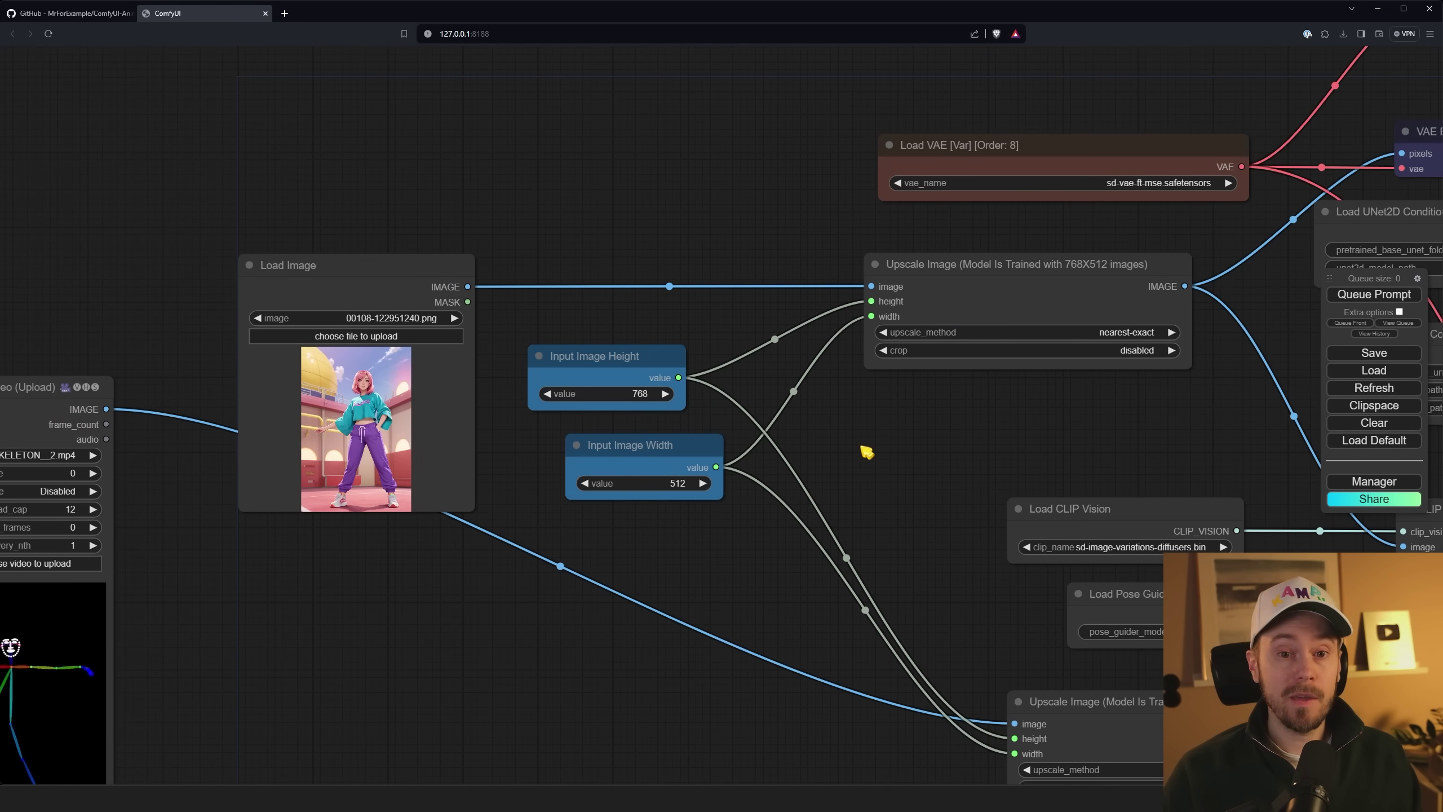
{"action": "scroll", "coordinate": [596, 396], "scroll_direction": "down", "scroll_amount": 1}
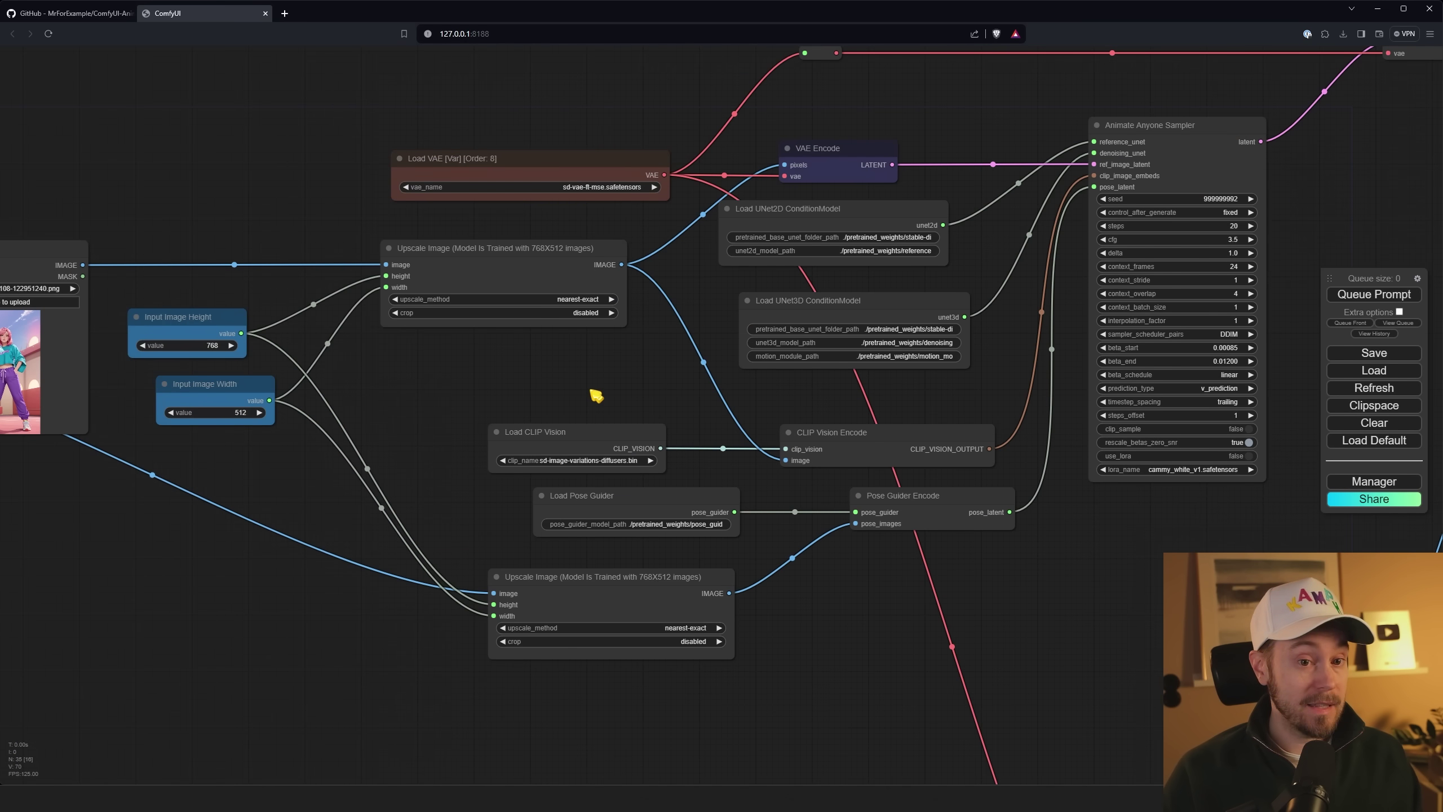
{"action": "left_click_drag", "start_coordinate": [595, 396], "coordinate": [368, 384]}
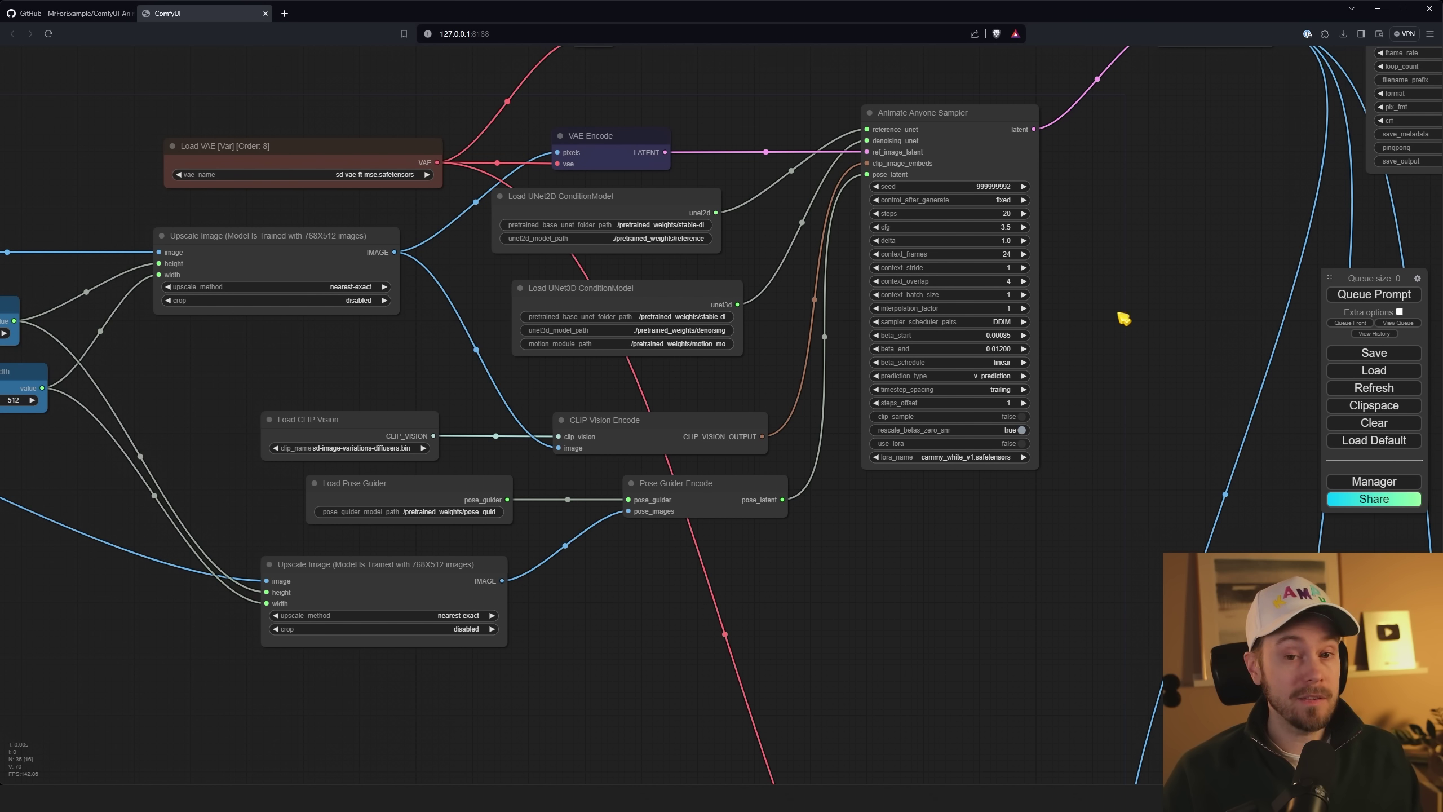
{"action": "scroll", "coordinate": [1107, 376], "scroll_direction": "down", "scroll_amount": 1}
{"action": "left_click_drag", "start_coordinate": [1117, 409], "coordinate": [744, 187]}
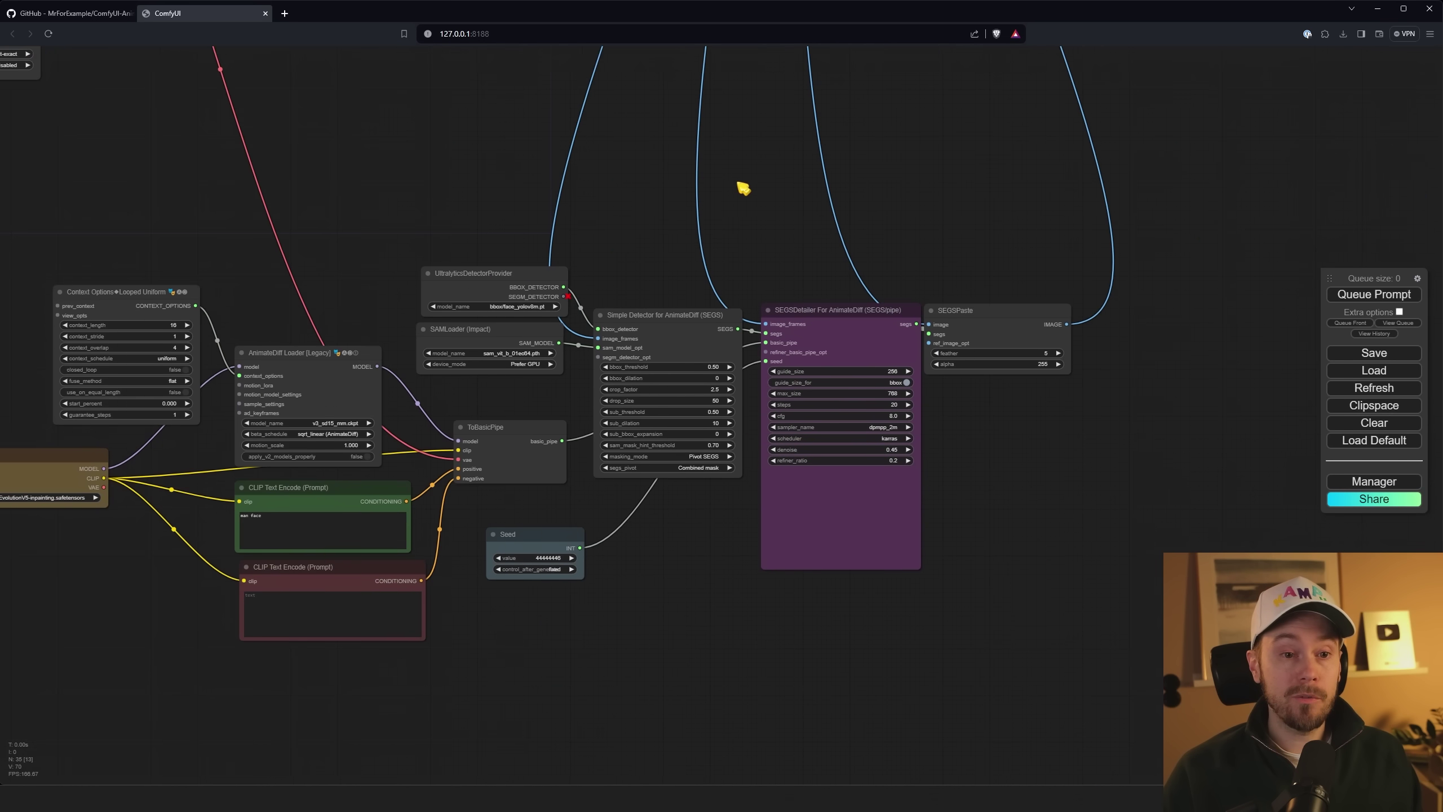
{"action": "left_click", "coordinate": [806, 324]}
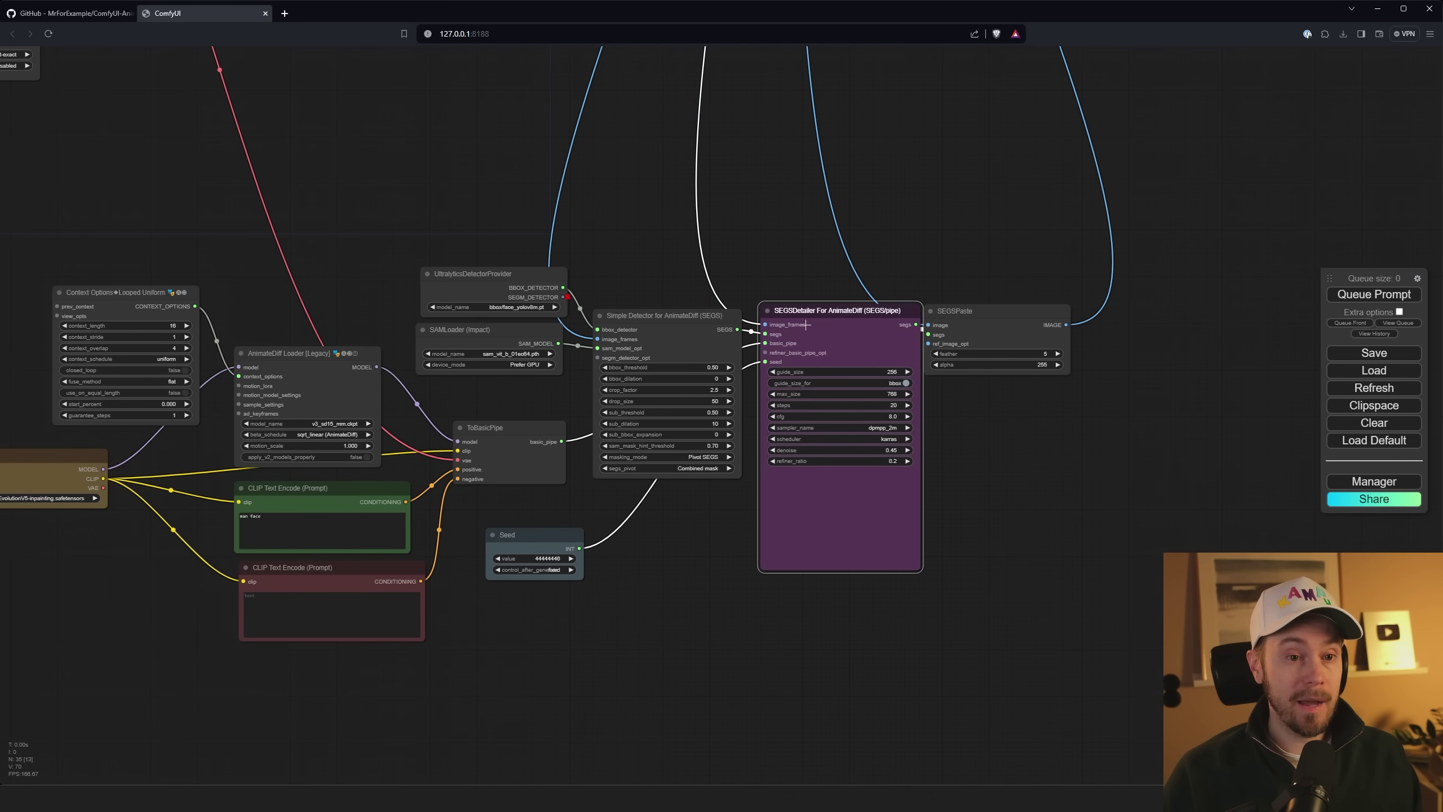
{"action": "right_click", "coordinate": [818, 311]}
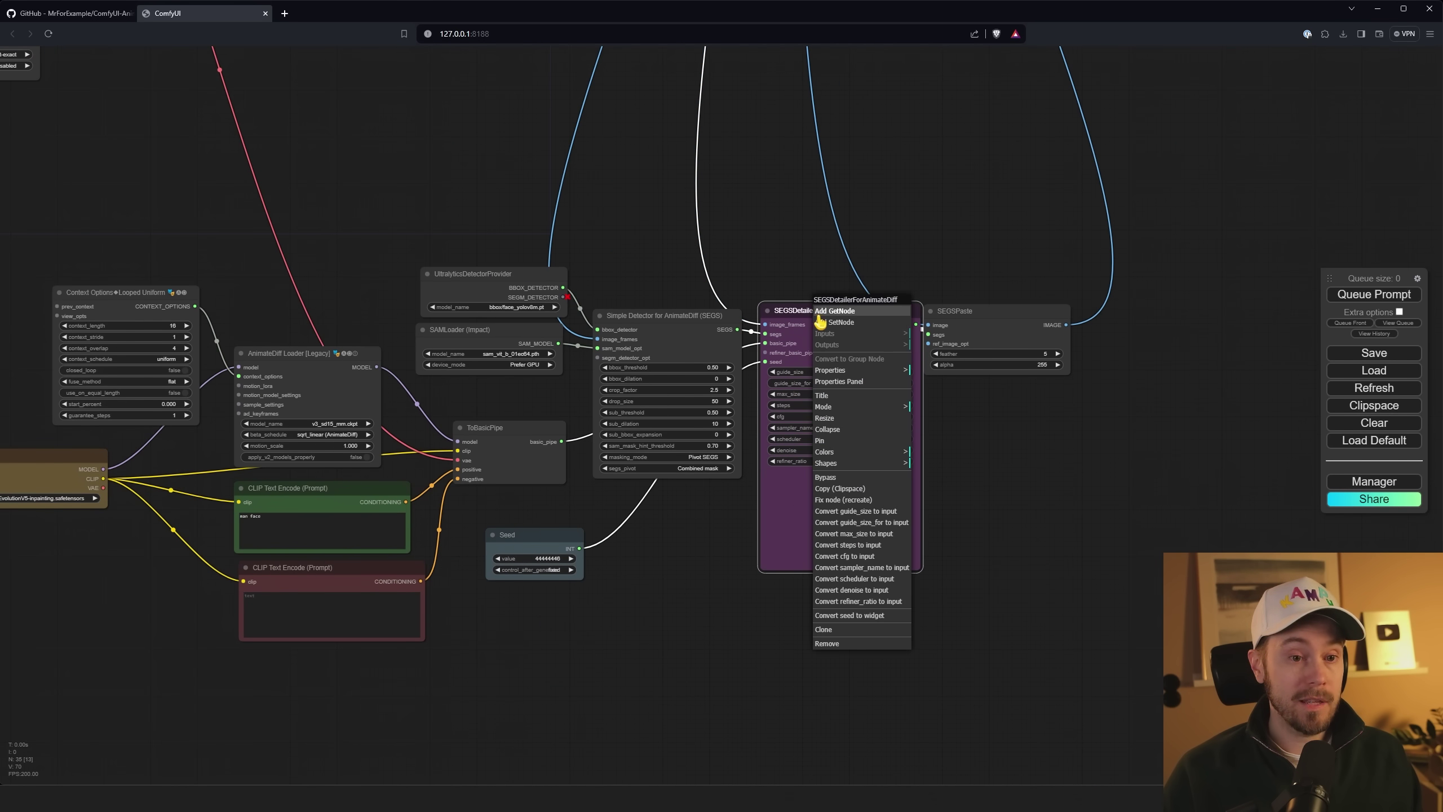
{"action": "scroll", "coordinate": [847, 446], "scroll_direction": "up", "scroll_amount": 6}
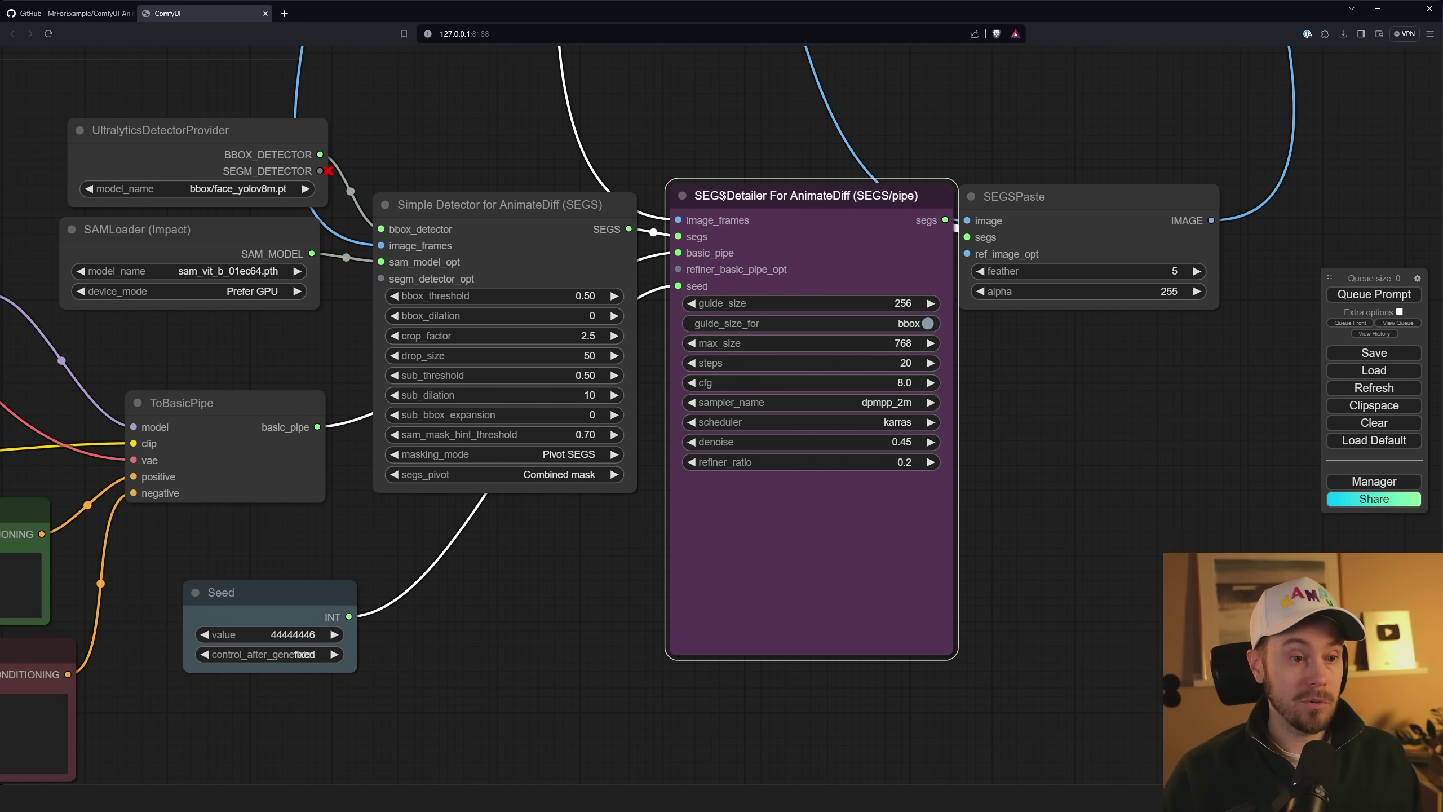
{"action": "left_click", "coordinate": [666, 160]}
{"action": "scroll", "coordinate": [666, 160], "scroll_direction": "down", "scroll_amount": 5}
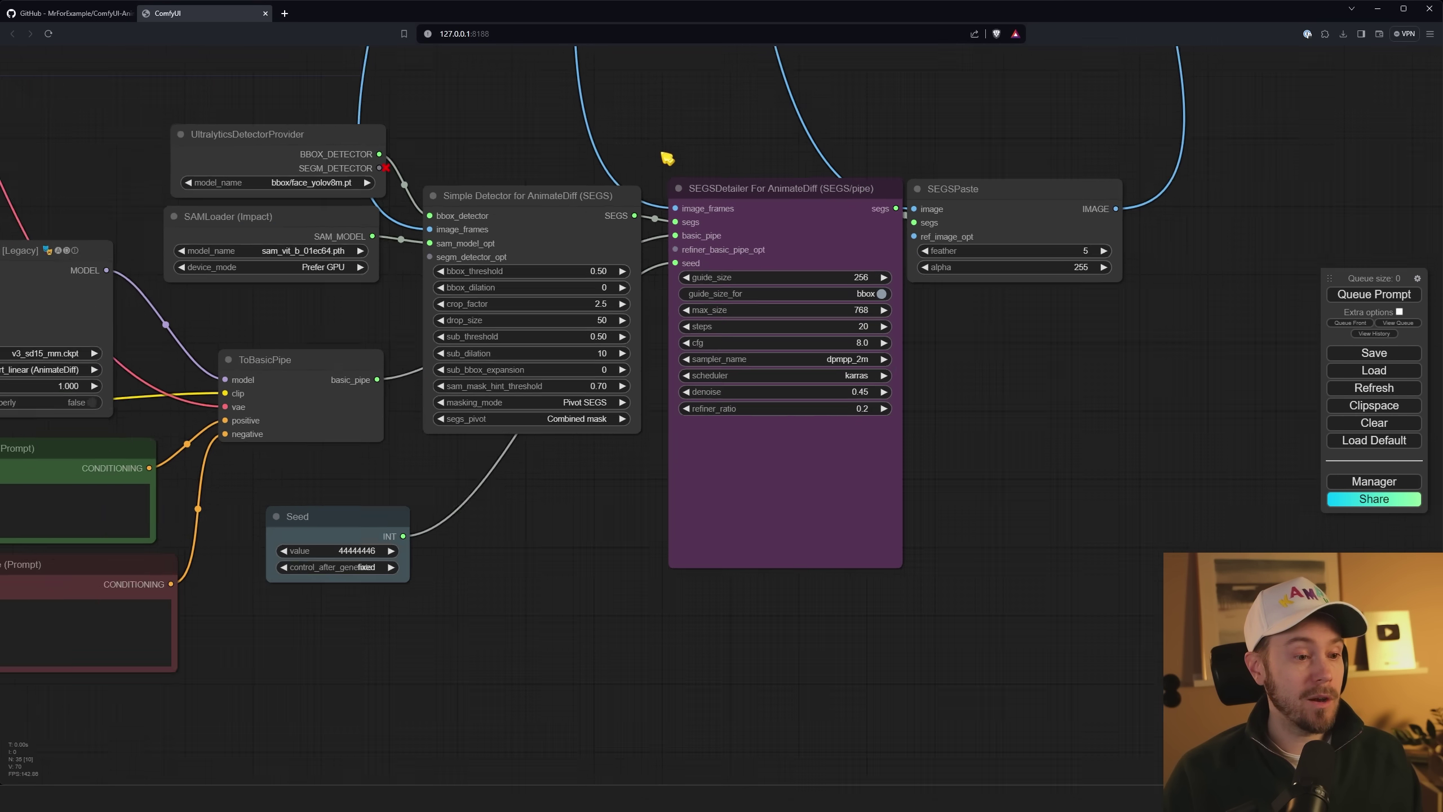
- Bypass the pose-extraction group of Load Video, DWPose Estimator, Preview Image and Video Combine nodes
{"action": "left_click_drag", "start_coordinate": [670, 117], "coordinate": [823, 383]}
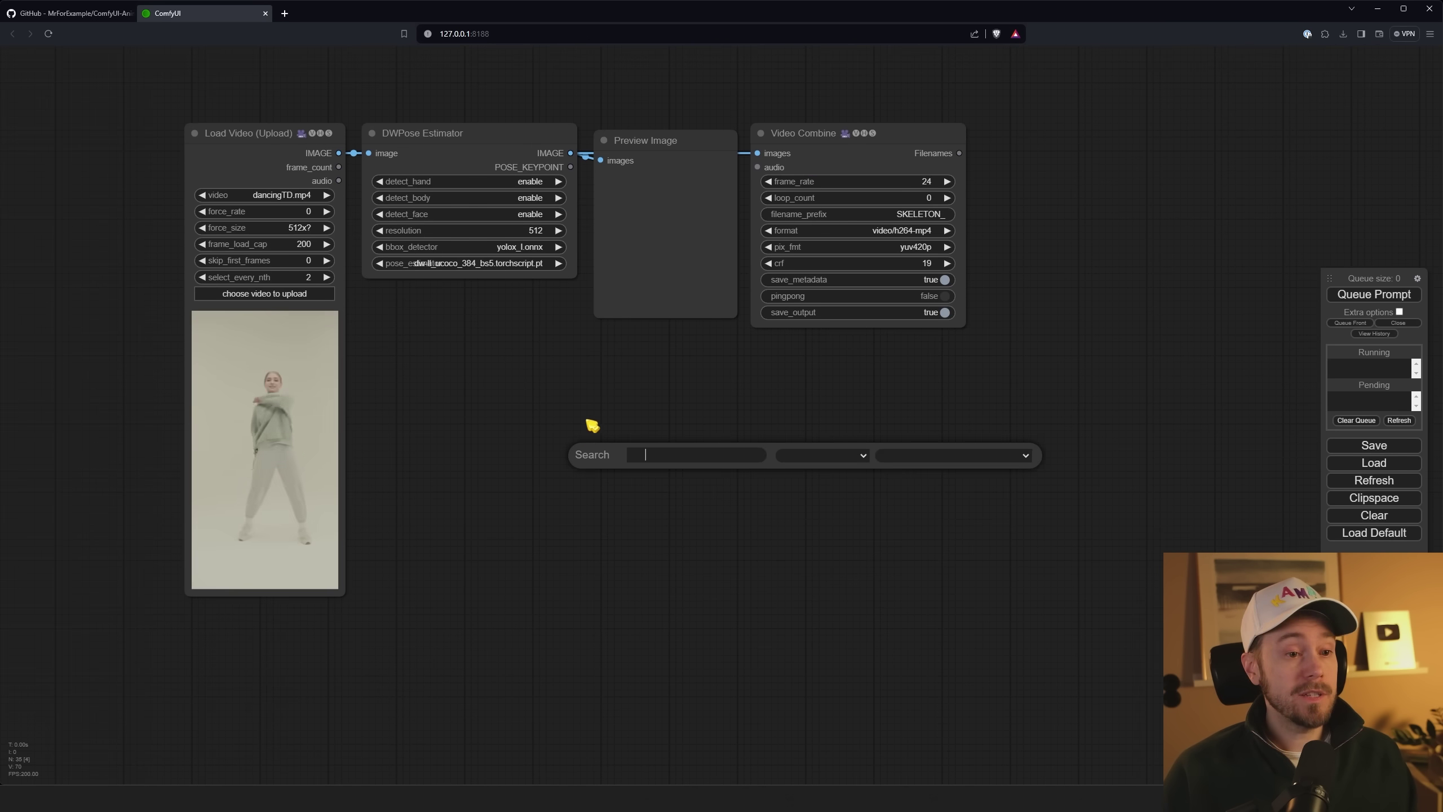
{"action": "left_click_drag", "start_coordinate": [142, 89], "coordinate": [380, 145]}
{"action": "key", "text": "ctrl+b"}
- Queue the prompt to generate the animation from the reference image and skeleton video
{"action": "scroll", "coordinate": [795, 499], "scroll_direction": "down", "scroll_amount": 2}
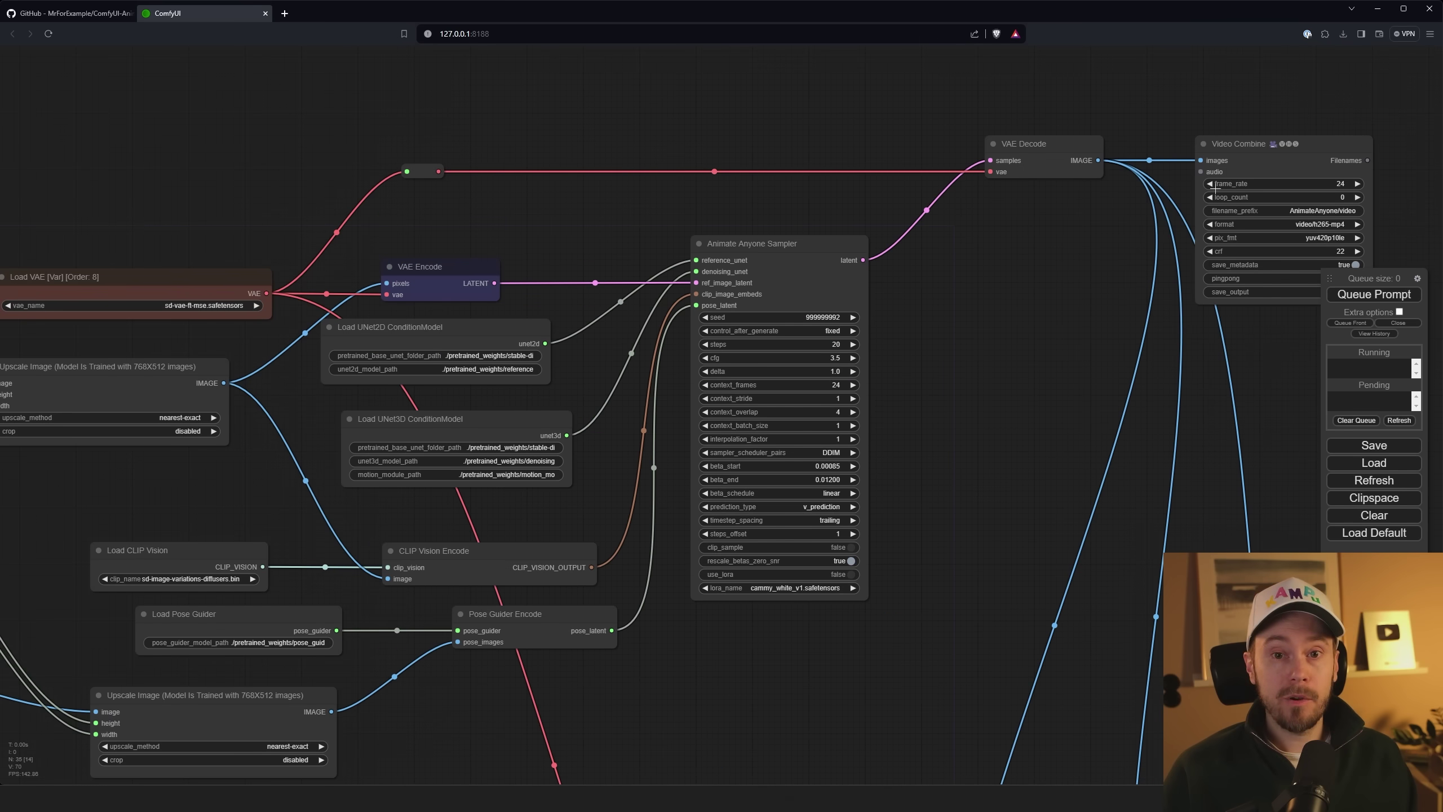
{"action": "left_click_drag", "start_coordinate": [633, 167], "coordinate": [798, 150]}
{"action": "left_click", "coordinate": [1373, 294]}
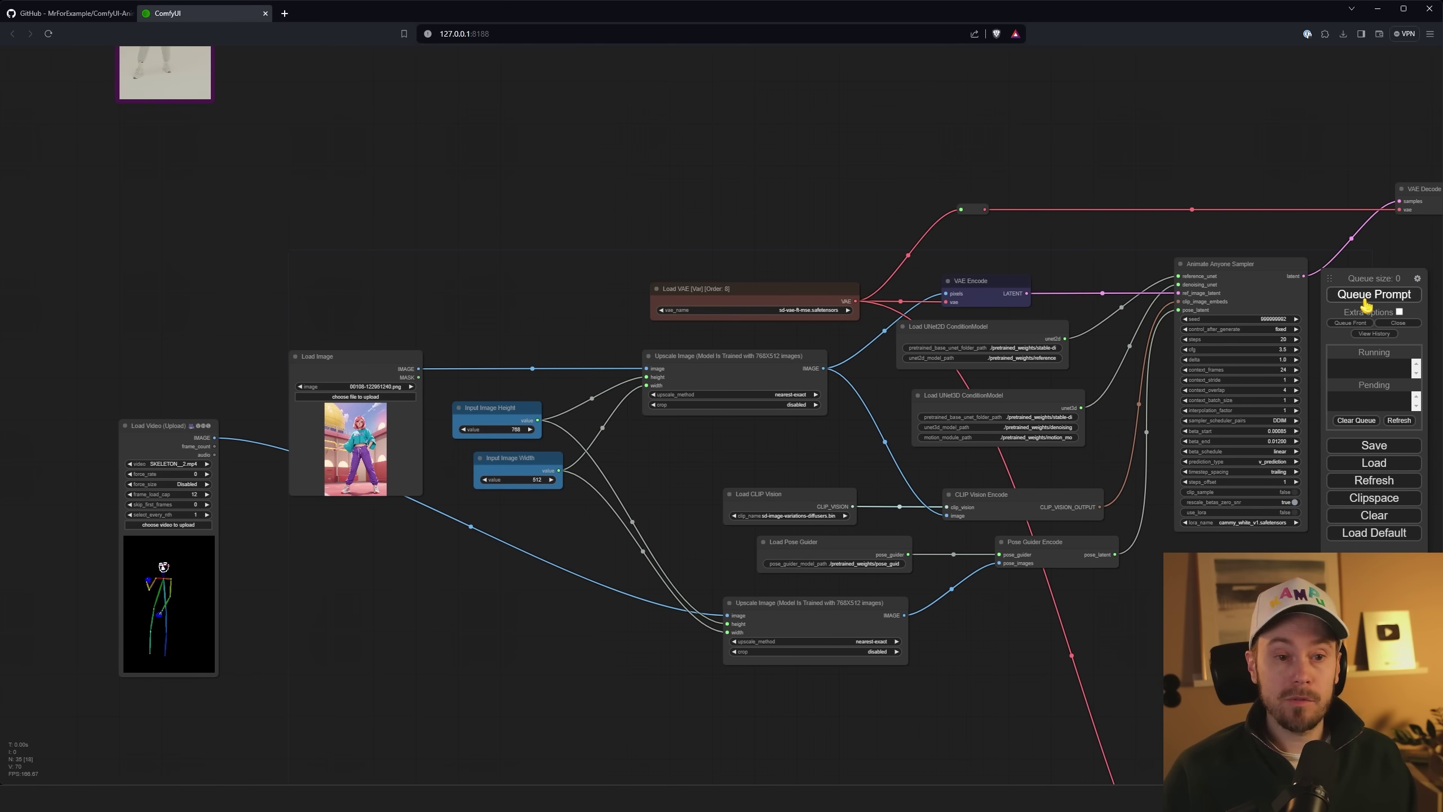
{"action": "left_click_drag", "start_coordinate": [991, 351], "coordinate": [656, 291]}
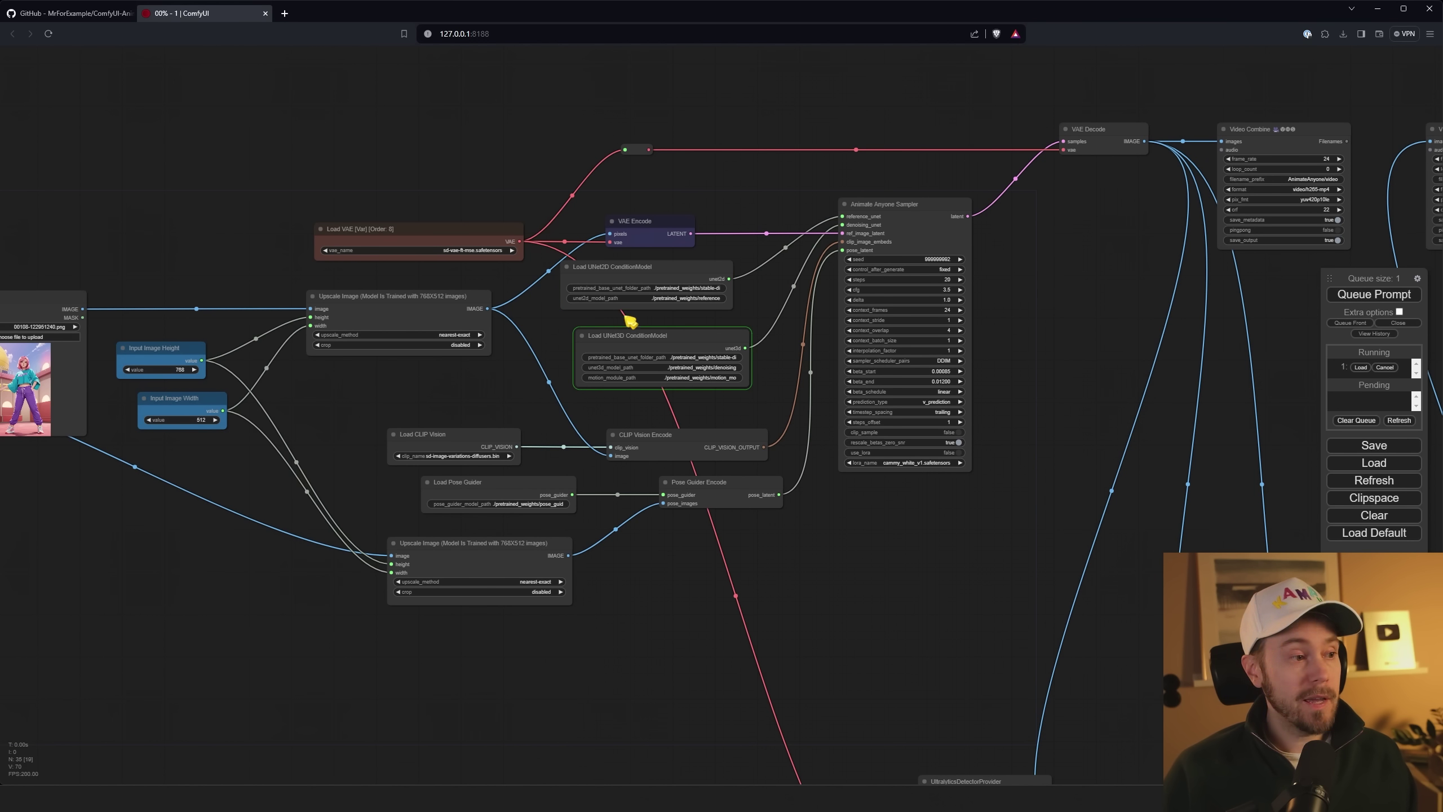
- Choose sd-vae-ft-mse.safetensors as the vae_name in the Load VAE node
{"action": "scroll", "coordinate": [384, 187], "scroll_direction": "up", "scroll_amount": 6}
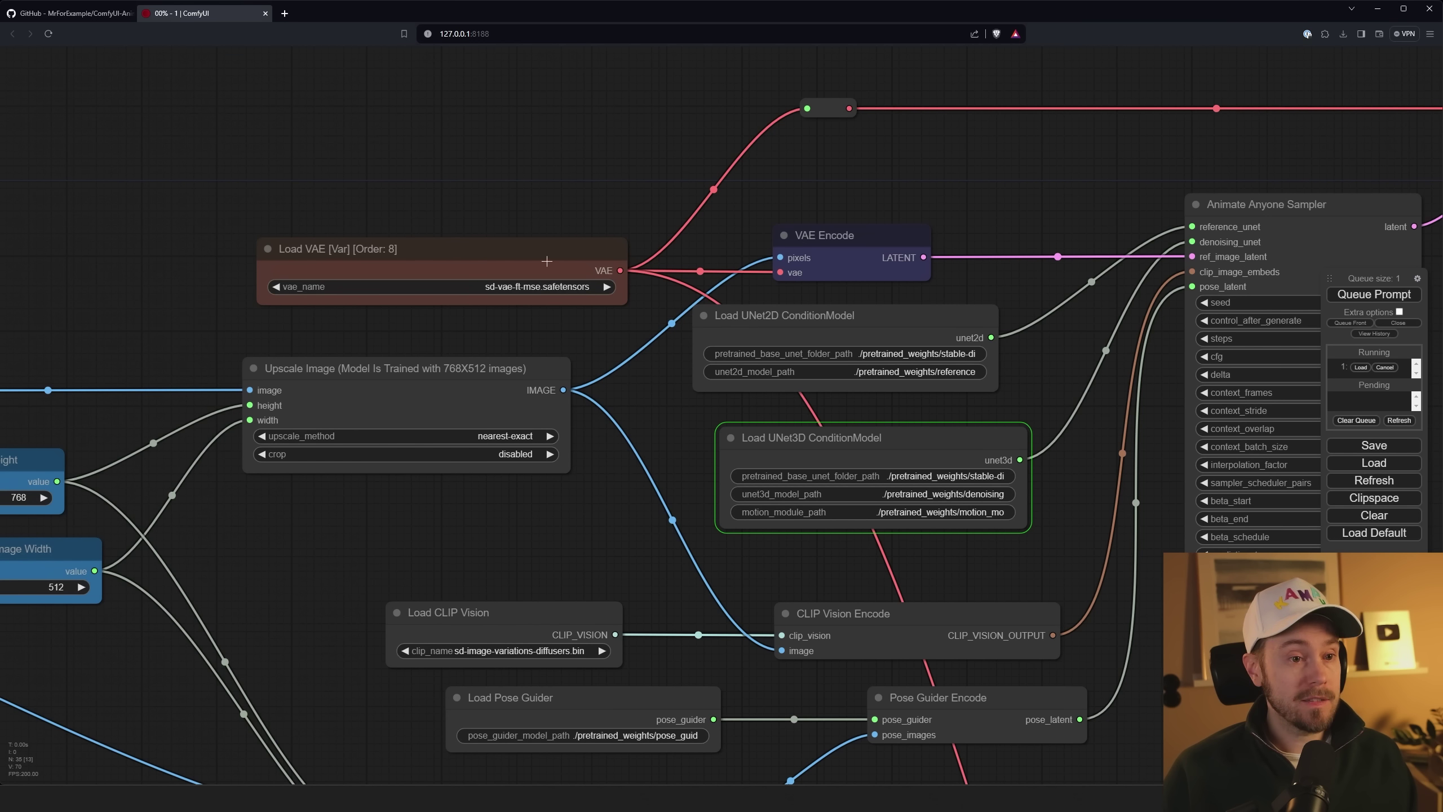
{"action": "left_click", "coordinate": [554, 287]}
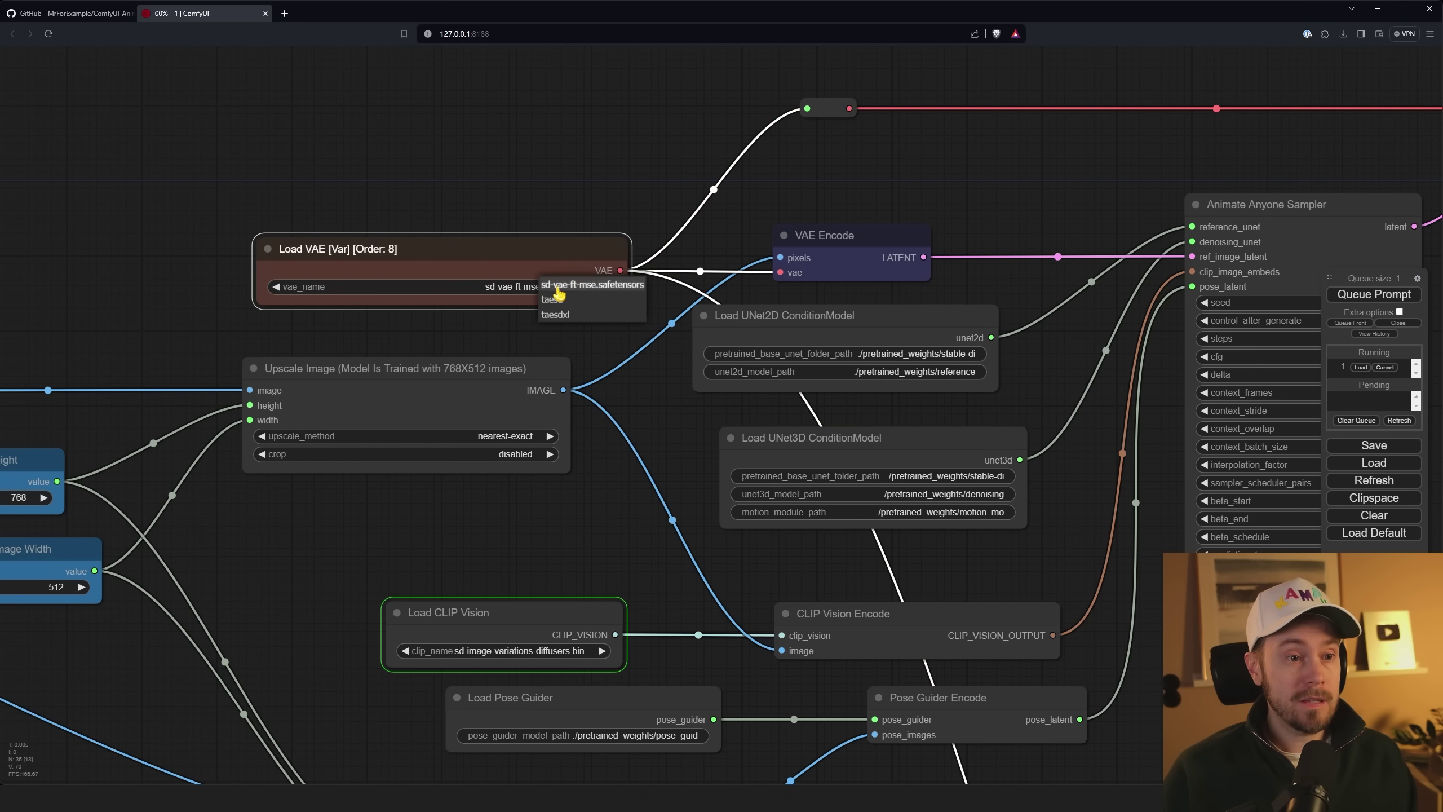
{"action": "left_click", "coordinate": [588, 286]}
{"action": "left_click", "coordinate": [587, 199]}
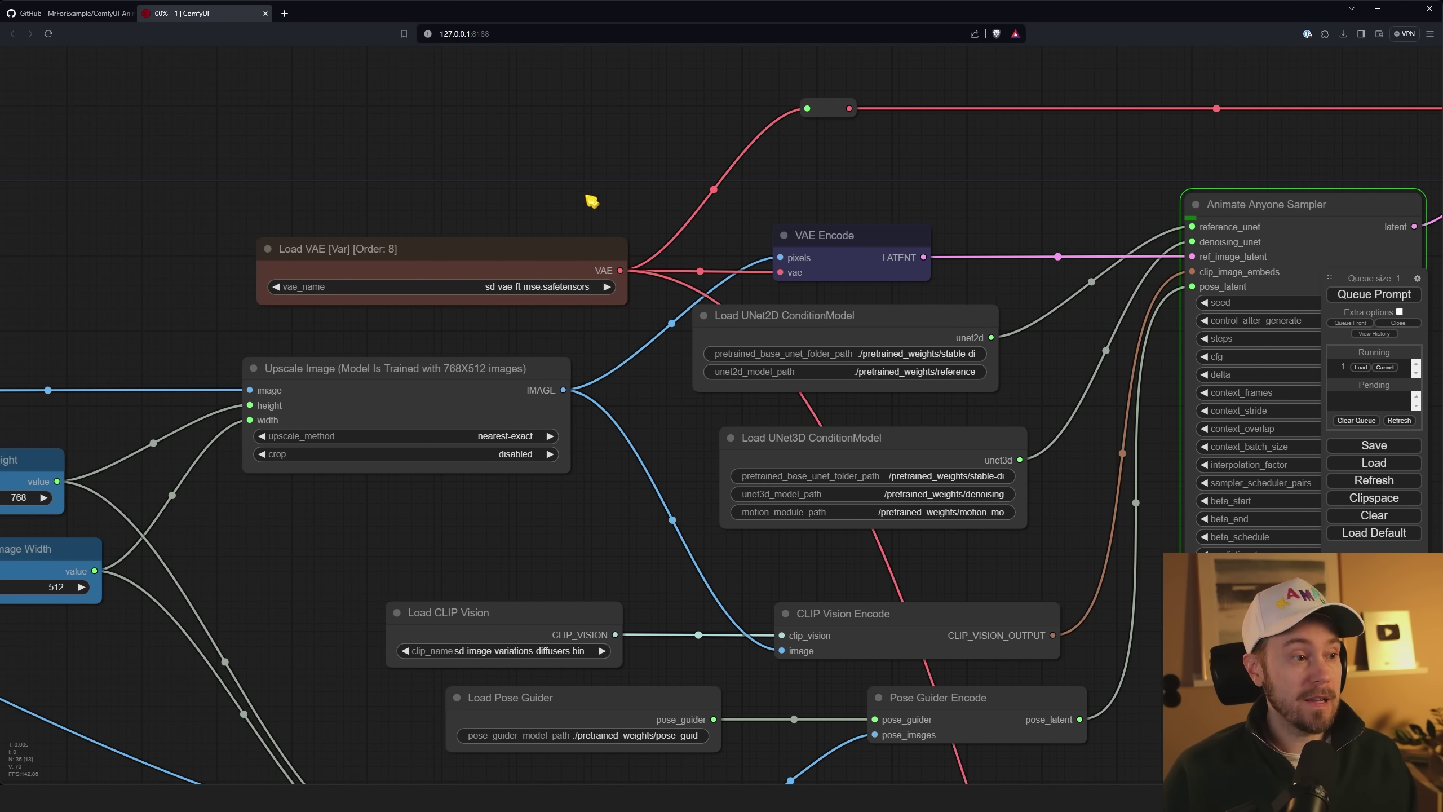
- Follow the Animate Anyone Sampler's progress and examine the animation in the first Video Combine node
{"action": "scroll", "coordinate": [600, 190], "scroll_direction": "down", "scroll_amount": 5}
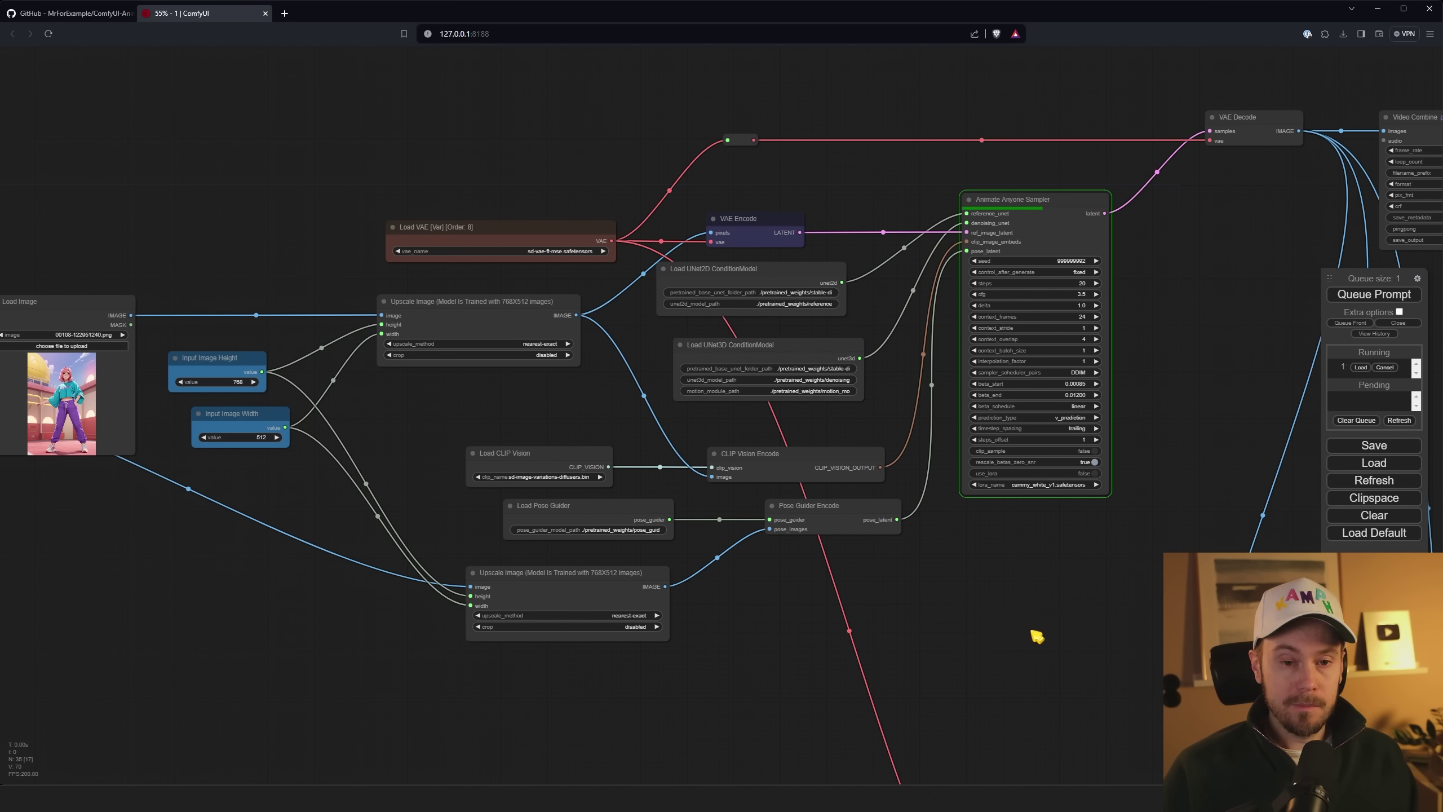
{"action": "left_click_drag", "start_coordinate": [975, 182], "coordinate": [486, 258]}
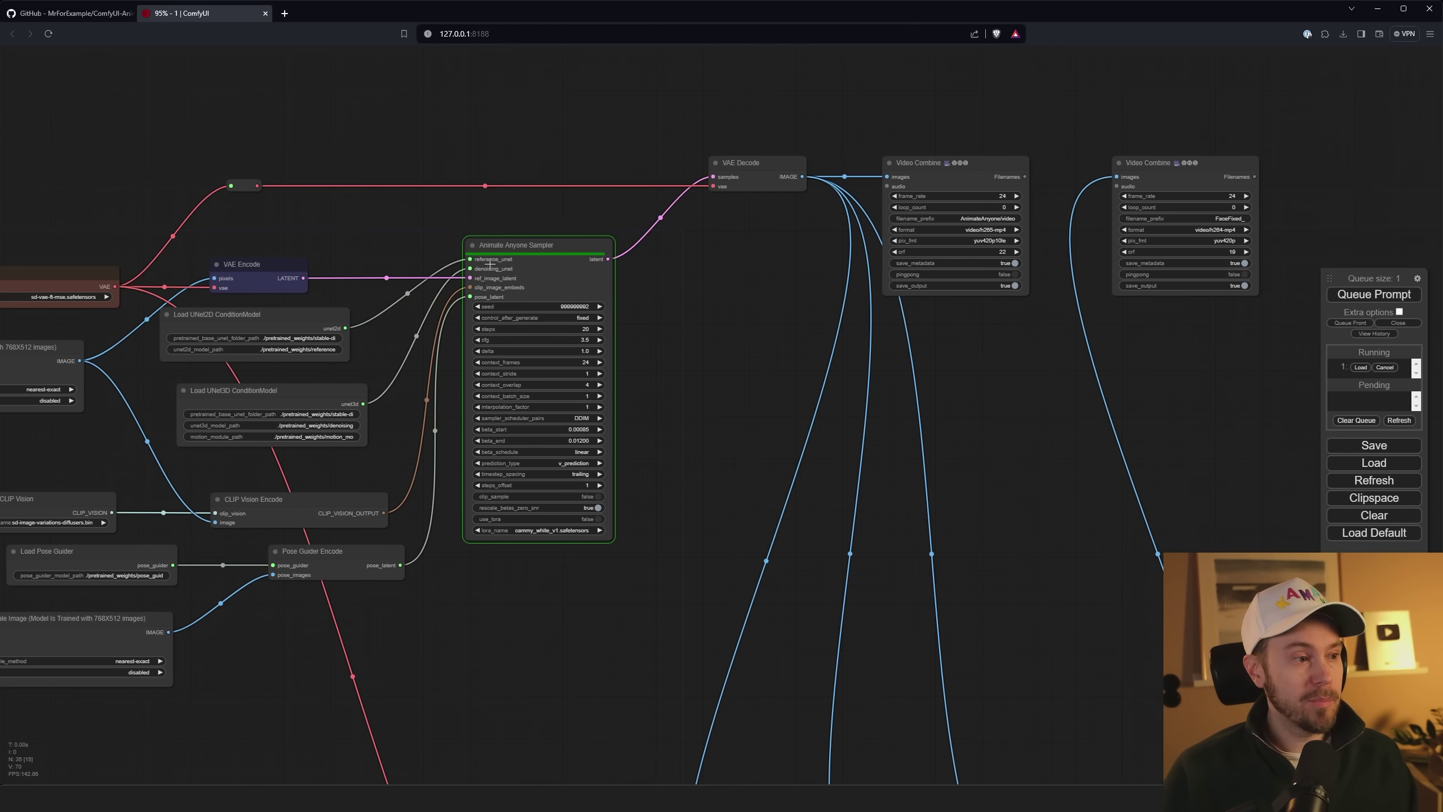
{"action": "scroll", "coordinate": [486, 280], "scroll_direction": "up", "scroll_amount": 7}
{"action": "scroll", "coordinate": [940, 570], "scroll_direction": "down", "scroll_amount": 4}
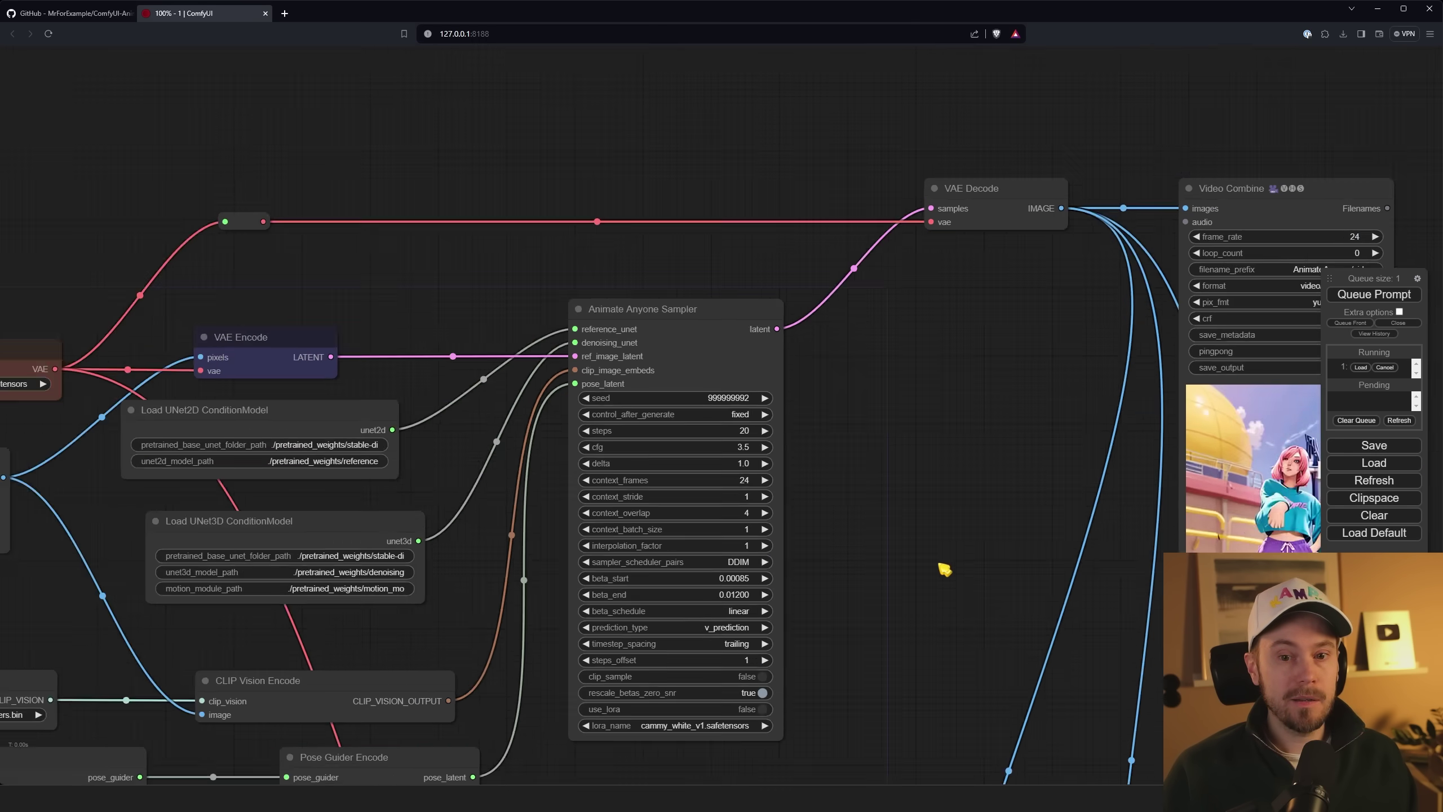
{"action": "scroll", "coordinate": [941, 583], "scroll_direction": "down", "scroll_amount": 3}
{"action": "scroll", "coordinate": [868, 391], "scroll_direction": "up", "scroll_amount": 8}
{"action": "scroll", "coordinate": [868, 391], "scroll_direction": "up", "scroll_amount": 2}
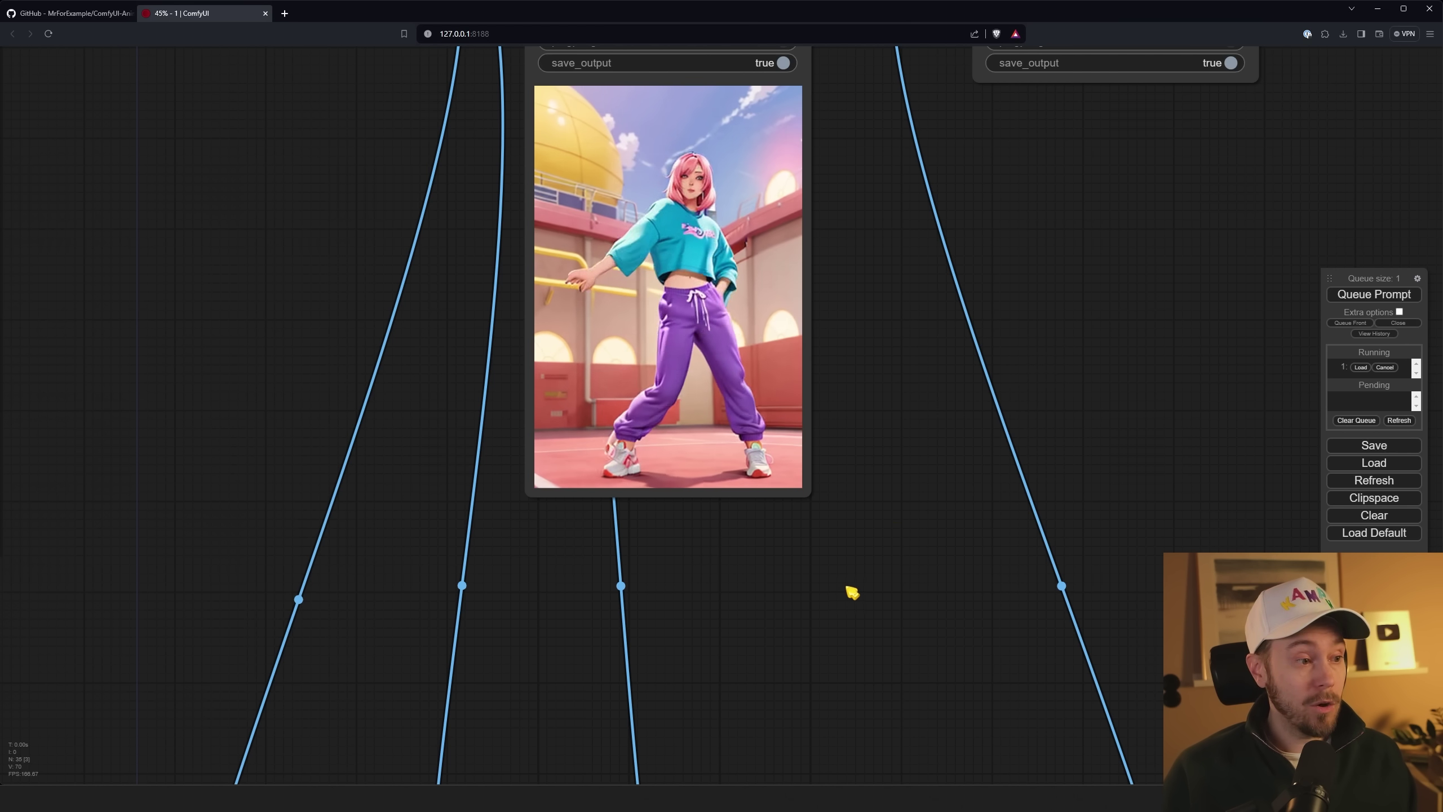
- Monitor the SEGSDetailer For AnimateDiff node and compare the original animation with the FaceFixed output in the two Video Combine nodes
{"action": "scroll", "coordinate": [846, 595], "scroll_direction": "down", "scroll_amount": 4}
{"action": "left_click_drag", "start_coordinate": [857, 694], "coordinate": [763, 326]}
{"action": "scroll", "coordinate": [818, 561], "scroll_direction": "up", "scroll_amount": 3}
{"action": "left_click_drag", "start_coordinate": [917, 525], "coordinate": [924, 519]}
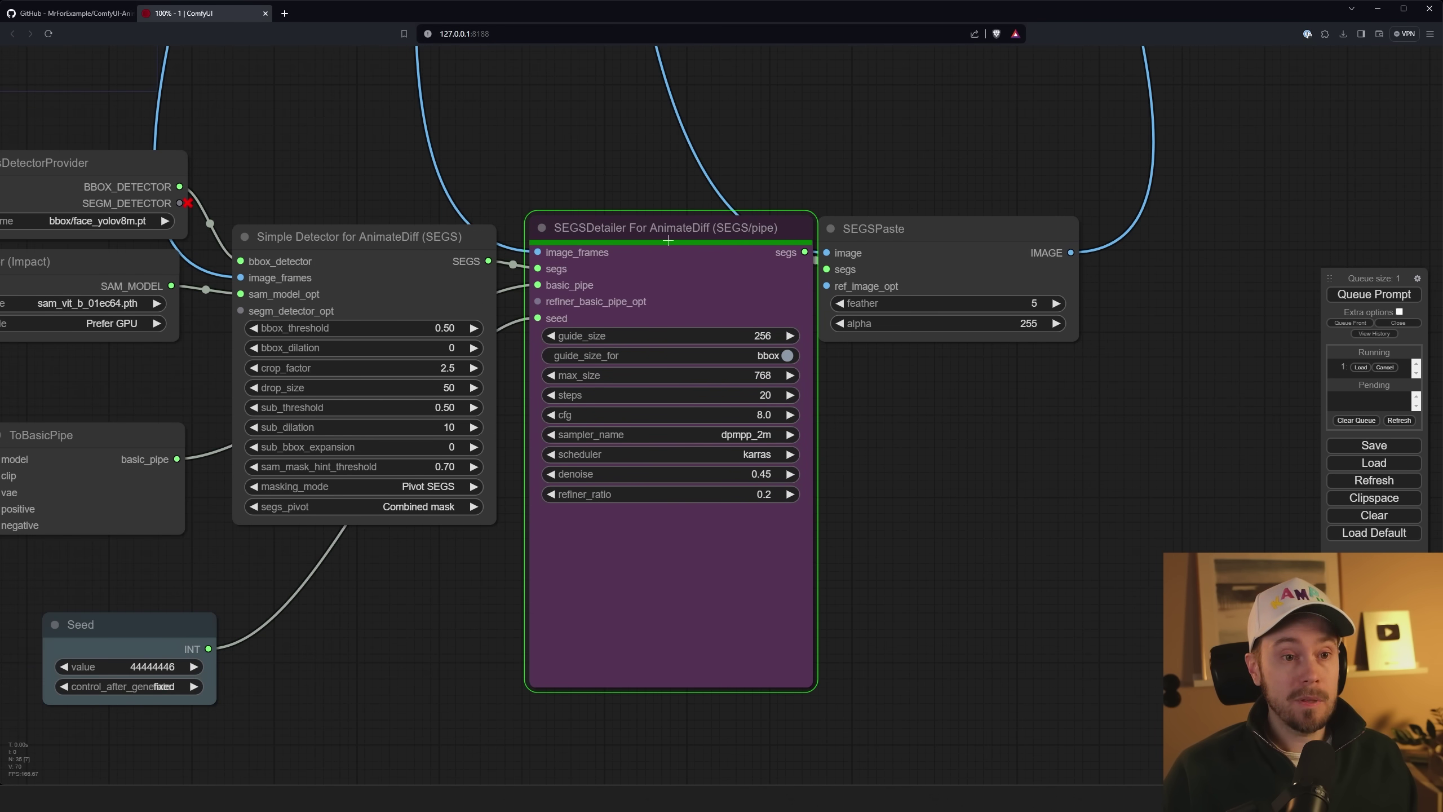
{"action": "scroll", "coordinate": [821, 184], "scroll_direction": "down", "scroll_amount": 5}
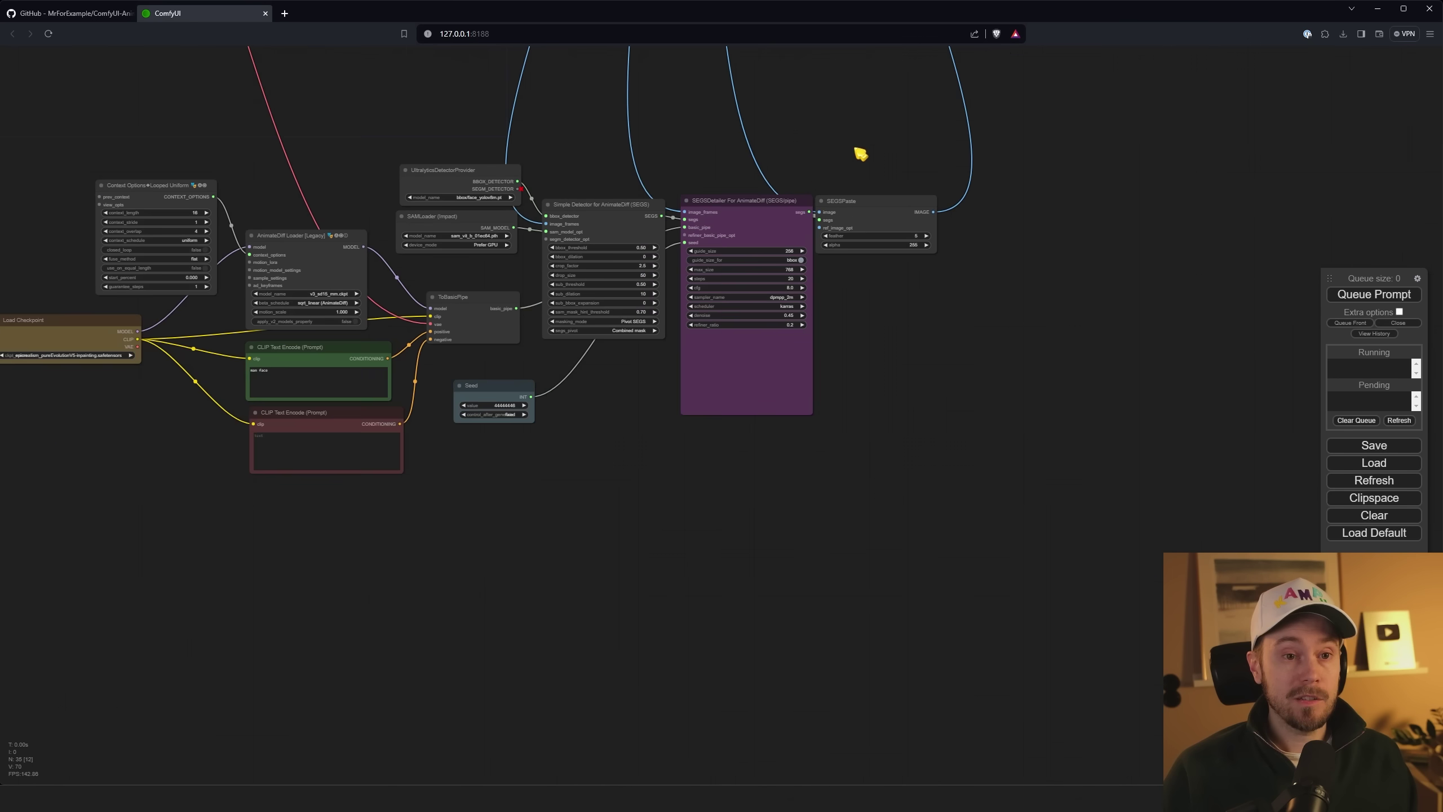
{"action": "left_click_drag", "start_coordinate": [860, 154], "coordinate": [799, 467]}
{"action": "scroll", "coordinate": [966, 296], "scroll_direction": "up", "scroll_amount": 5}
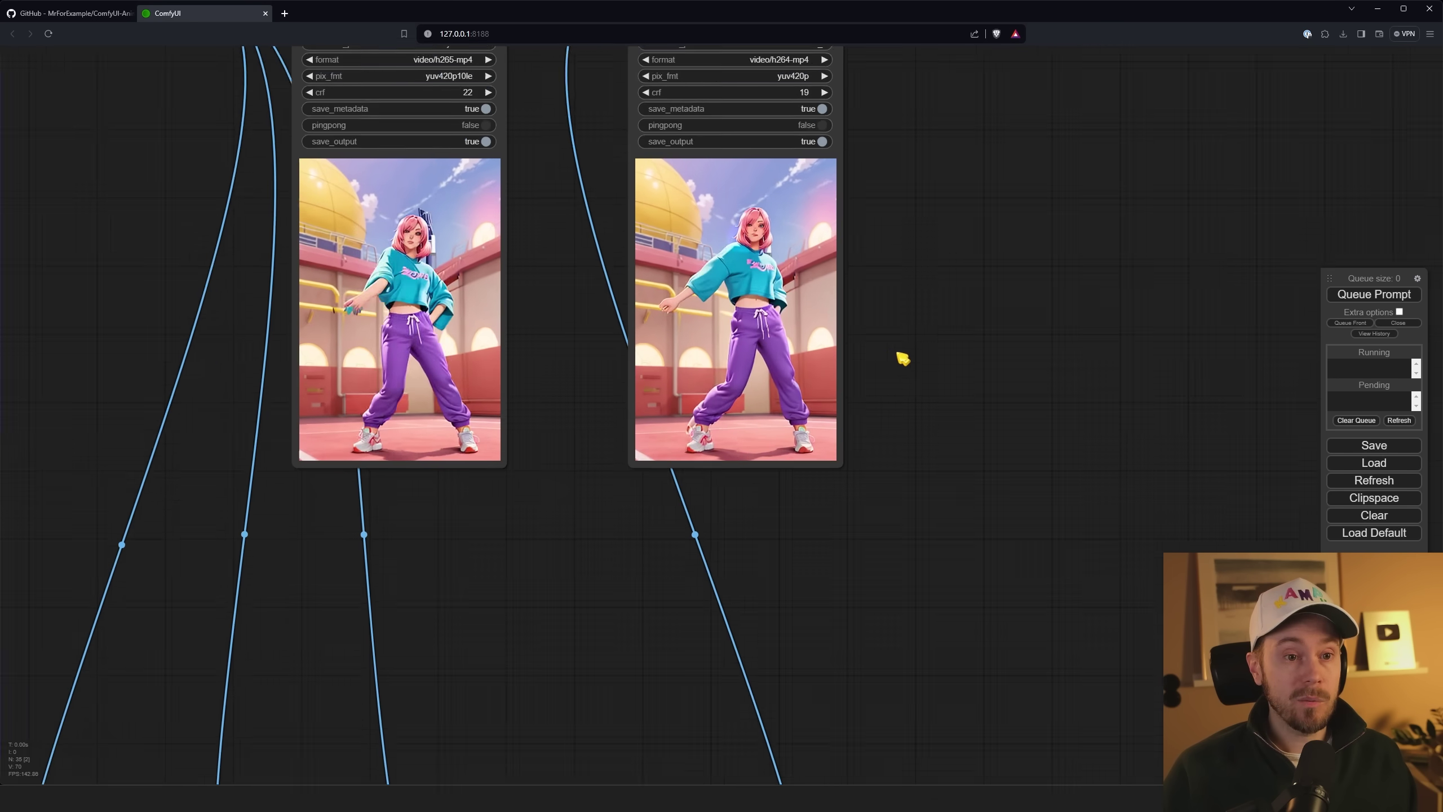
{"action": "scroll", "coordinate": [902, 357], "scroll_direction": "up", "scroll_amount": 5}
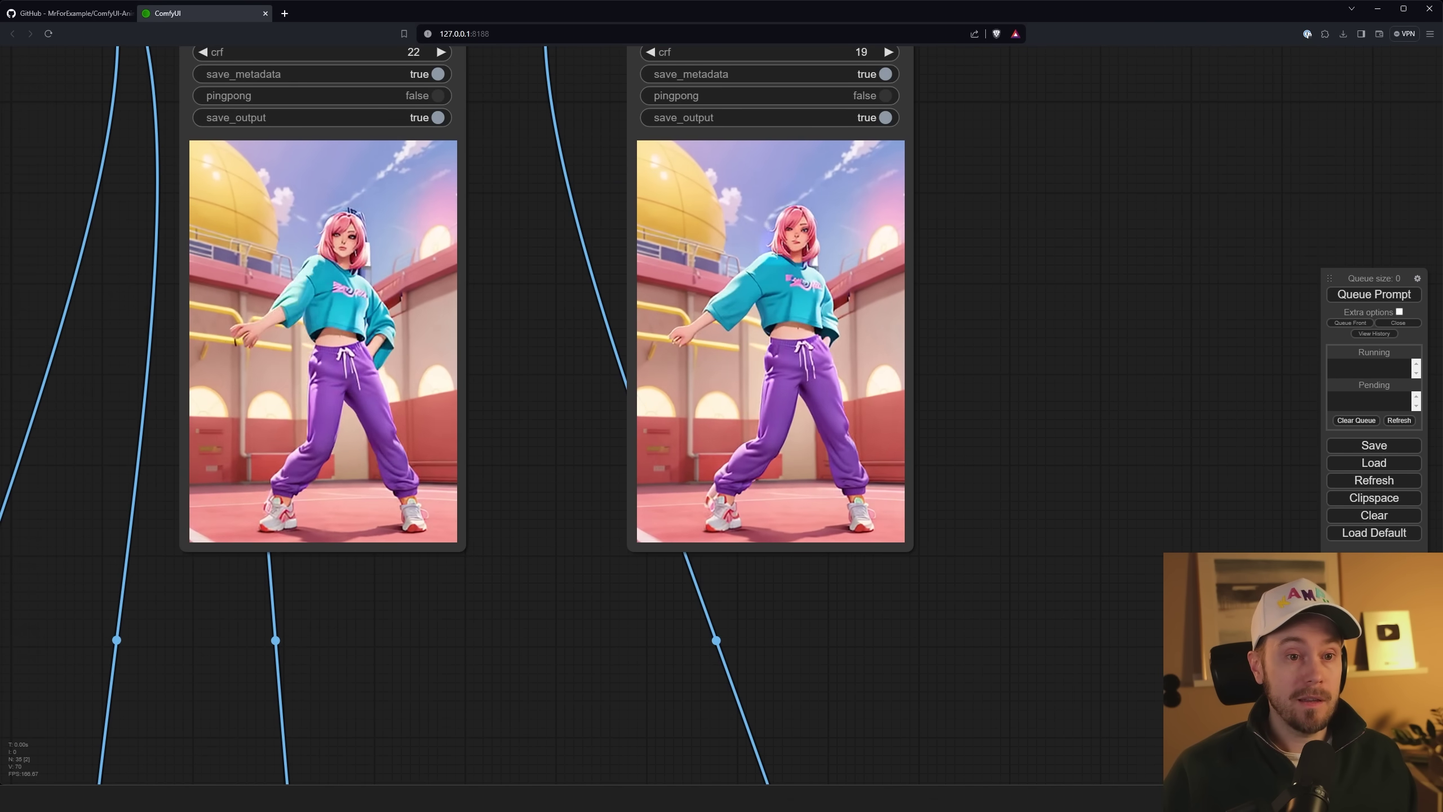
{"action": "scroll", "coordinate": [949, 703], "scroll_direction": "down", "scroll_amount": 5}
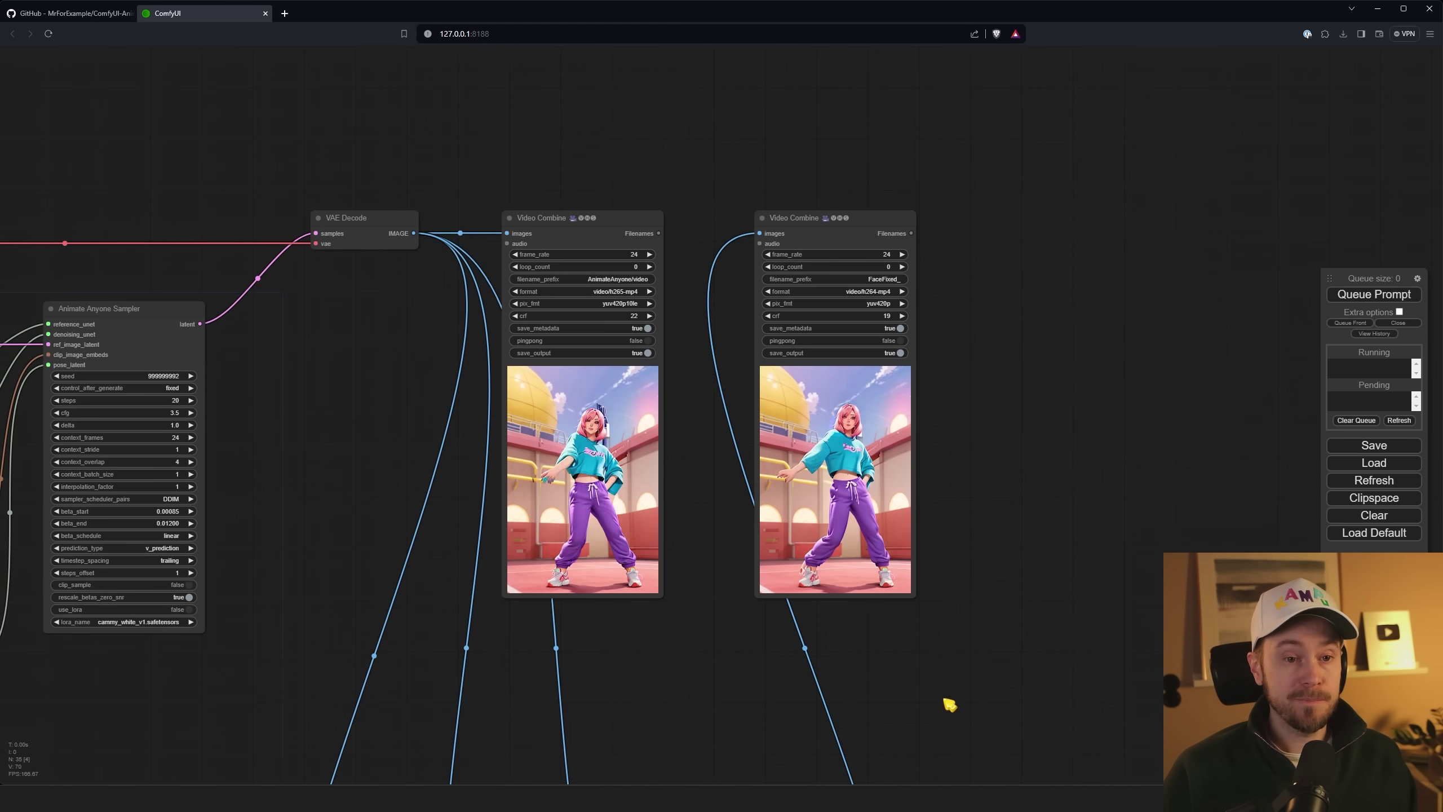
- Review the SEGSDetailer and detector settings and the checkpoint chosen in the Load Checkpoint node of the face-fix group
{"action": "left_click_drag", "start_coordinate": [950, 705], "coordinate": [950, 290]}
{"action": "left_click_drag", "start_coordinate": [998, 625], "coordinate": [1000, 341]}
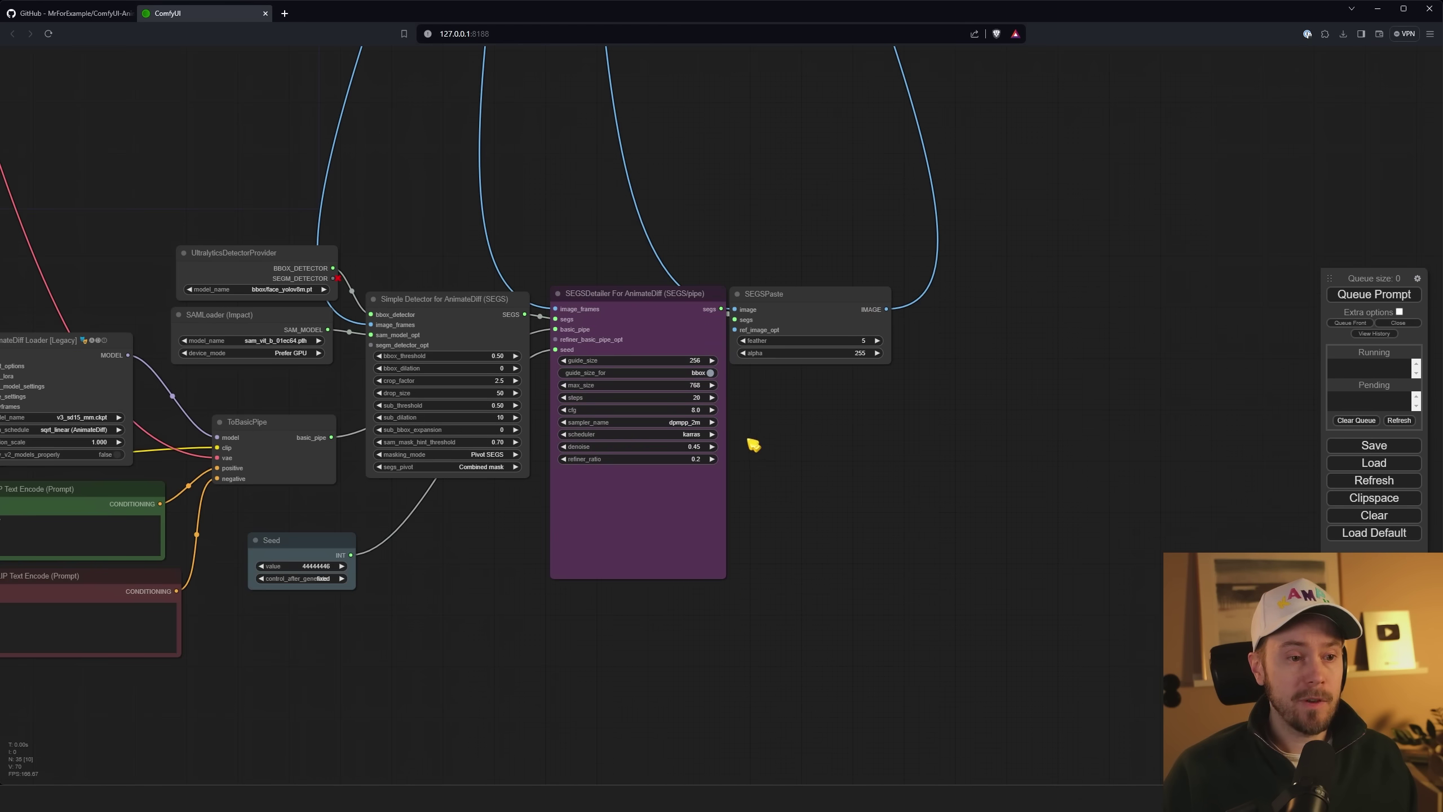
{"action": "scroll", "coordinate": [753, 445], "scroll_direction": "up", "scroll_amount": 6}
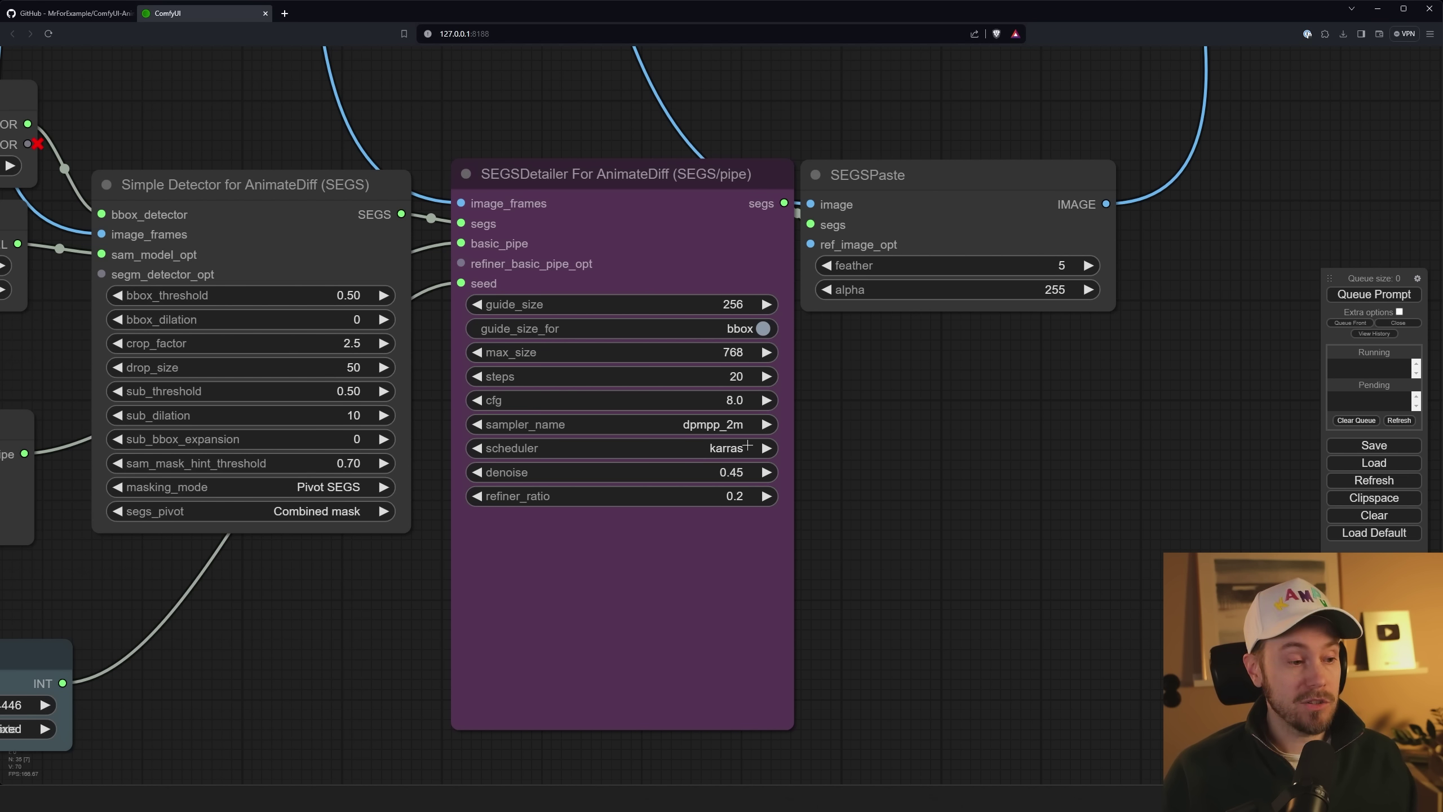
{"action": "scroll", "coordinate": [747, 447], "scroll_direction": "down", "scroll_amount": 5}
{"action": "left_click_drag", "start_coordinate": [154, 613], "coordinate": [279, 523]}
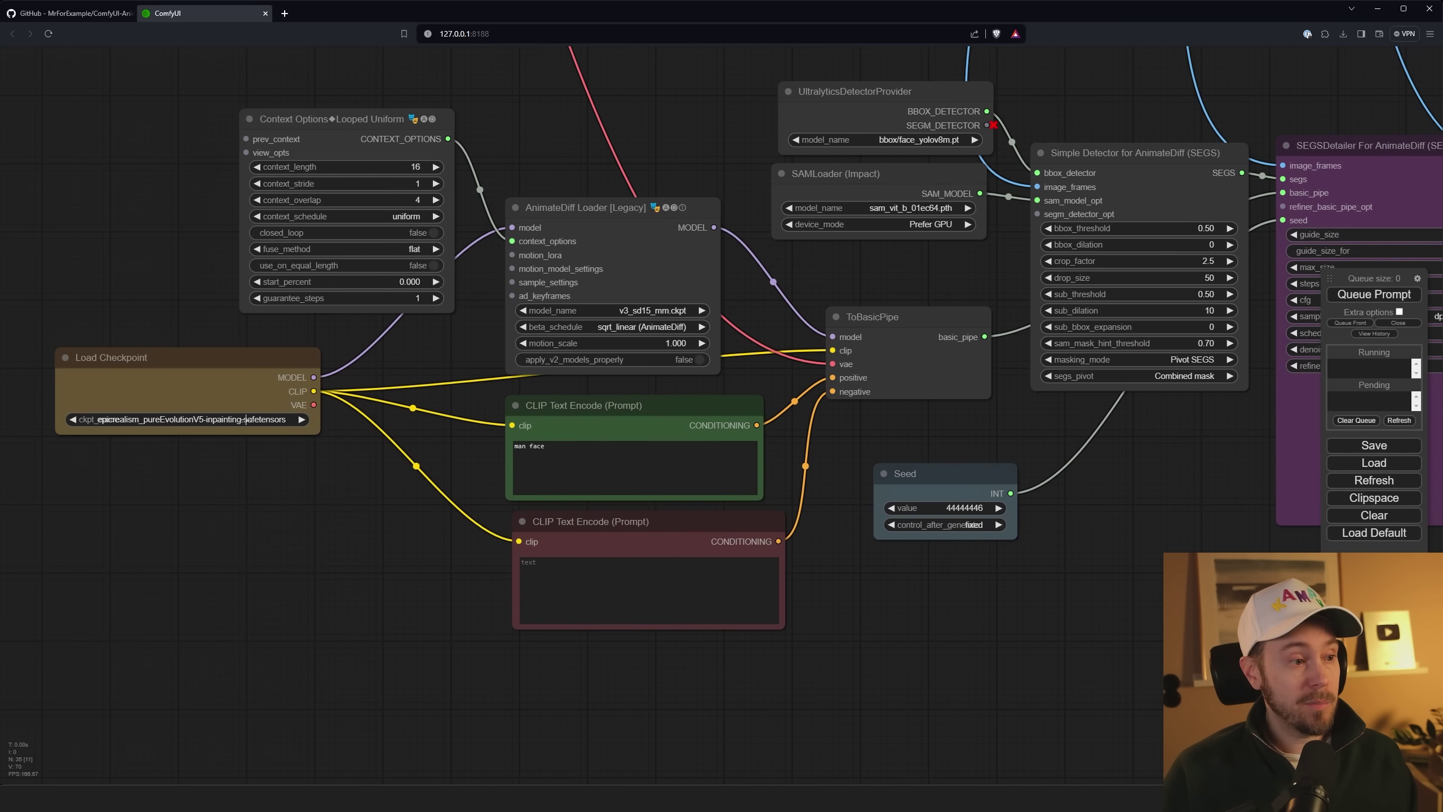
{"action": "scroll", "coordinate": [187, 476], "scroll_direction": "up", "scroll_amount": 3}
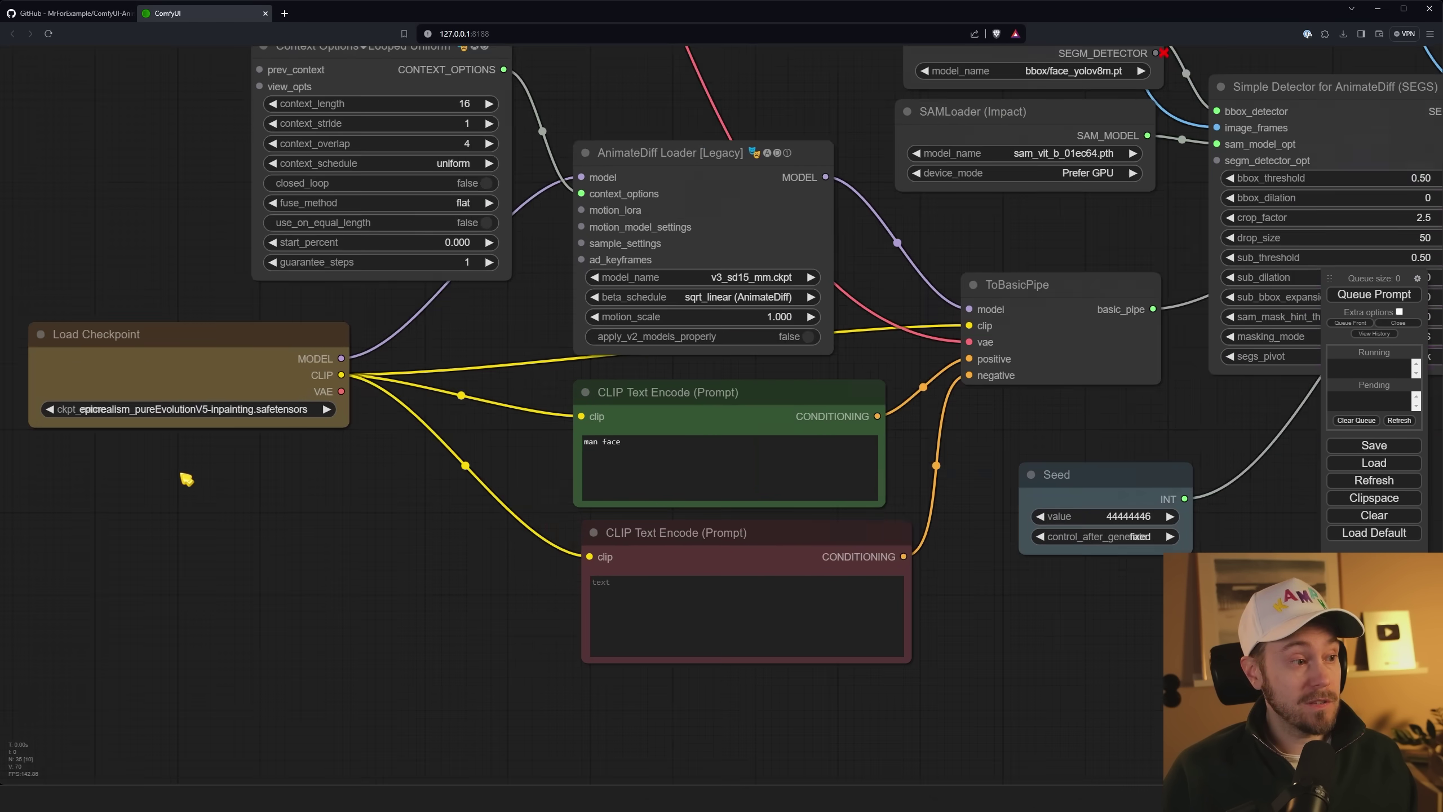
{"action": "left_click", "coordinate": [225, 412]}
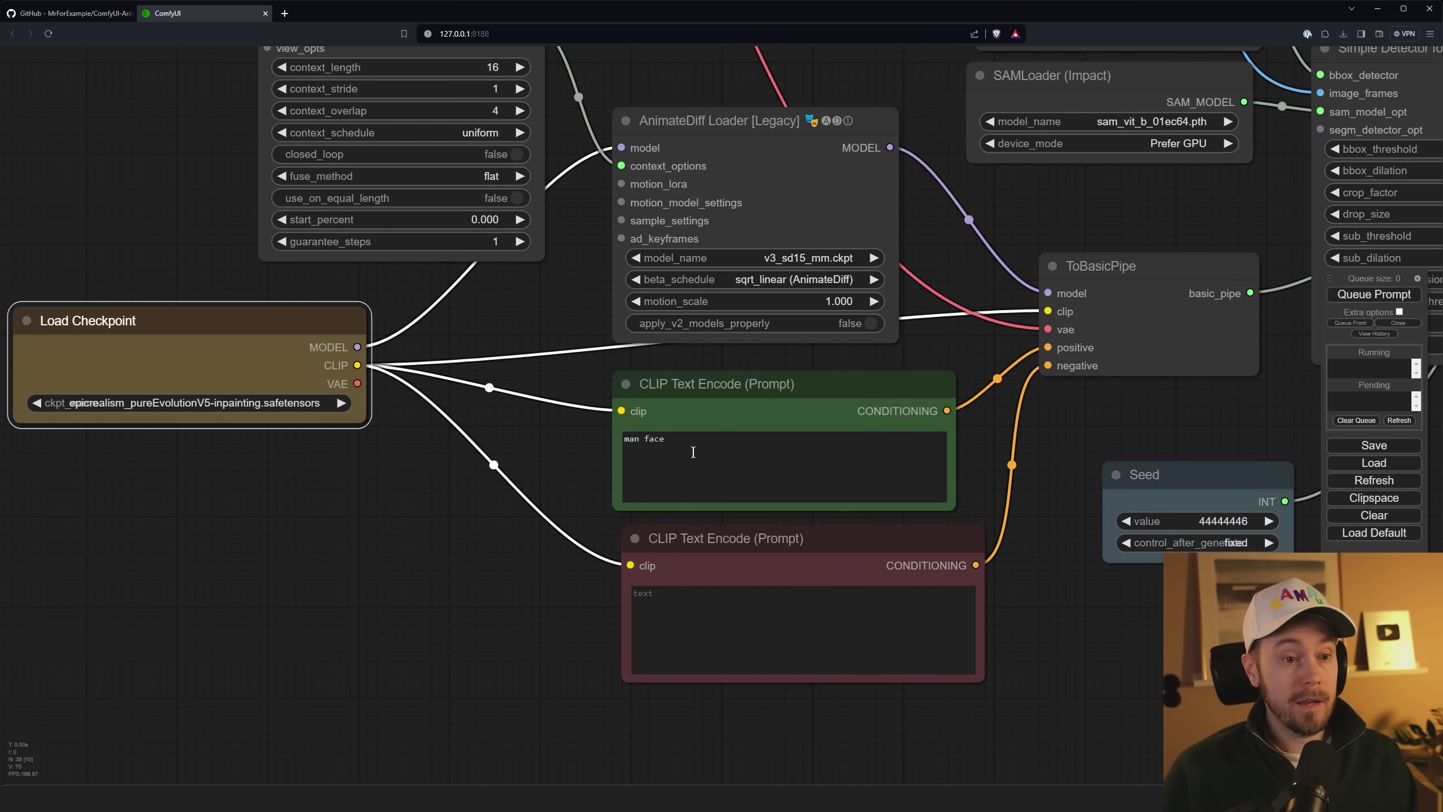
- Change the positive CLIP Text Encode prompt of the face-fix group to "woman face"
{"action": "left_click_drag", "start_coordinate": [461, 618], "coordinate": [347, 590]}
{"action": "left_click", "coordinate": [586, 419]}
{"action": "key", "text": "ctrl+a"}
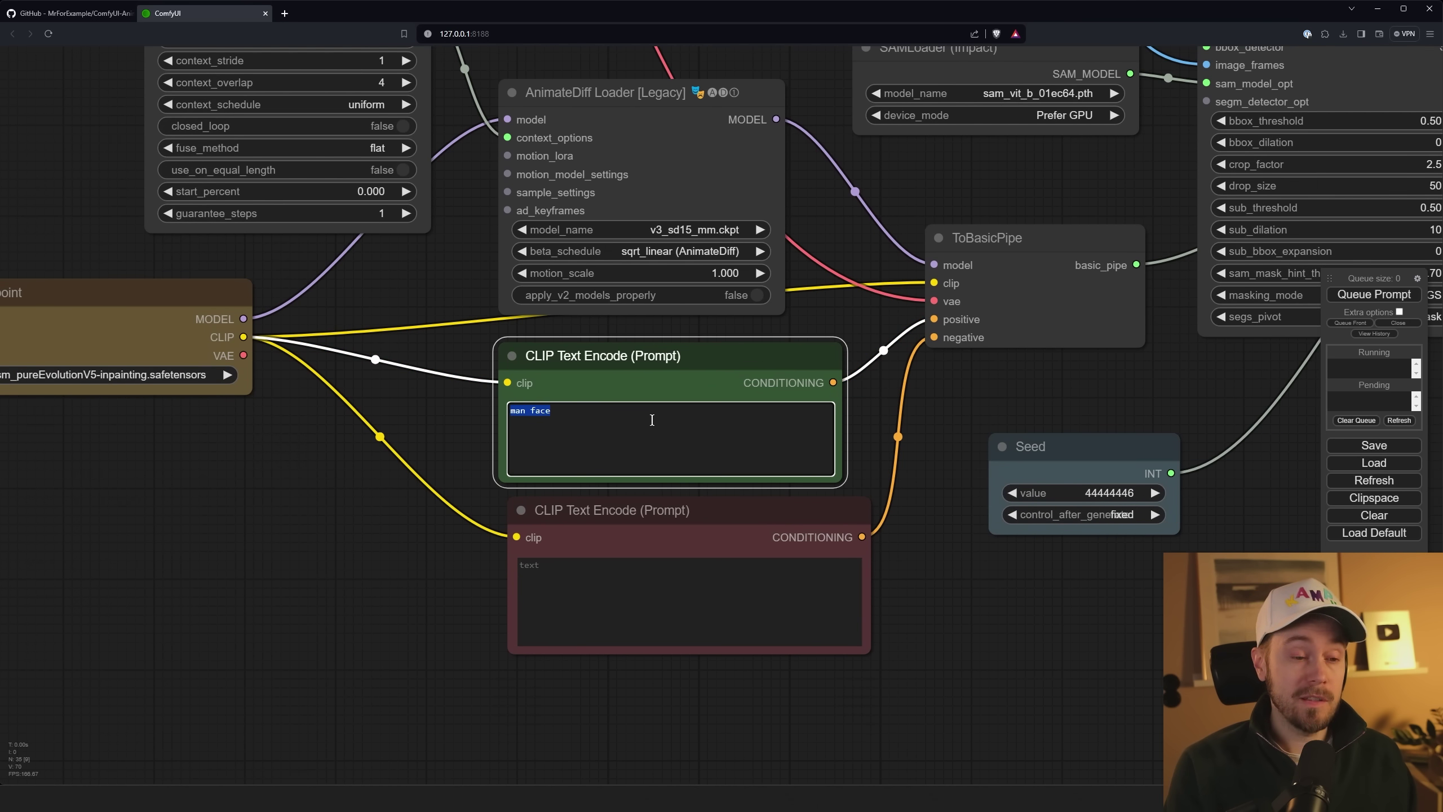
{"action": "type", "text": "woman face"}
{"action": "left_click", "coordinate": [661, 492]}
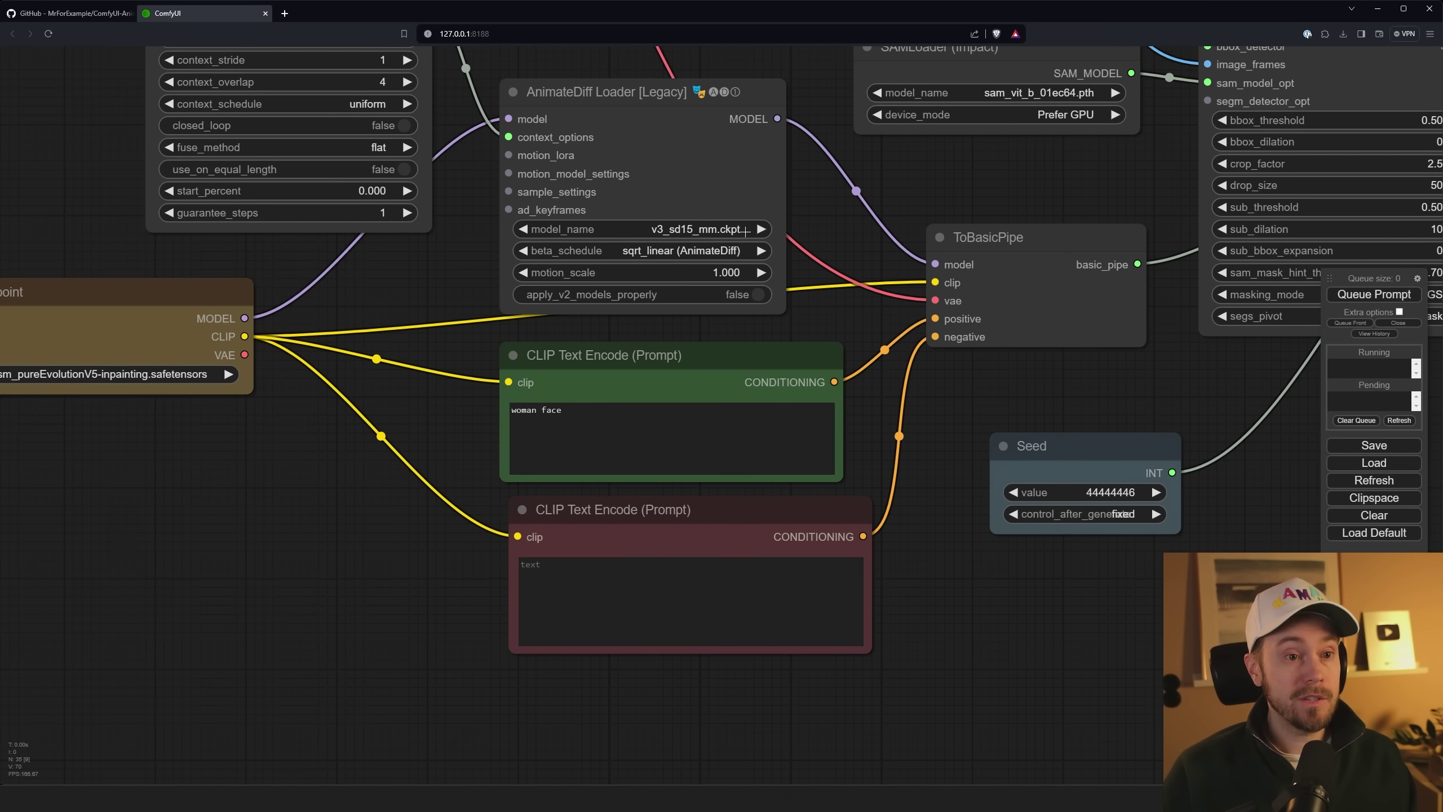
- Check the motion model in the AnimateDiff Loader and review the workflow back to the Load Image and skeleton Load Video nodes
{"action": "left_click", "coordinate": [703, 230]}
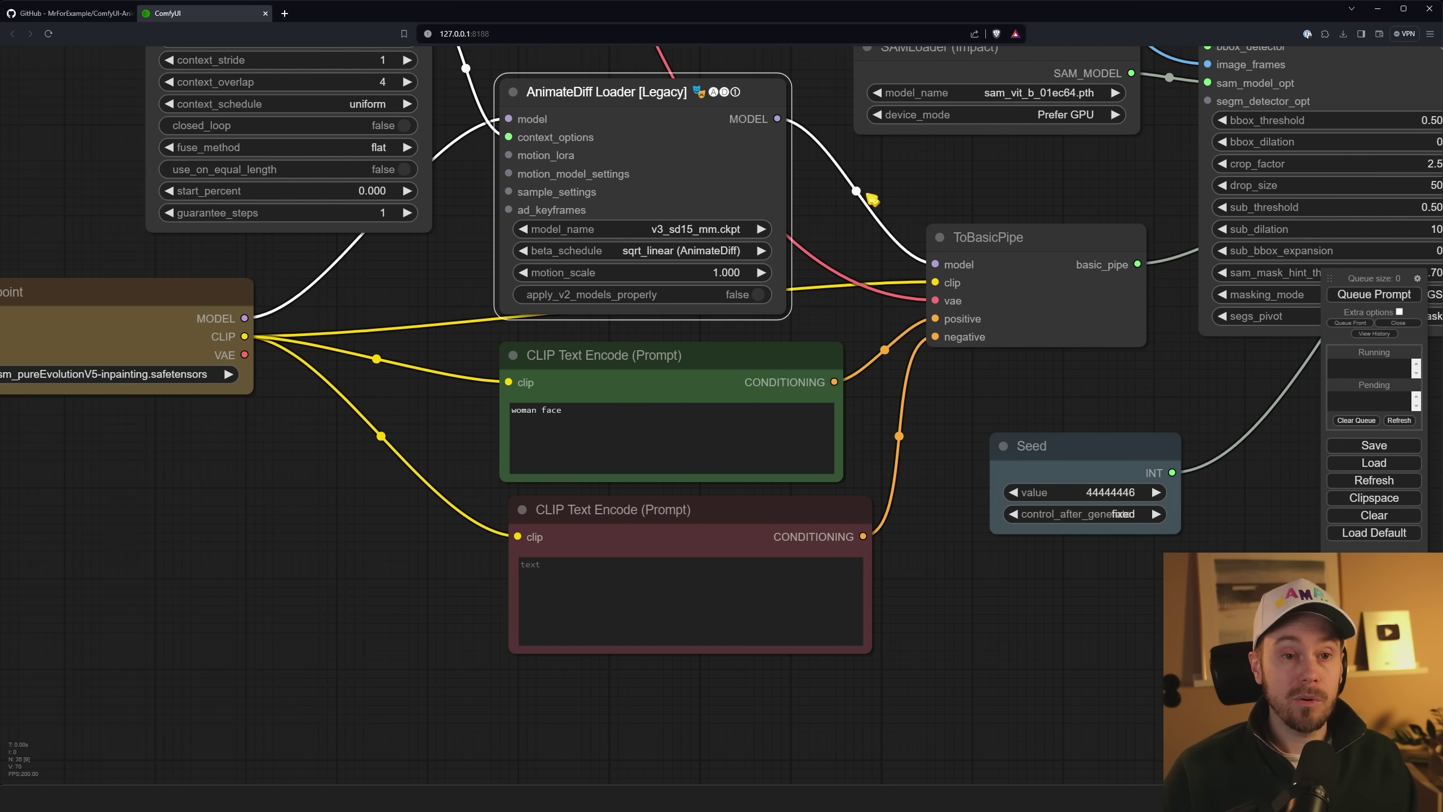
{"action": "scroll", "coordinate": [909, 181], "scroll_direction": "down", "scroll_amount": 10}
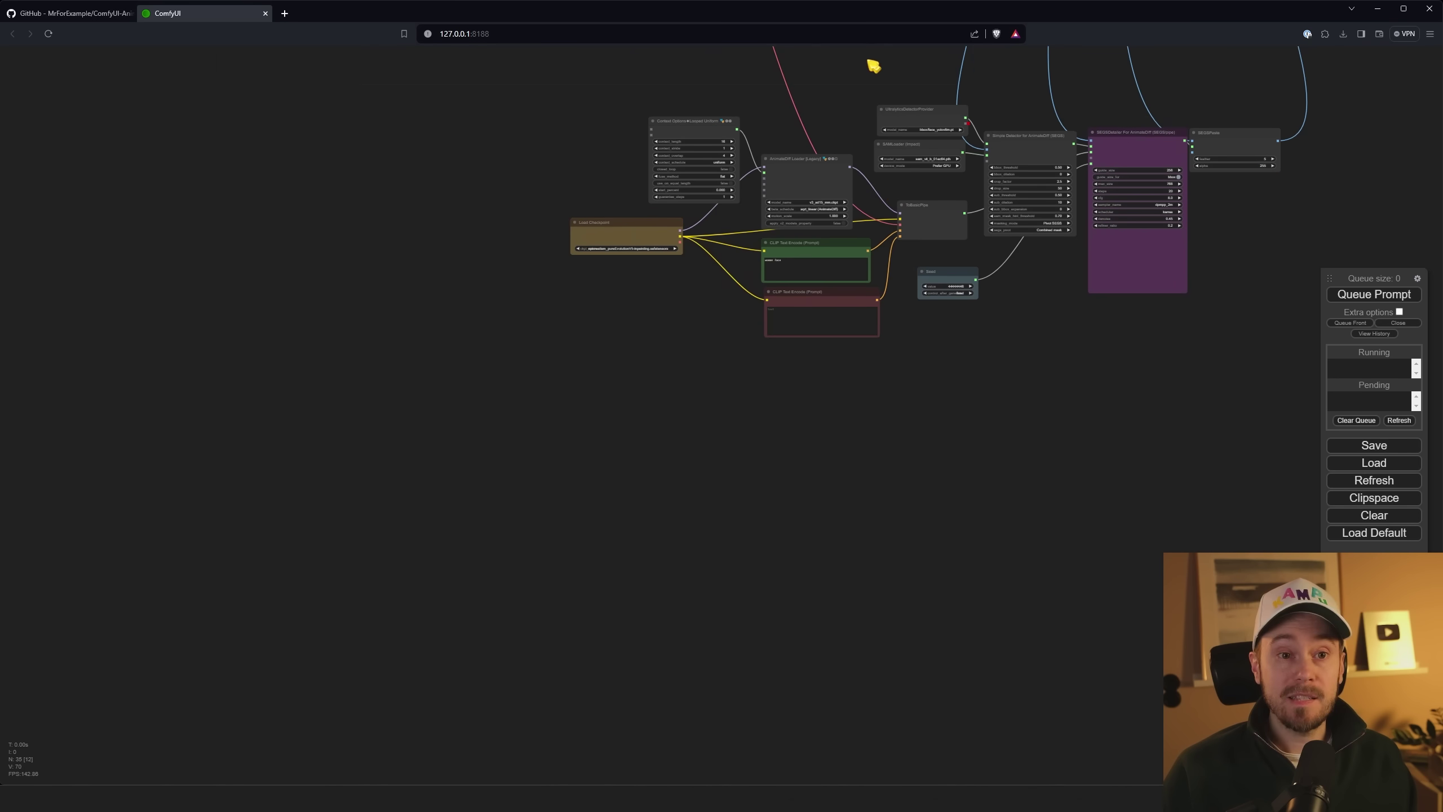
{"action": "left_click_drag", "start_coordinate": [870, 64], "coordinate": [818, 426]}
{"action": "left_click_drag", "start_coordinate": [854, 345], "coordinate": [922, 412]}
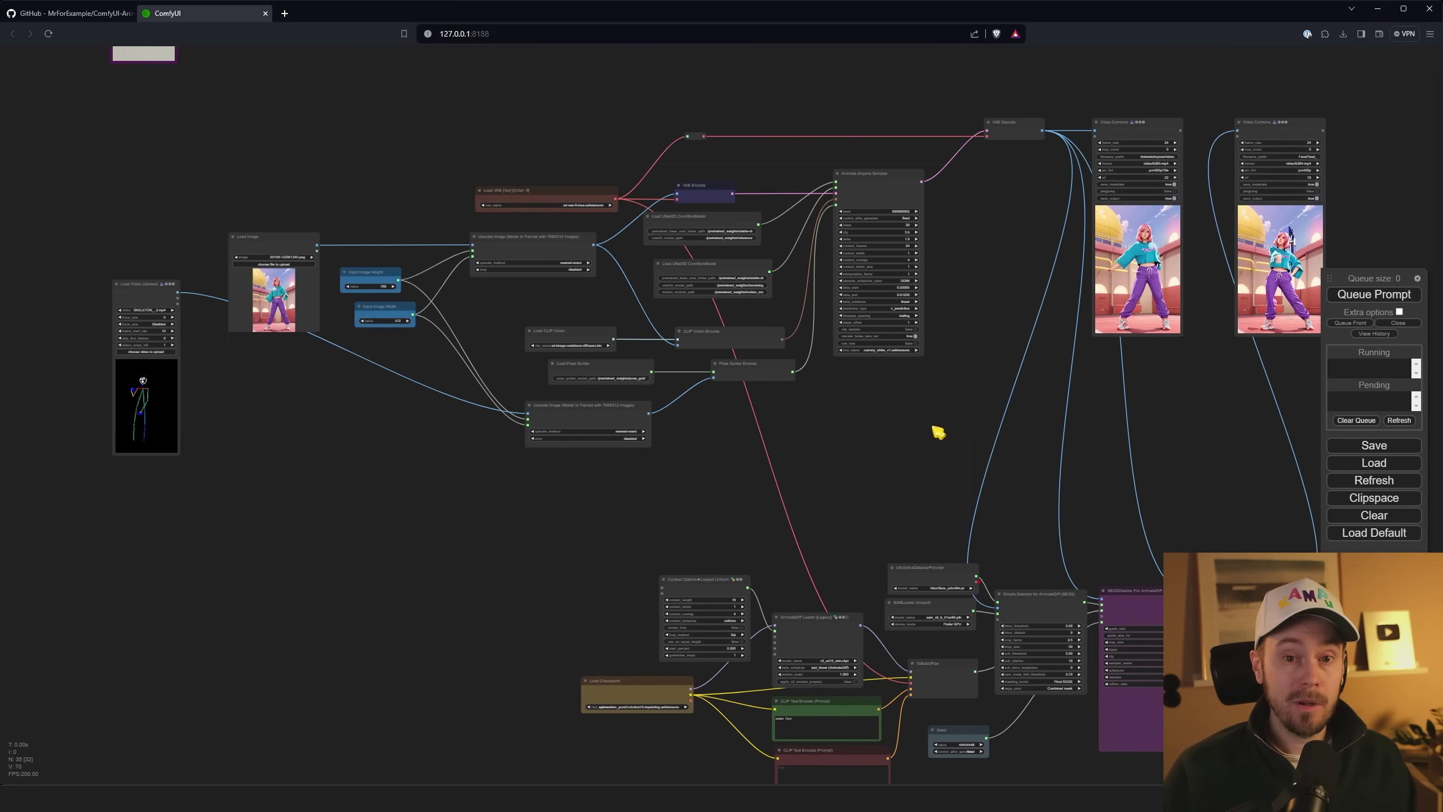
{"action": "scroll", "coordinate": [232, 395], "scroll_direction": "up", "scroll_amount": 6}
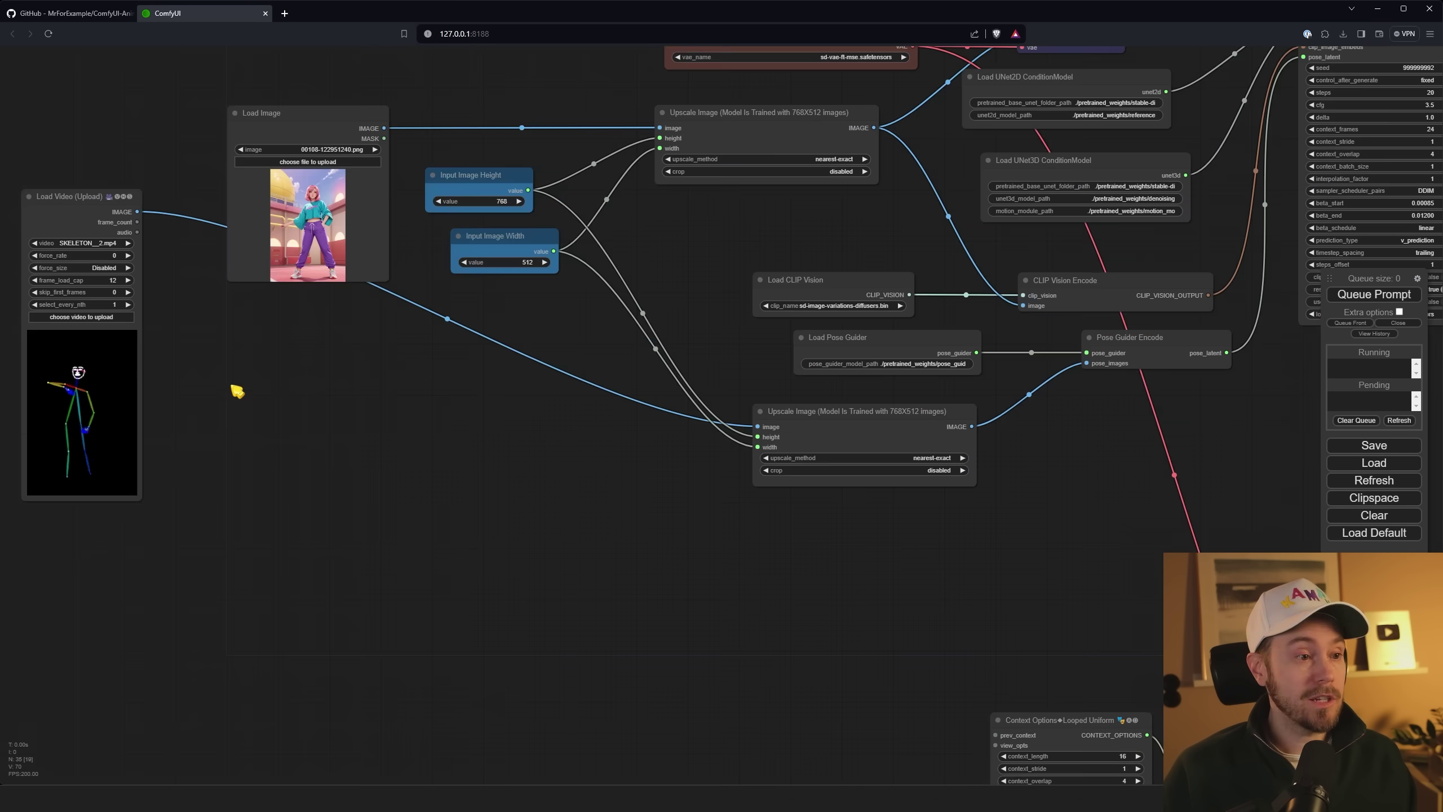
- Set frame_load_cap of the skeleton Load Video node to 100 and queue the workflow for generation
{"action": "scroll", "coordinate": [598, 443], "scroll_direction": "up", "scroll_amount": 1}
{"action": "left_click_drag", "start_coordinate": [488, 285], "coordinate": [511, 289]}
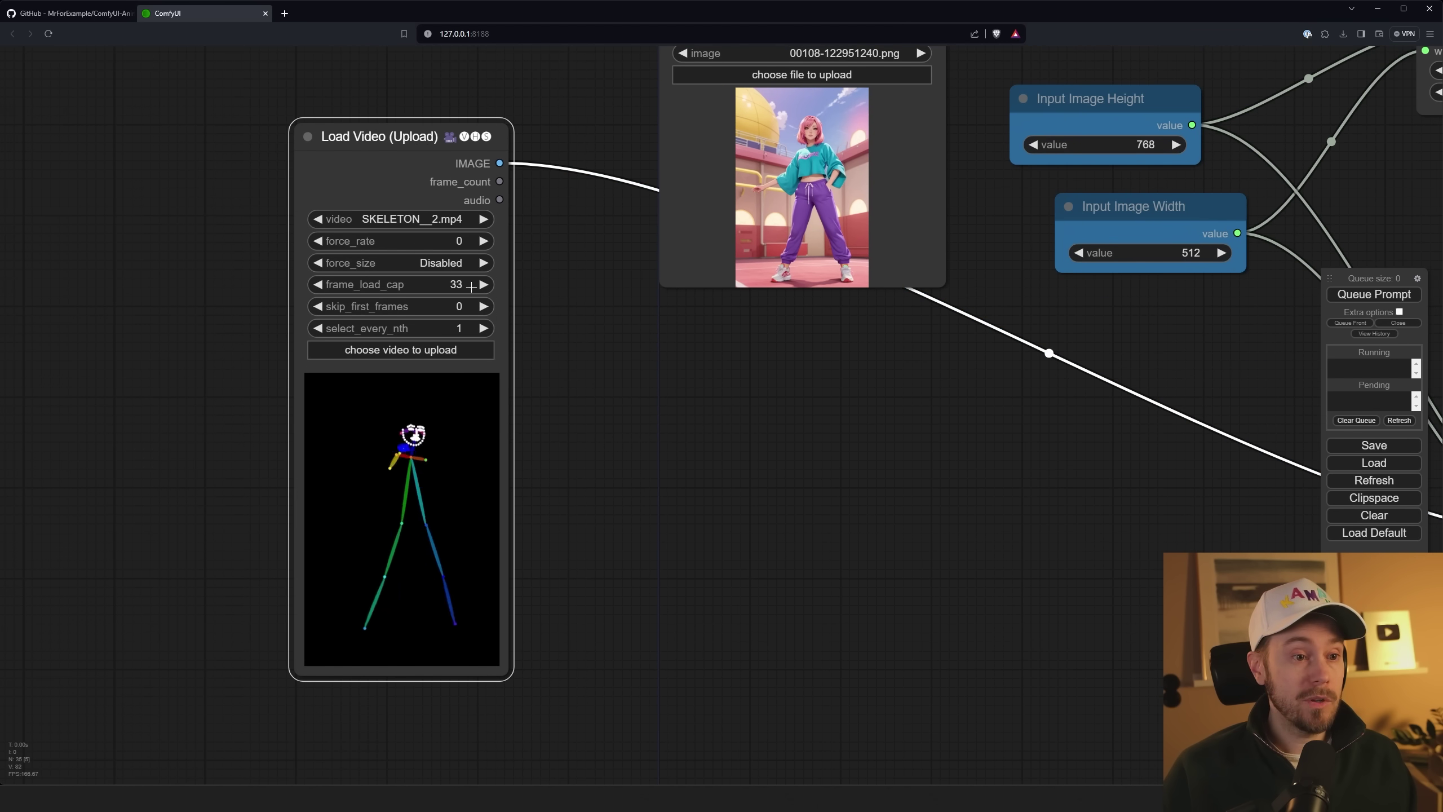
{"action": "left_click", "coordinate": [397, 284]}
{"action": "type", "text": "100"}
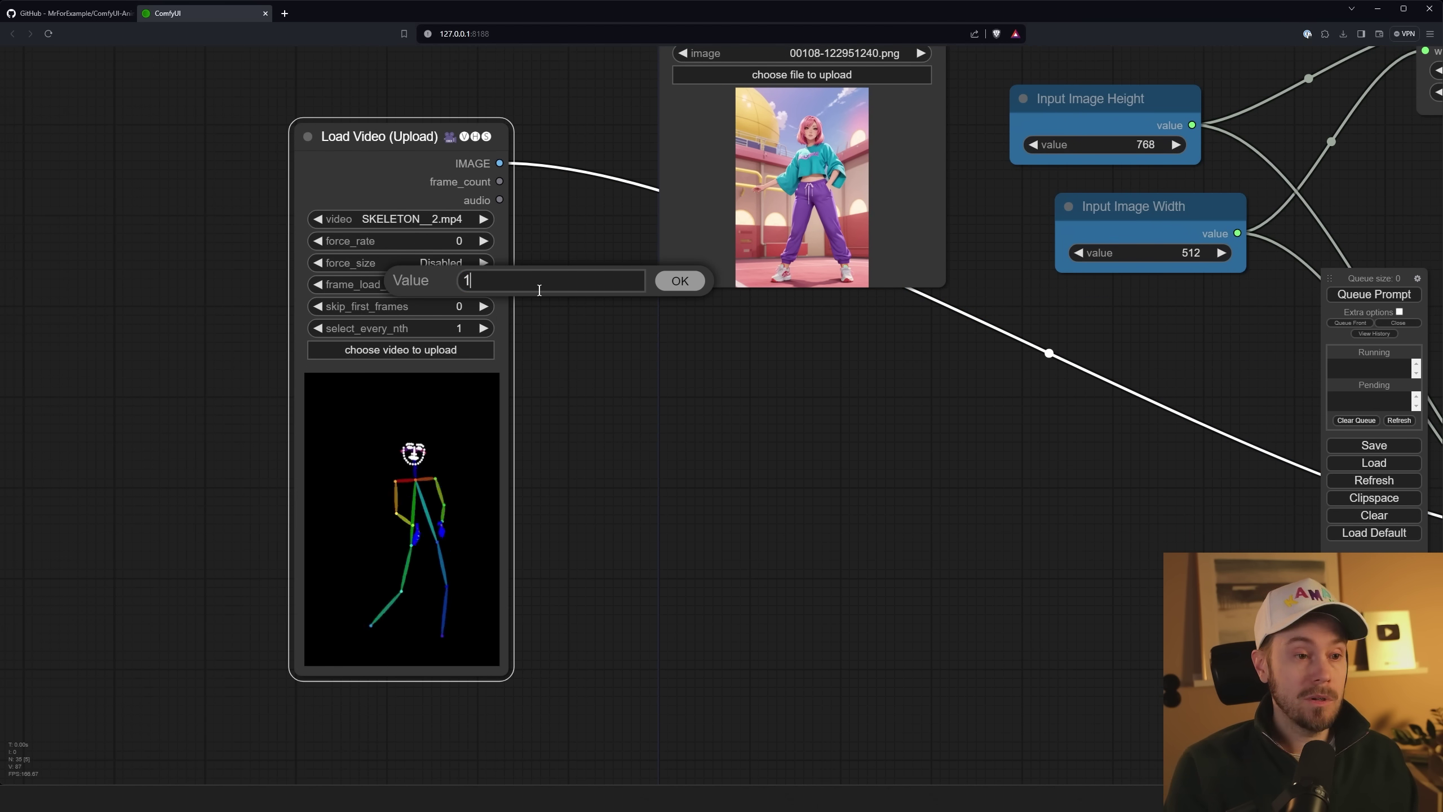
{"action": "key", "text": "Return"}
{"action": "left_click", "coordinate": [1370, 295]}
- Follow the generation progress on the Animate Anyone Sampler node and look over the two Video Combine nodes
{"action": "scroll", "coordinate": [989, 502], "scroll_direction": "down", "scroll_amount": 10}
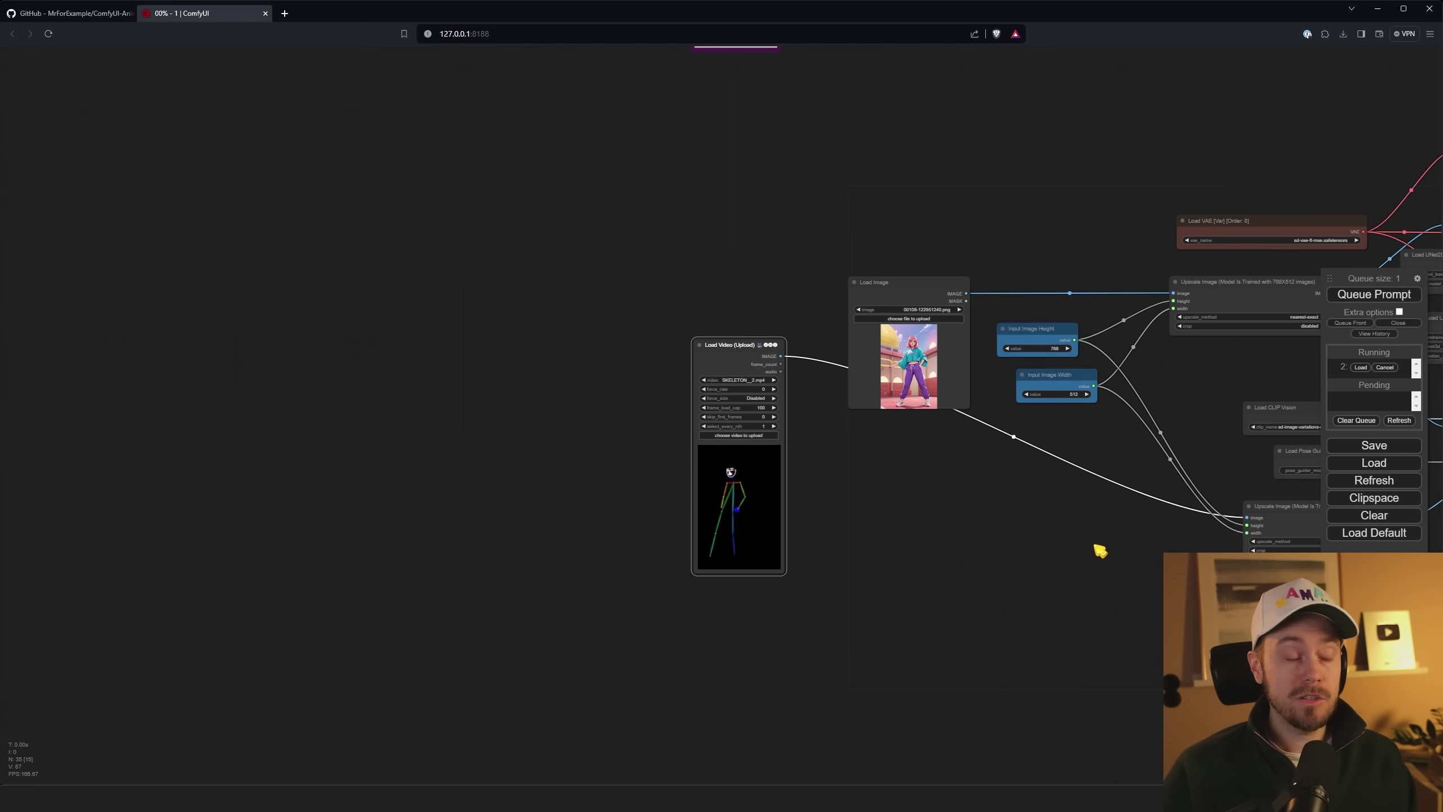
{"action": "left_click_drag", "start_coordinate": [1095, 551], "coordinate": [589, 426]}
{"action": "left_click_drag", "start_coordinate": [1140, 409], "coordinate": [657, 498]}
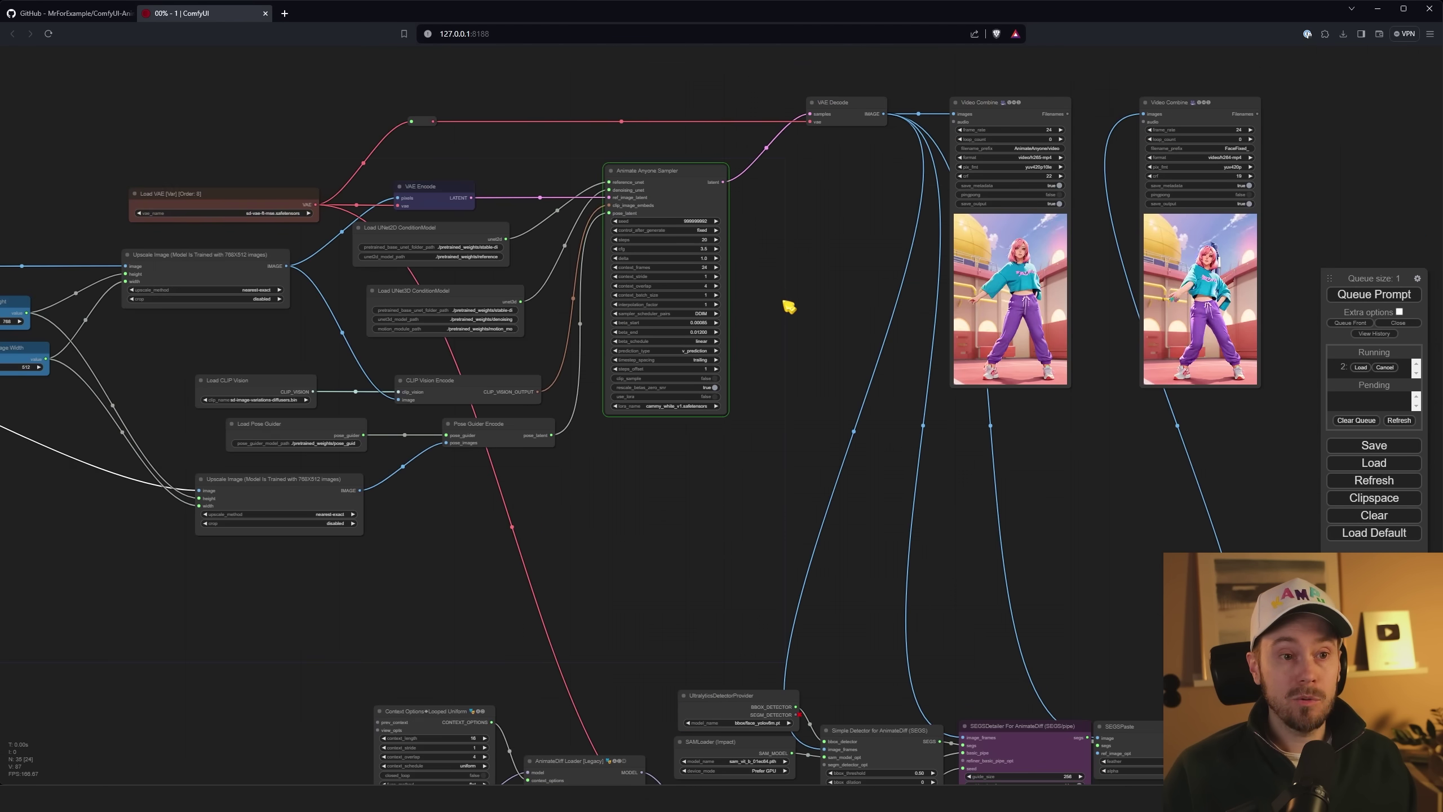
{"action": "scroll", "coordinate": [784, 284], "scroll_direction": "up", "scroll_amount": 4}
{"action": "left_click_drag", "start_coordinate": [784, 281], "coordinate": [811, 374]}
{"action": "scroll", "coordinate": [774, 332], "scroll_direction": "up", "scroll_amount": 4}
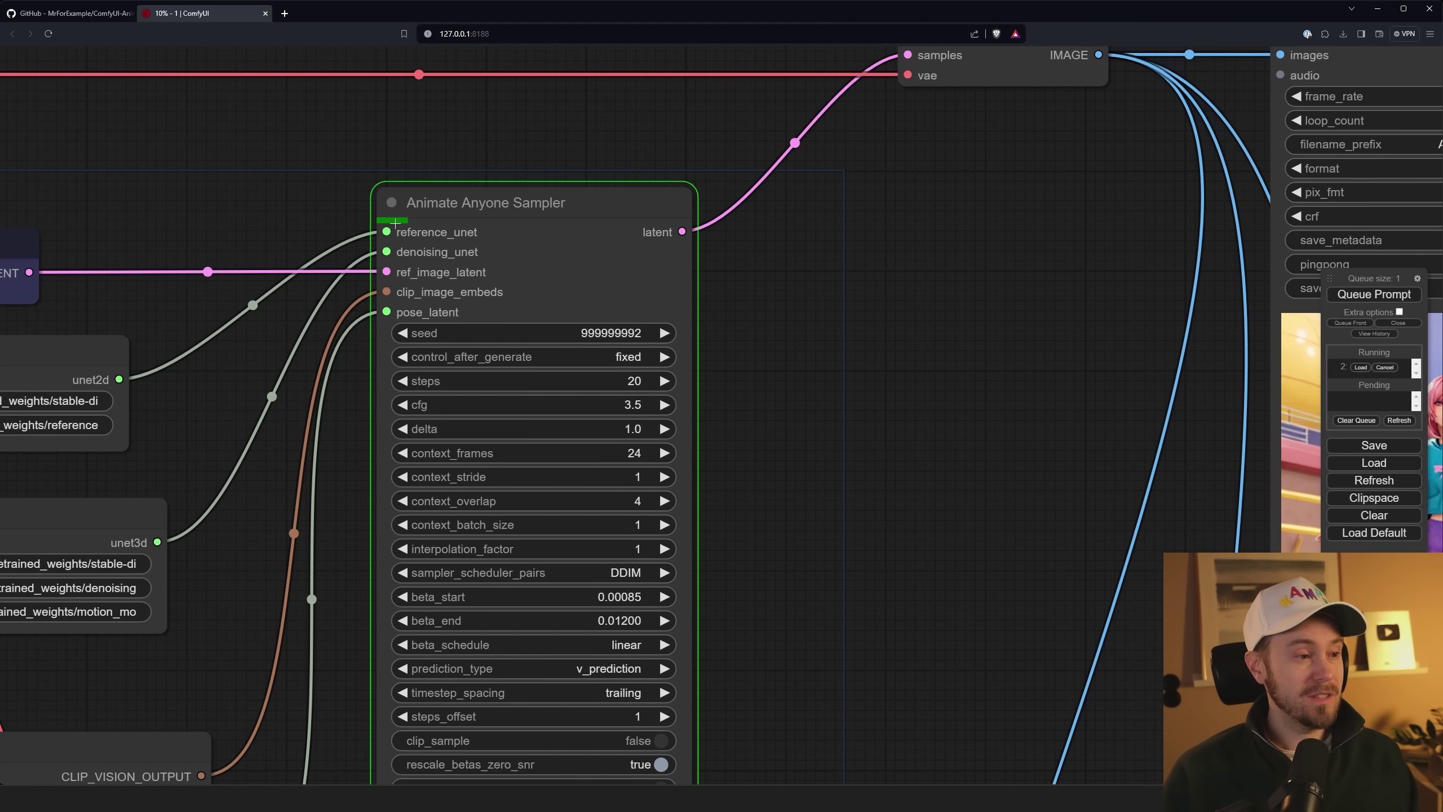
{"action": "scroll", "coordinate": [906, 386], "scroll_direction": "down", "scroll_amount": 3}
{"action": "left_click_drag", "start_coordinate": [966, 473], "coordinate": [687, 361]}
{"action": "left_click_drag", "start_coordinate": [729, 312], "coordinate": [600, 336]}
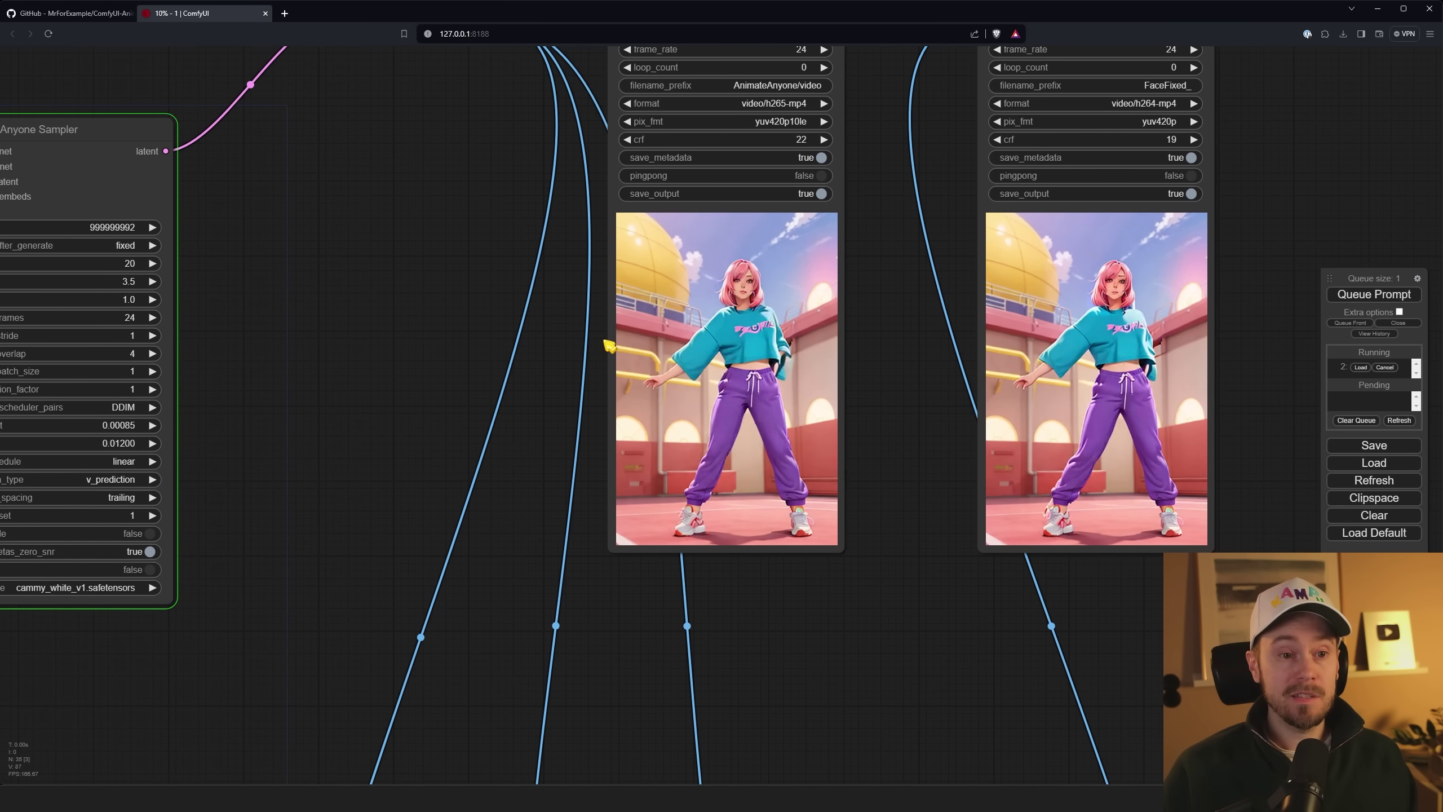
- Compare the newly generated AnimateAnyone and FaceFixed videos and check the Animate Anyone Sampler settings
{"action": "left_click_drag", "start_coordinate": [386, 280], "coordinate": [469, 291]}
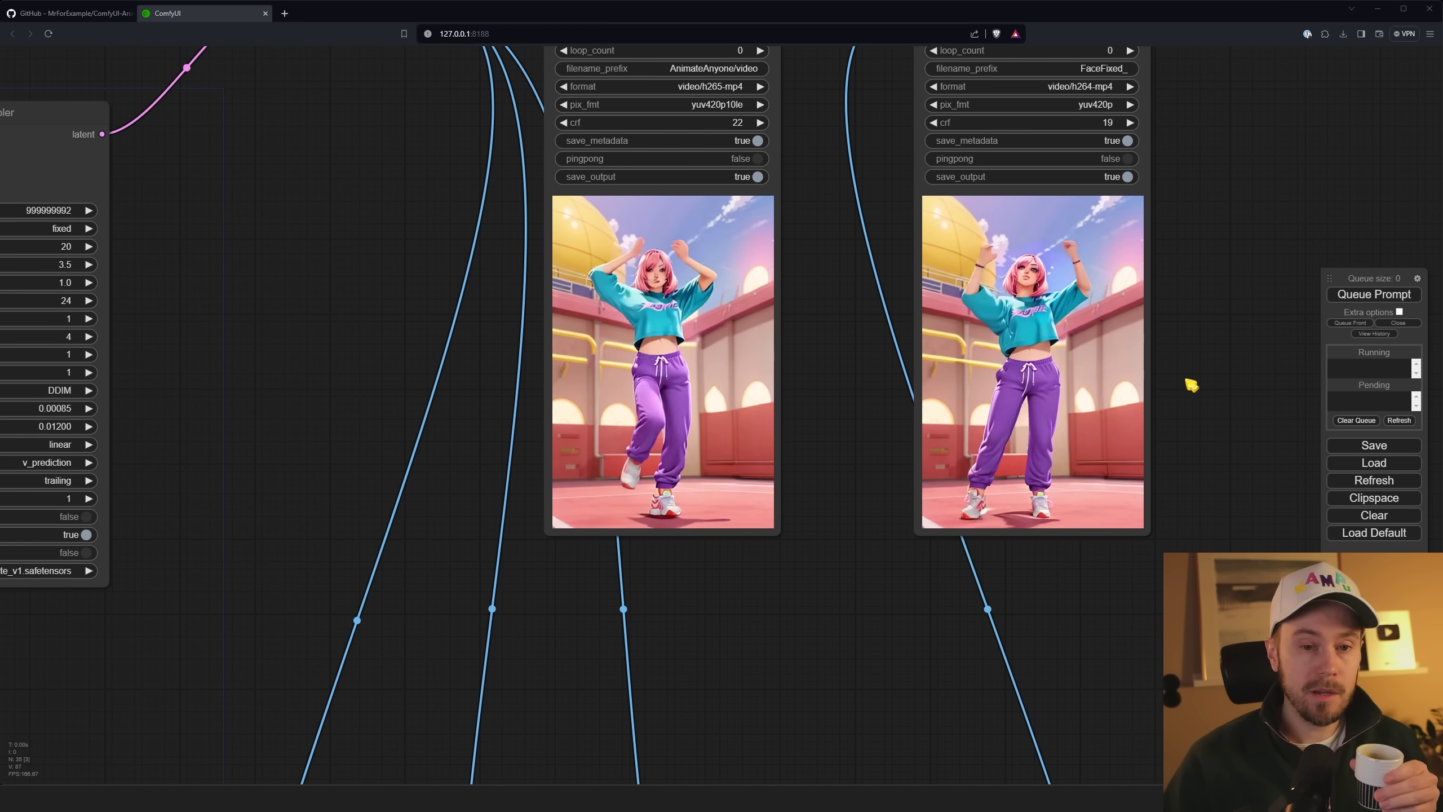
{"action": "left_click_drag", "start_coordinate": [1198, 377], "coordinate": [1210, 361]}
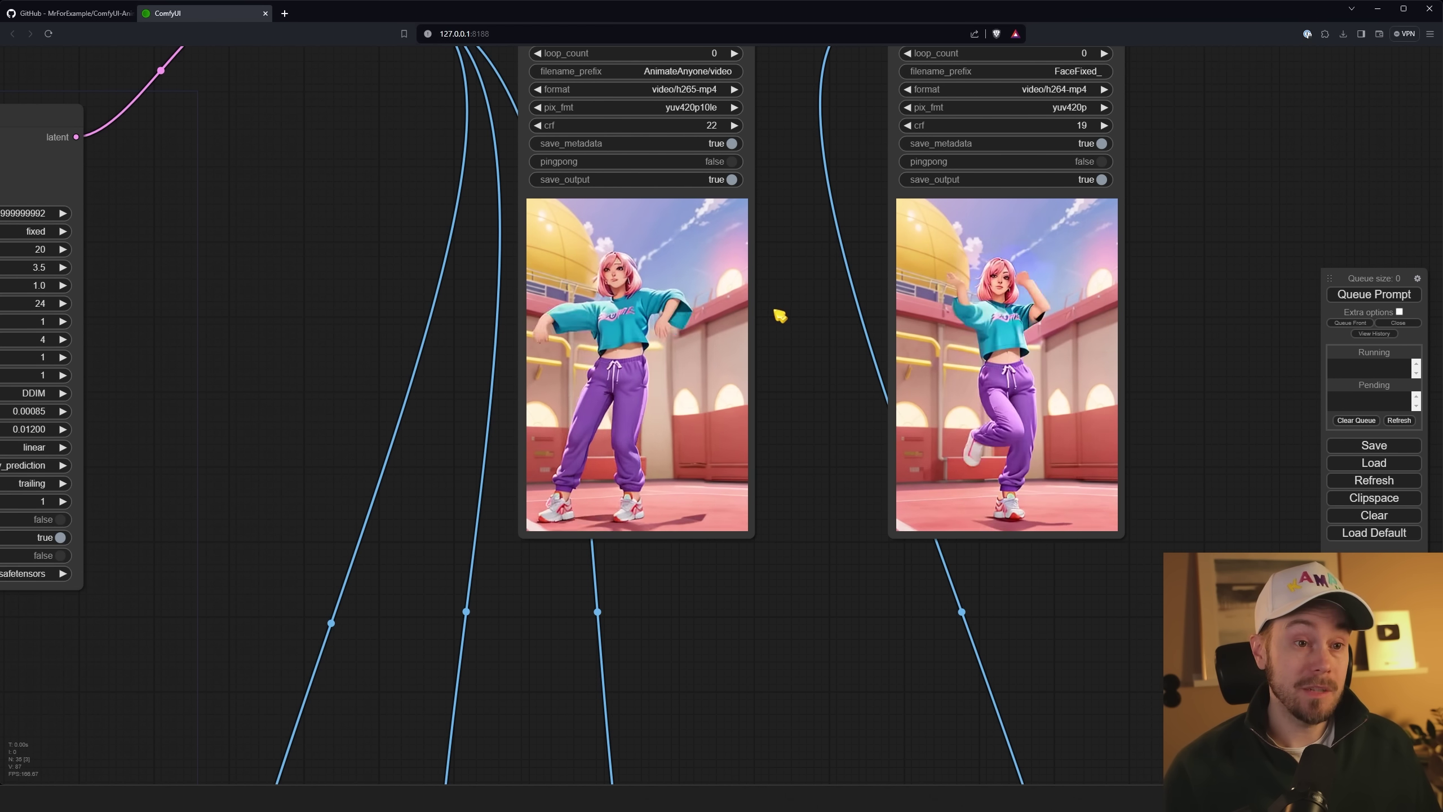
{"action": "left_click_drag", "start_coordinate": [237, 272], "coordinate": [567, 303]}
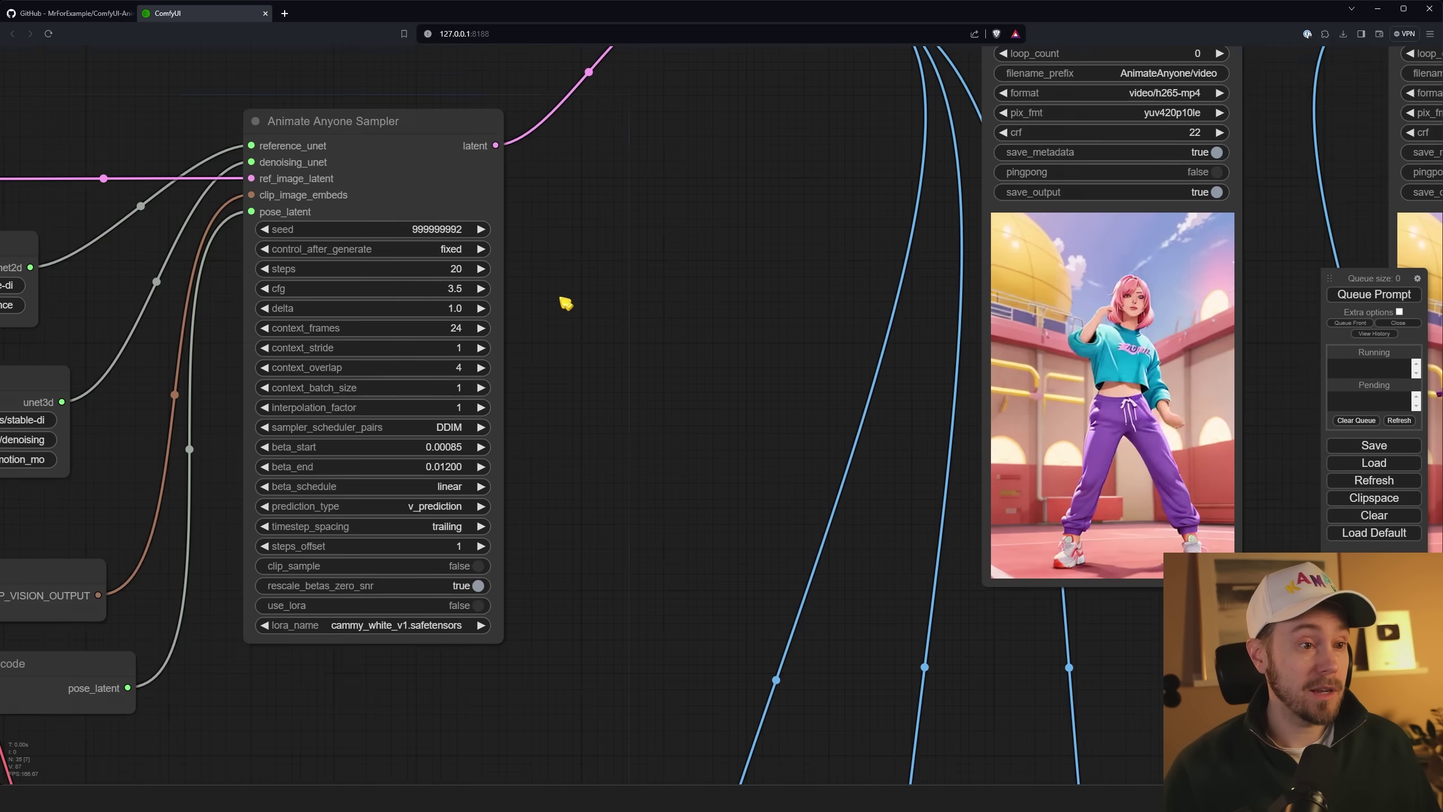
{"action": "scroll", "coordinate": [670, 306], "scroll_direction": "up", "scroll_amount": 3}
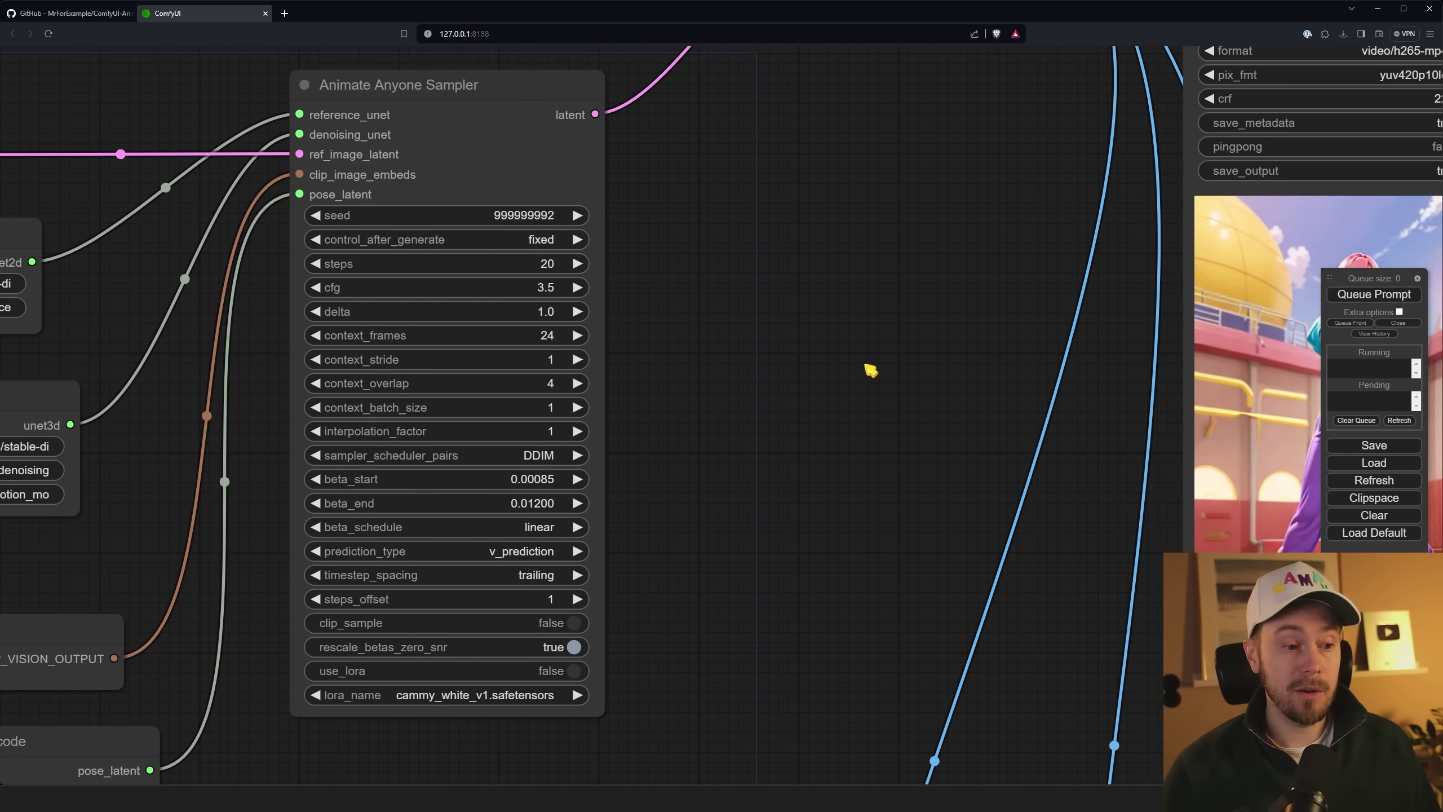
{"action": "scroll", "coordinate": [833, 361], "scroll_direction": "down", "scroll_amount": 3}
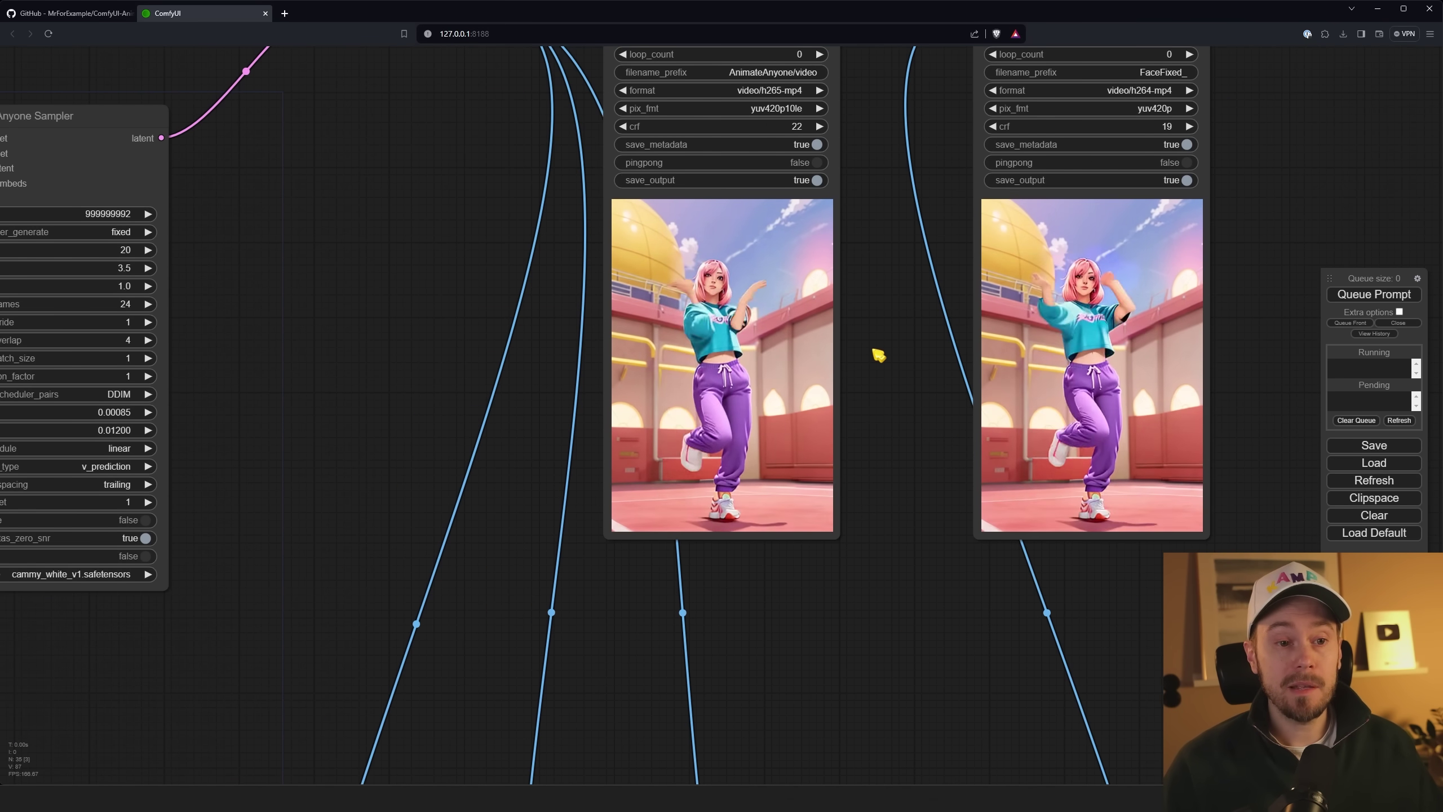
{"action": "scroll", "coordinate": [880, 360], "scroll_direction": "up", "scroll_amount": 2}
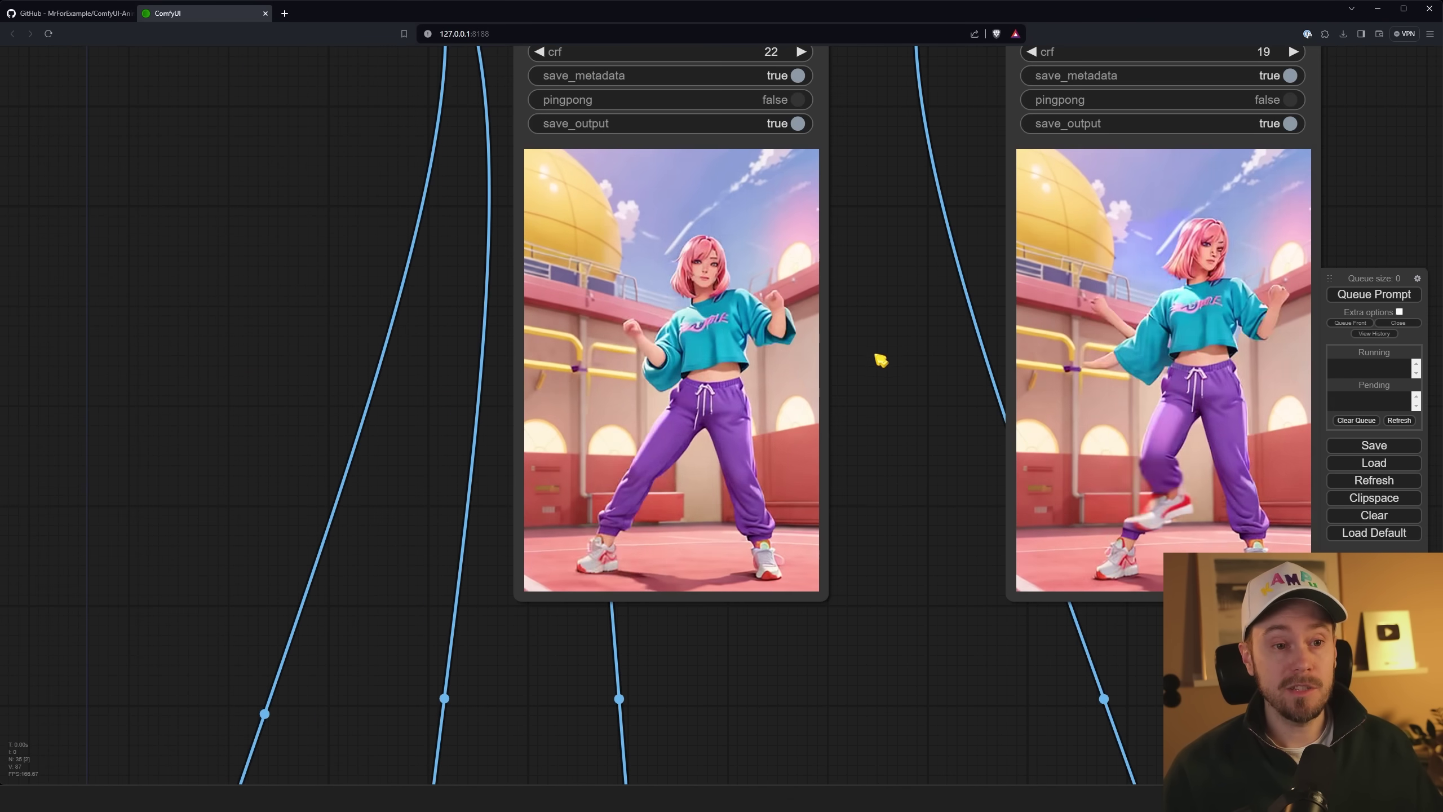
{"action": "scroll", "coordinate": [886, 393], "scroll_direction": "down", "scroll_amount": 4}
- Examine the reference picture in the Load Image node up close
{"action": "left_click_drag", "start_coordinate": [601, 353], "coordinate": [1059, 293]}
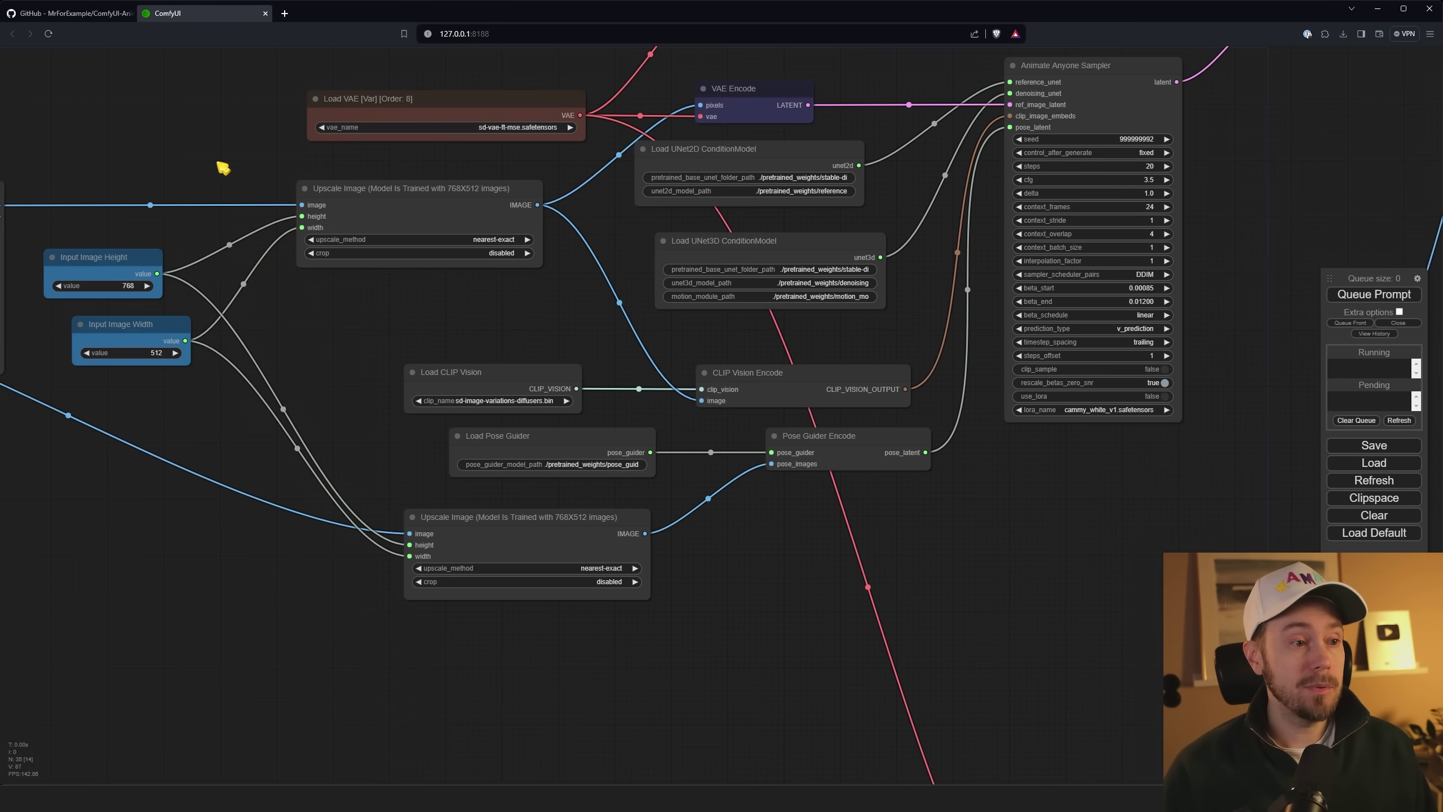
{"action": "left_click_drag", "start_coordinate": [222, 164], "coordinate": [693, 444]}
{"action": "scroll", "coordinate": [694, 444], "scroll_direction": "up", "scroll_amount": 5}
{"action": "scroll", "coordinate": [712, 319], "scroll_direction": "up", "scroll_amount": 5}
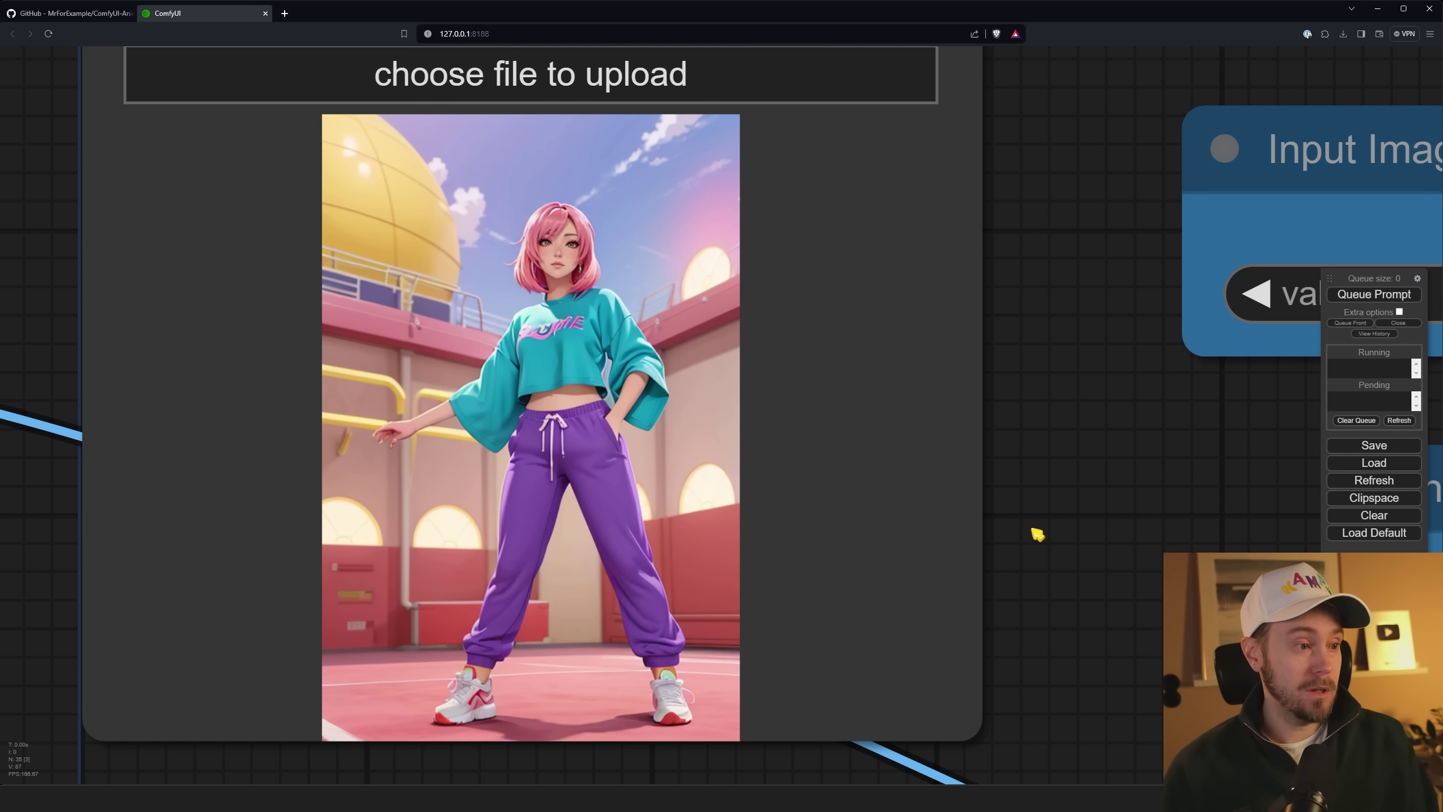
{"action": "scroll", "coordinate": [1039, 533], "scroll_direction": "down", "scroll_amount": 5}
{"action": "scroll", "coordinate": [508, 151], "scroll_direction": "up", "scroll_amount": 2}
{"action": "scroll", "coordinate": [1249, 151], "scroll_direction": "up", "scroll_amount": 2}
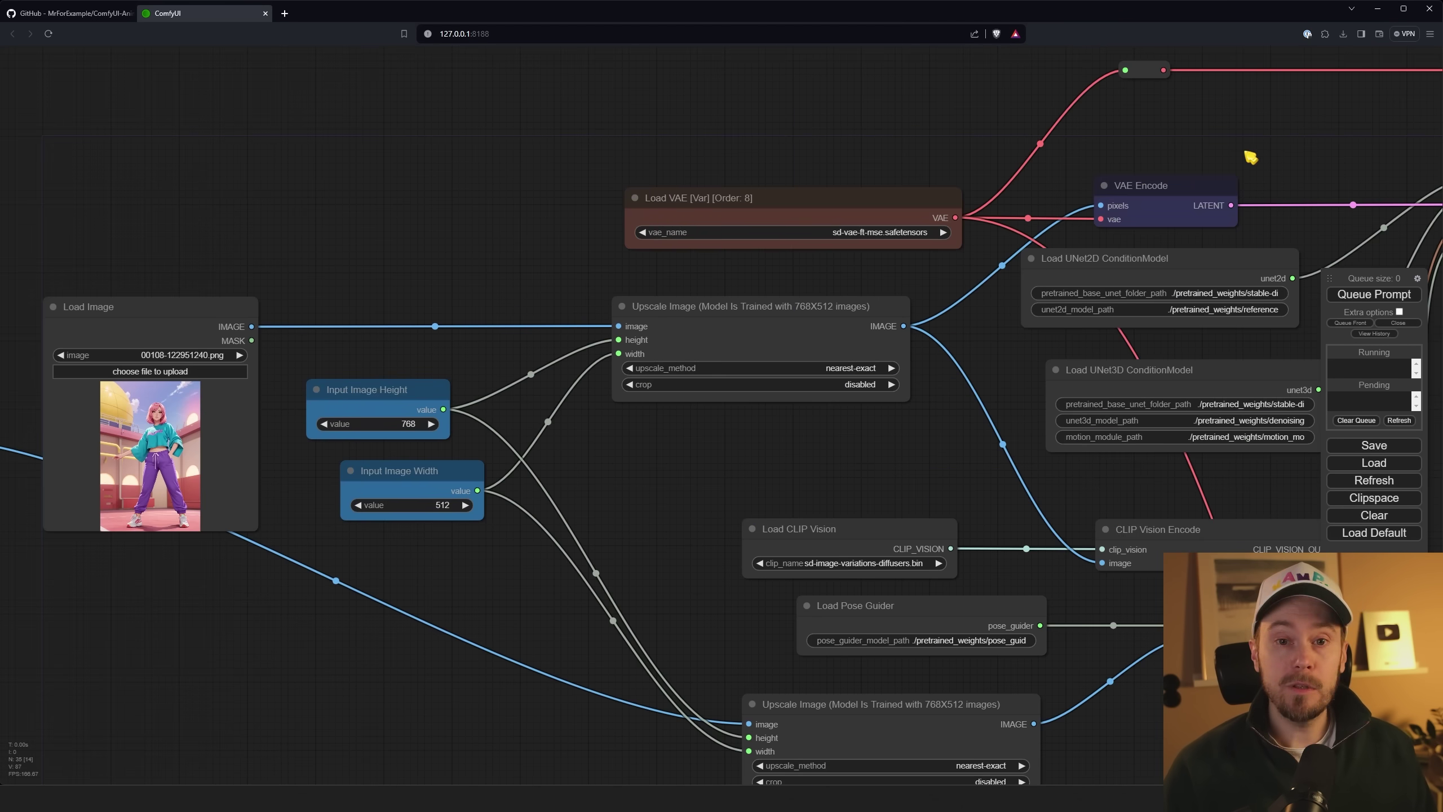
- Inspect the character's face and clothing up close in the original and FaceFixed video previews against the reference picture
{"action": "scroll", "coordinate": [1061, 211], "scroll_direction": "up", "scroll_amount": 3}
{"action": "left_click_drag", "start_coordinate": [1061, 212], "coordinate": [528, 319]}
{"action": "scroll", "coordinate": [822, 354], "scroll_direction": "up", "scroll_amount": 8}
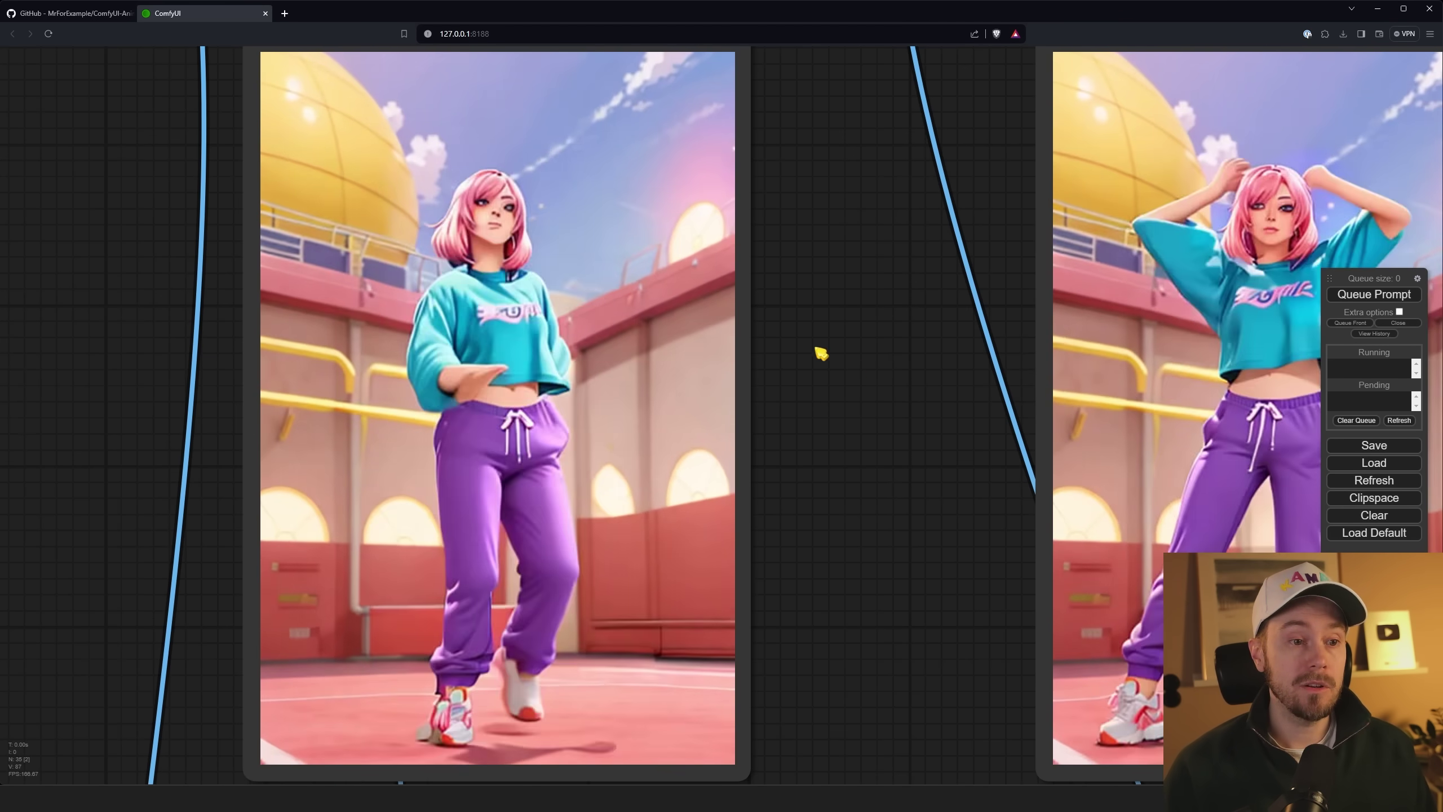
{"action": "left_click_drag", "start_coordinate": [848, 360], "coordinate": [461, 290]}
{"action": "scroll", "coordinate": [379, 341], "scroll_direction": "up", "scroll_amount": 1}
{"action": "left_click_drag", "start_coordinate": [380, 342], "coordinate": [339, 328]}
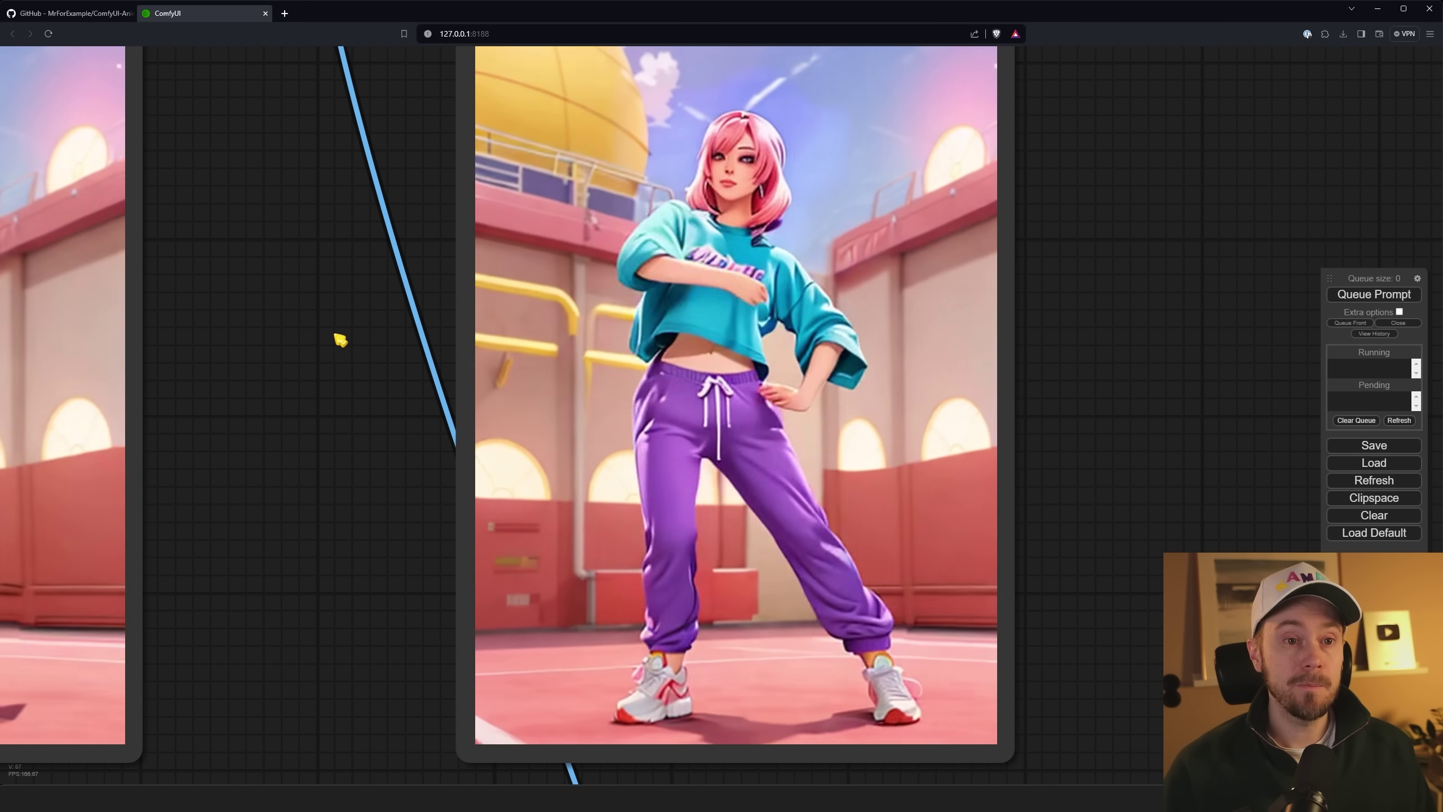
{"action": "scroll", "coordinate": [736, 398], "scroll_direction": "up", "scroll_amount": 1}
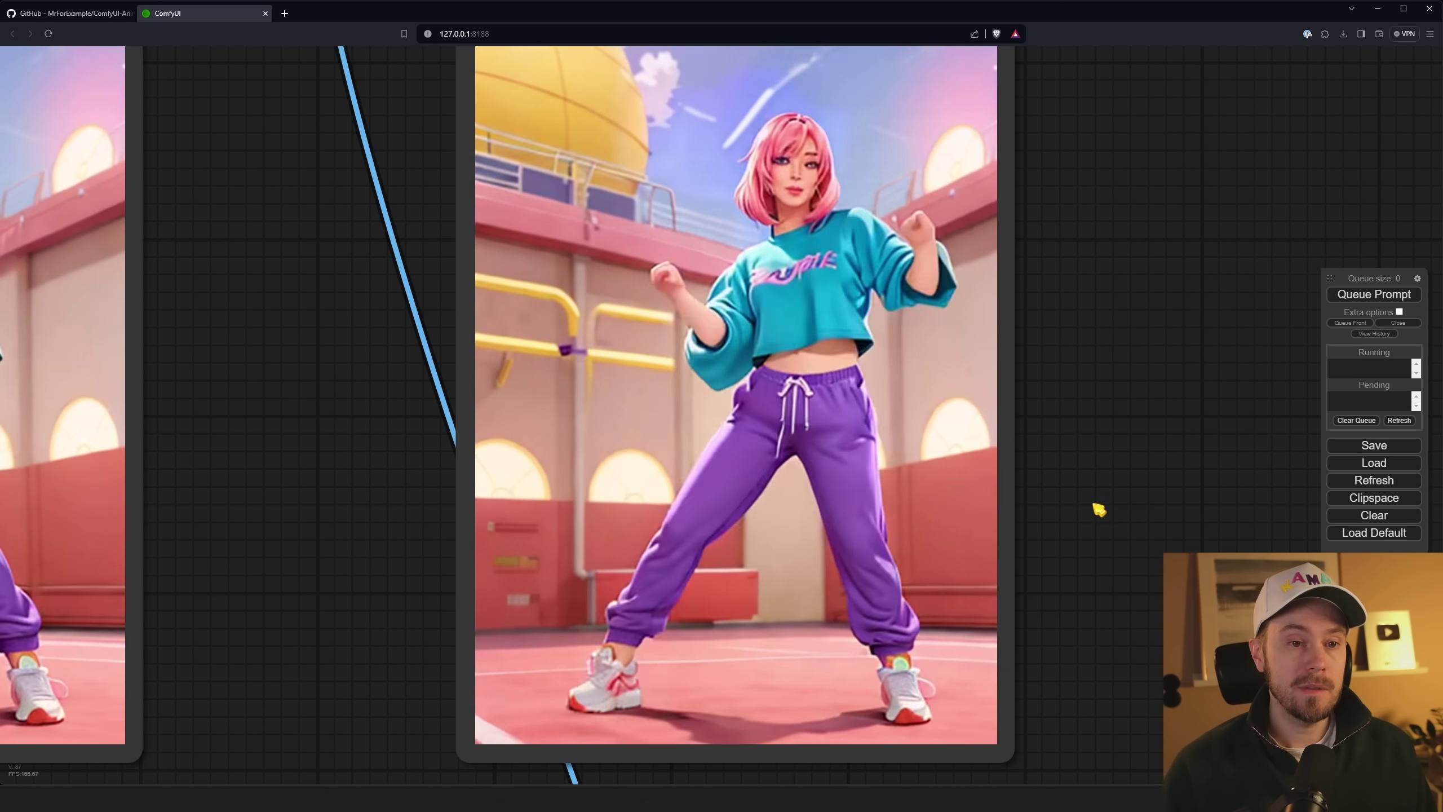
{"action": "scroll", "coordinate": [1100, 509], "scroll_direction": "down", "scroll_amount": 3}
{"action": "scroll", "coordinate": [1099, 509], "scroll_direction": "down", "scroll_amount": 5}
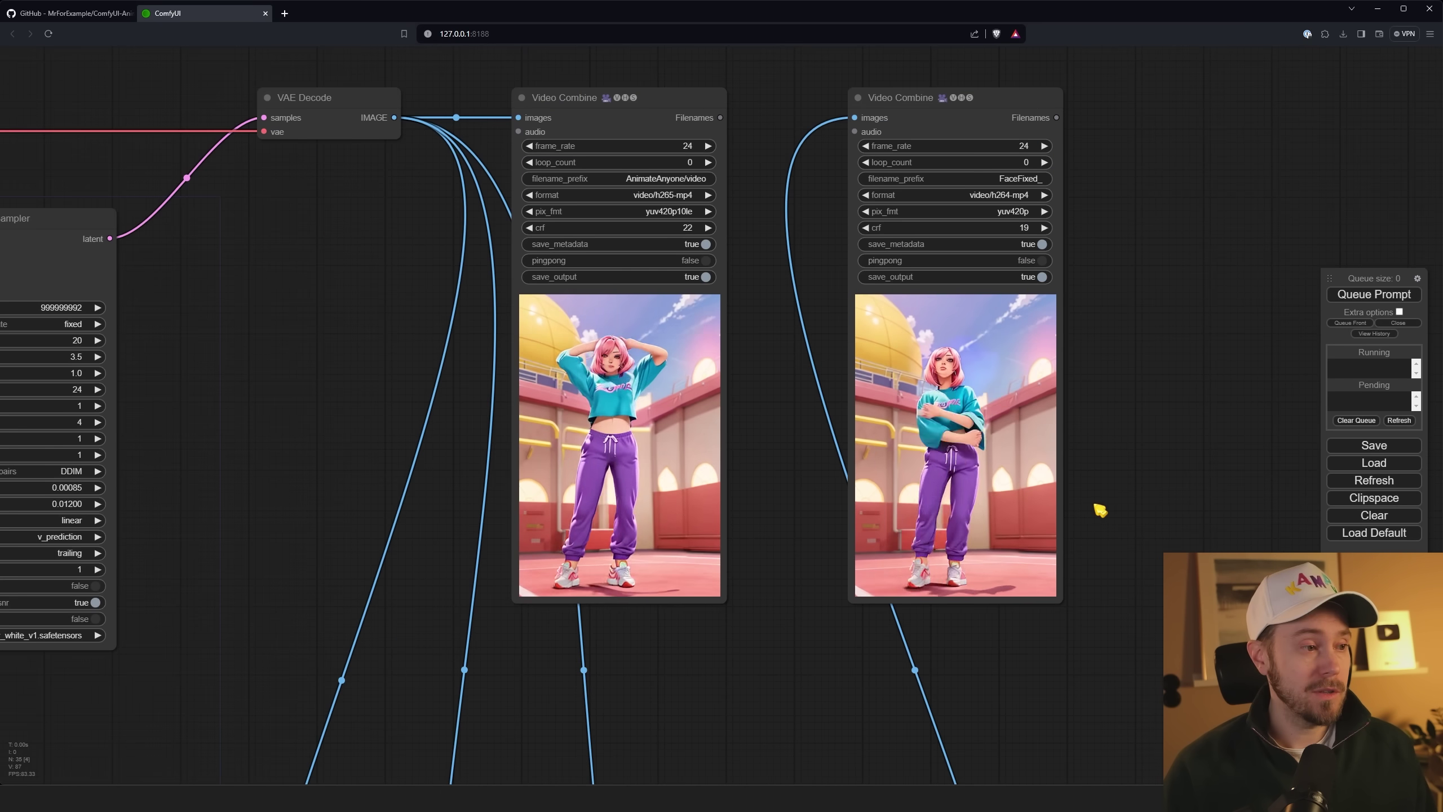
{"action": "left_click_drag", "start_coordinate": [1117, 493], "coordinate": [1058, 492]}
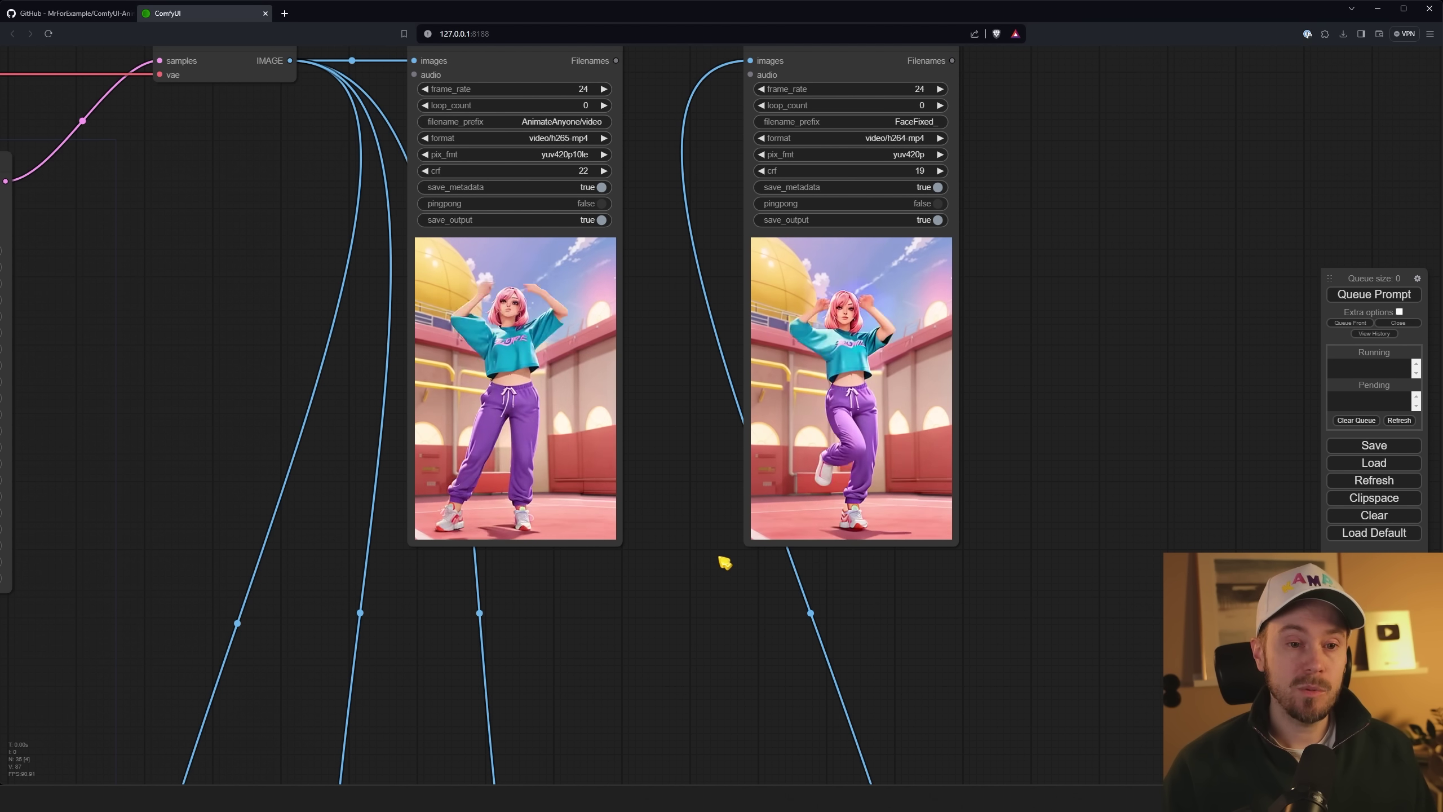
{"action": "scroll", "coordinate": [700, 580], "scroll_direction": "down", "scroll_amount": 6}
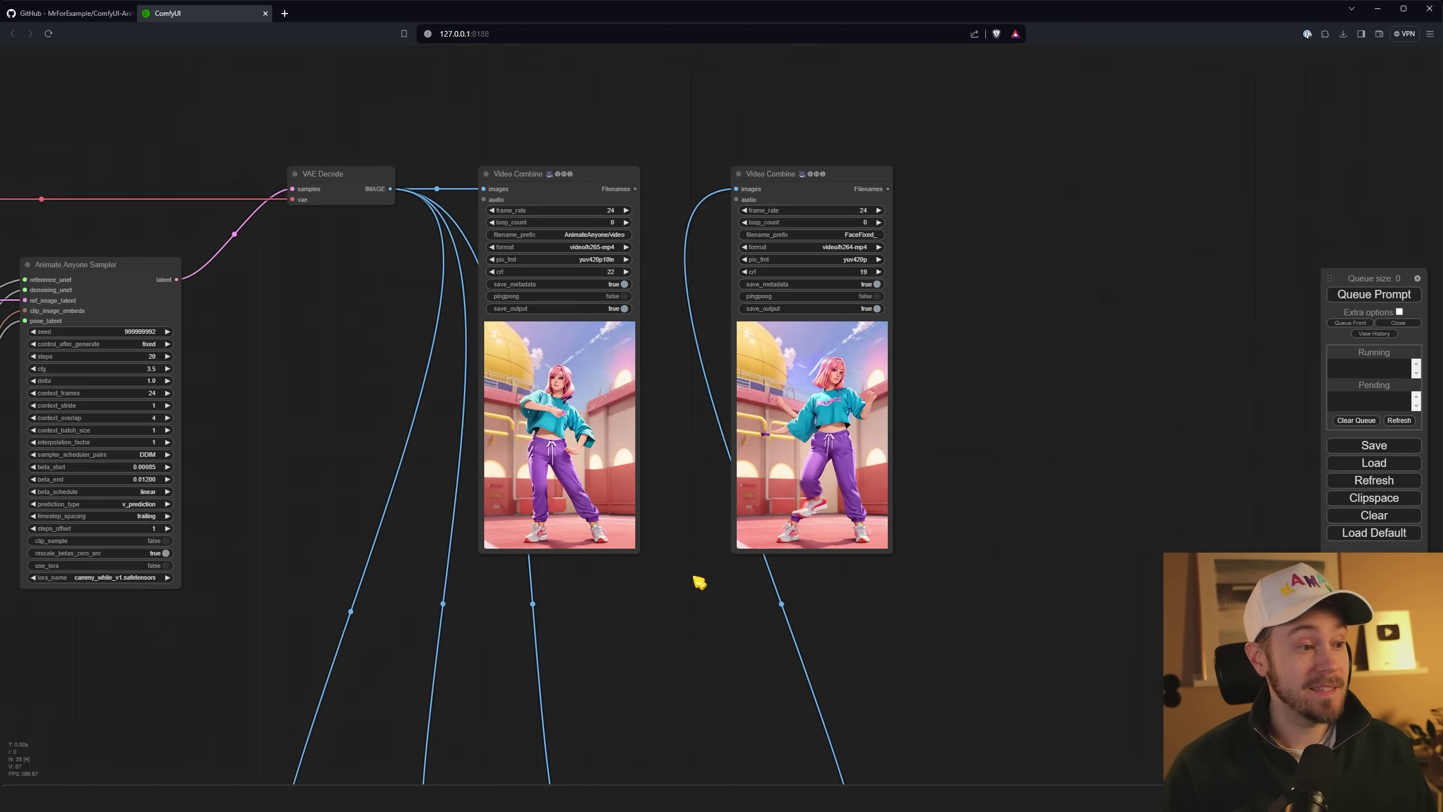
{"action": "left_click_drag", "start_coordinate": [348, 599], "coordinate": [783, 448]}
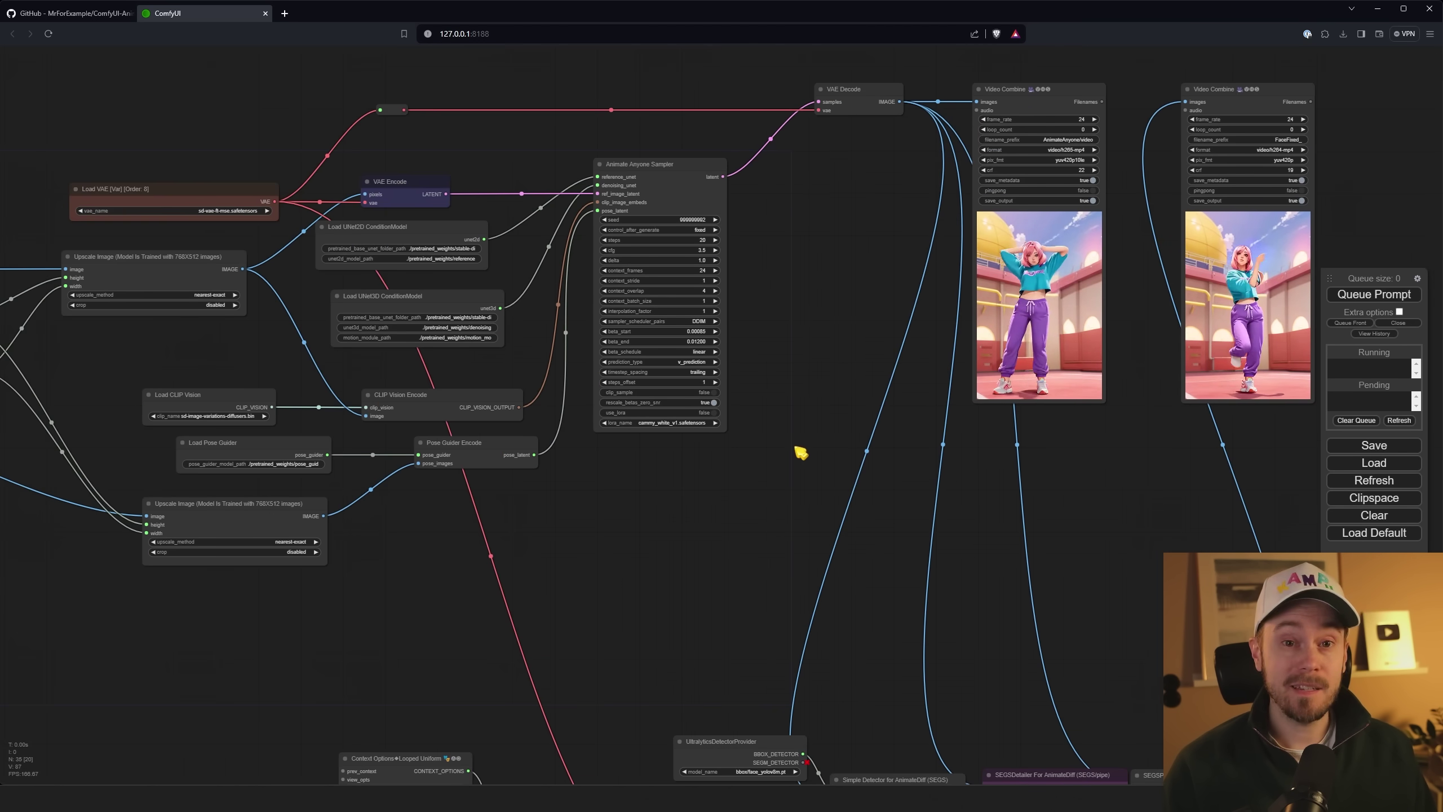
{"action": "left_click_drag", "start_coordinate": [825, 375], "coordinate": [509, 474]}
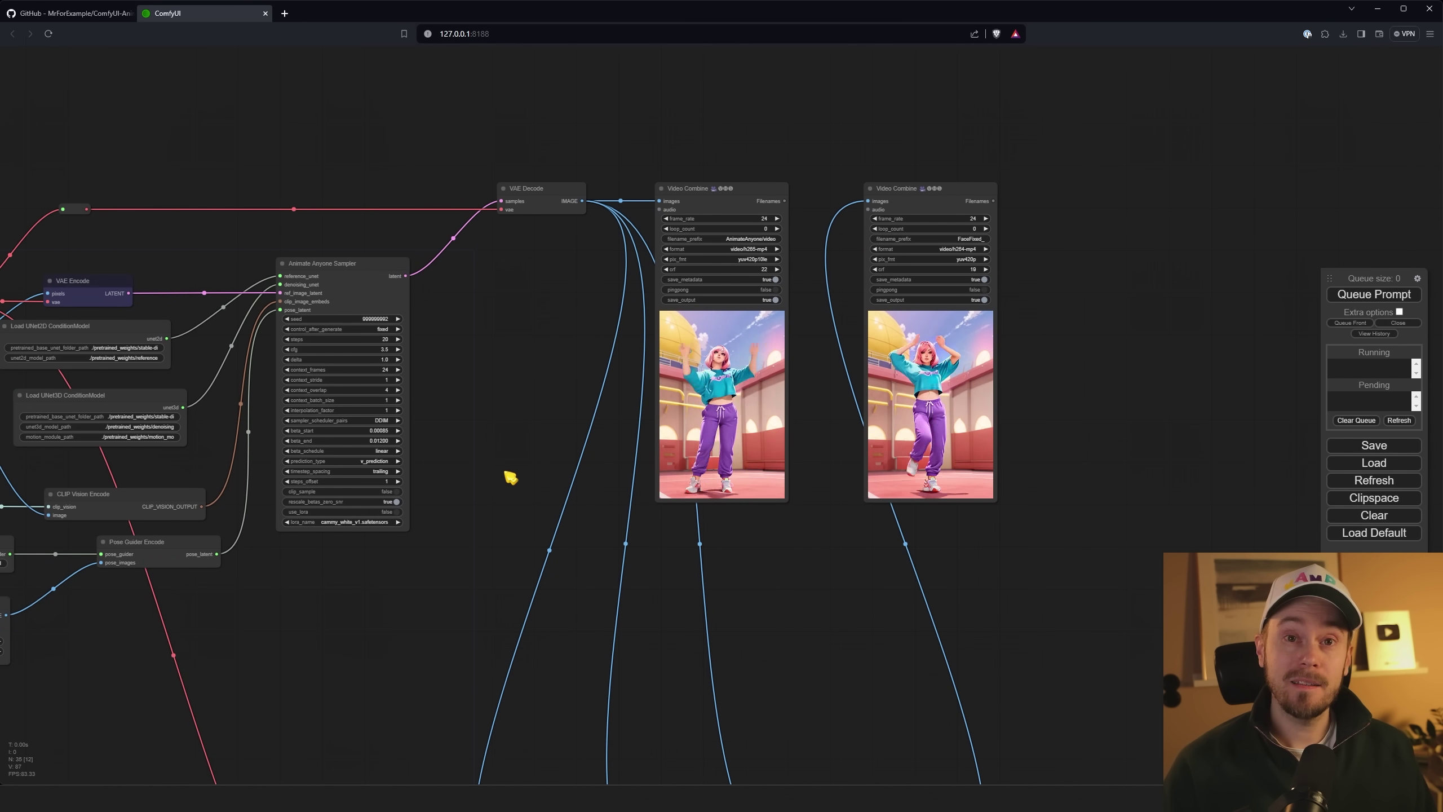